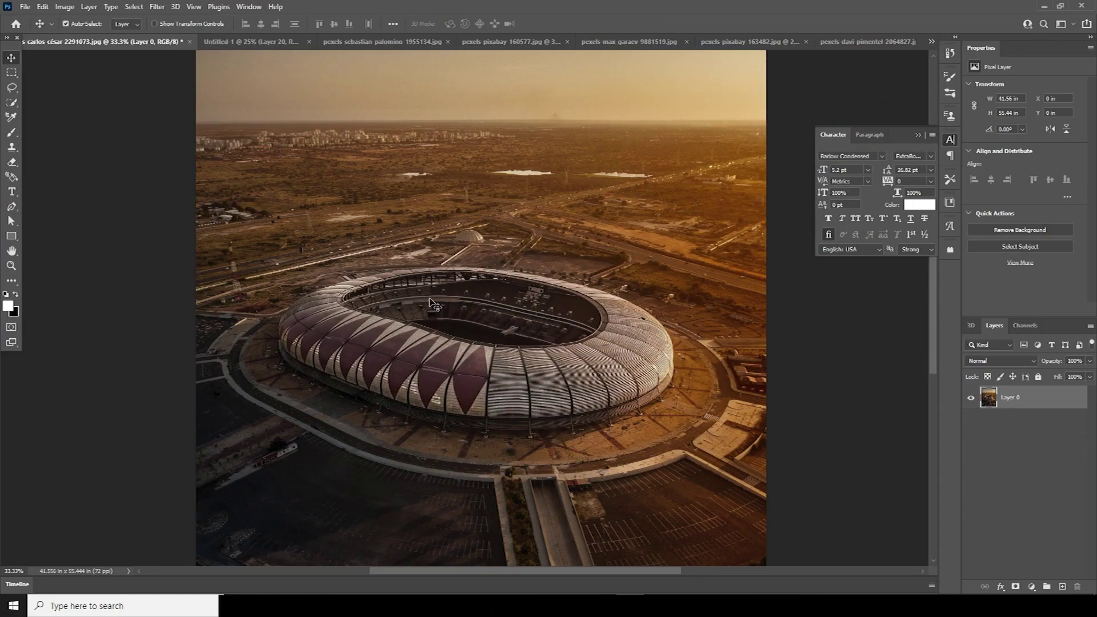
Step: Create a new 4 x 5 inch portrait document at 300 ppi in RGB with a white background
left_click_drag(429, 299, 430, 299)
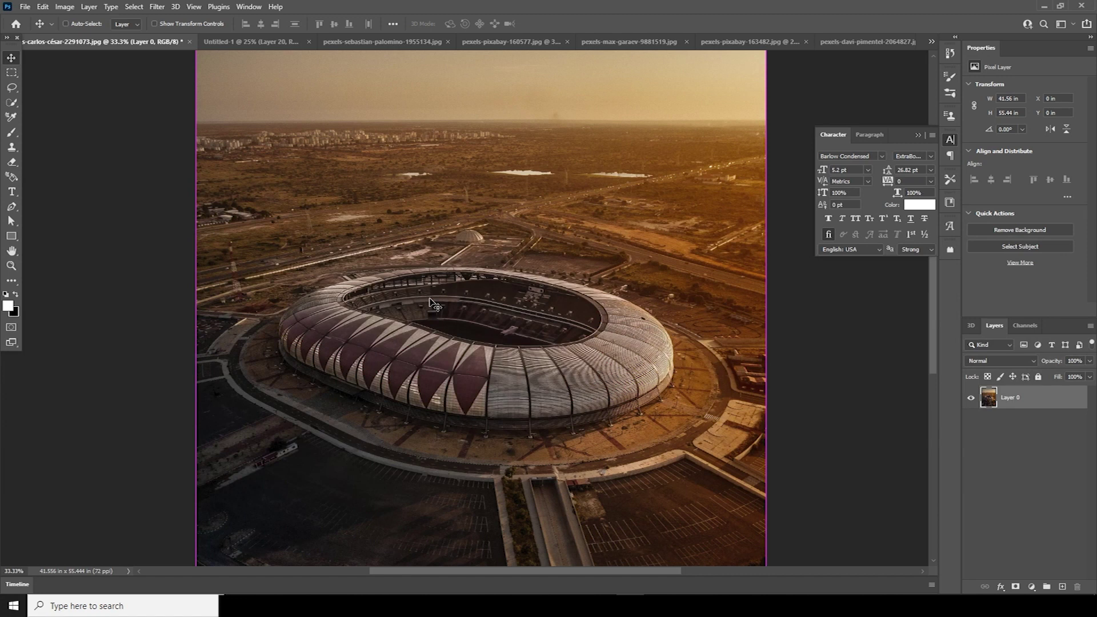
key("ctrl+n")
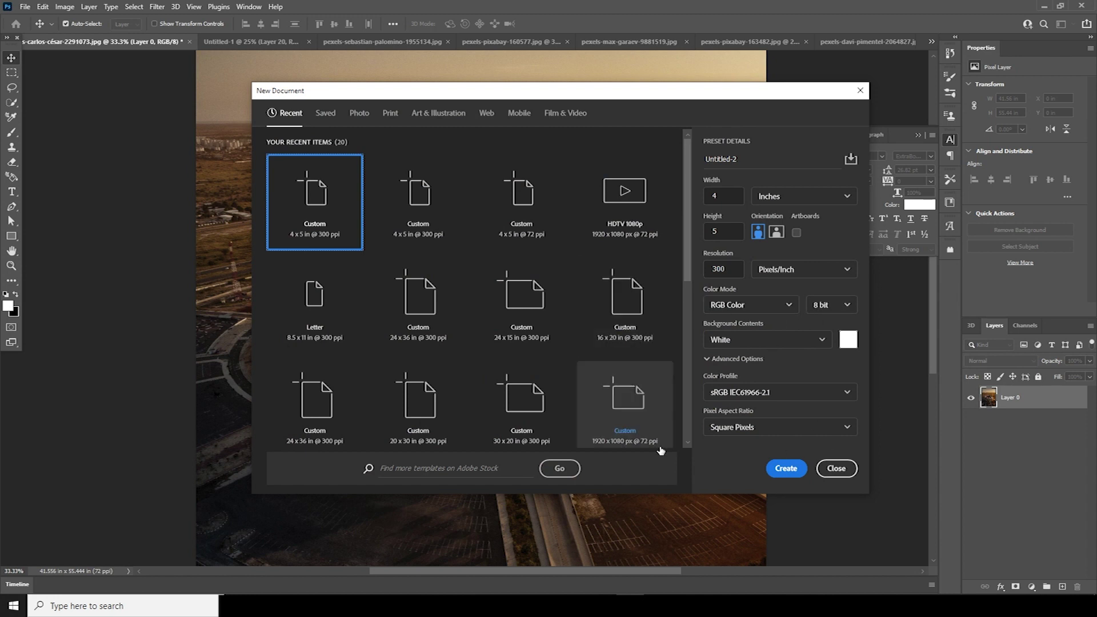
left_click(786, 468)
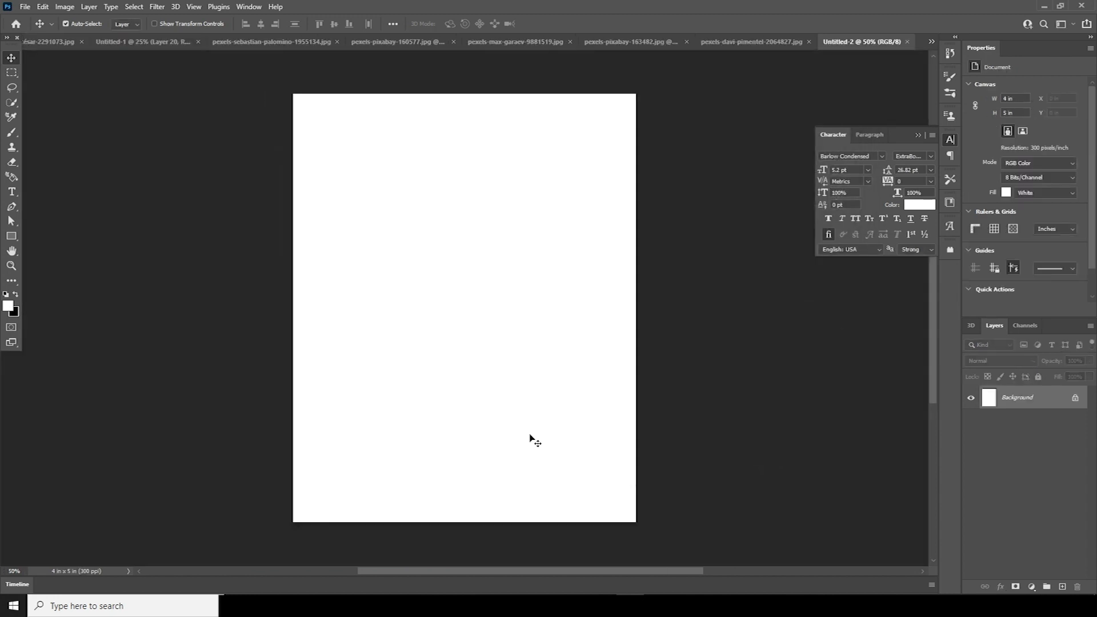
Step: Delete the layer mask from the Colosseum photo's layer
left_click(753, 46)
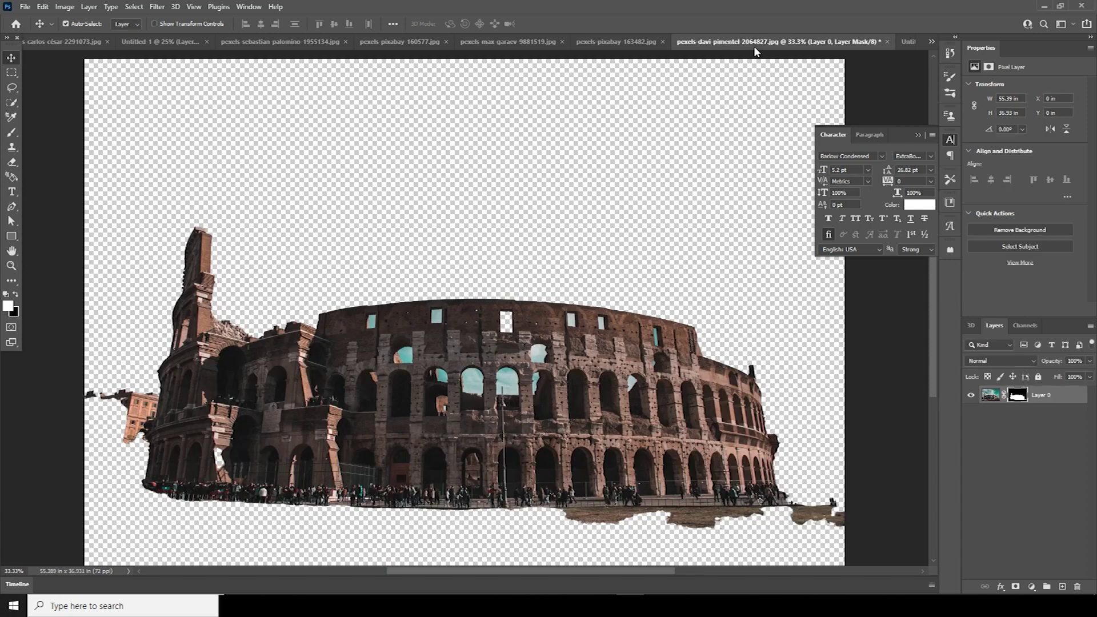
key("Delete")
left_click(425, 43)
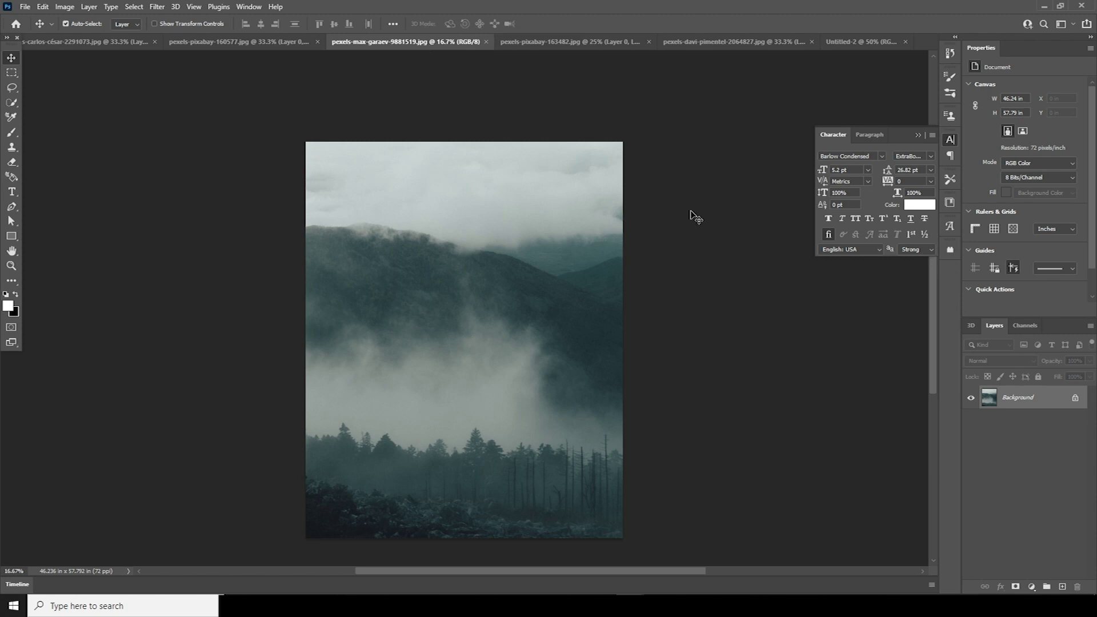
left_click(679, 46)
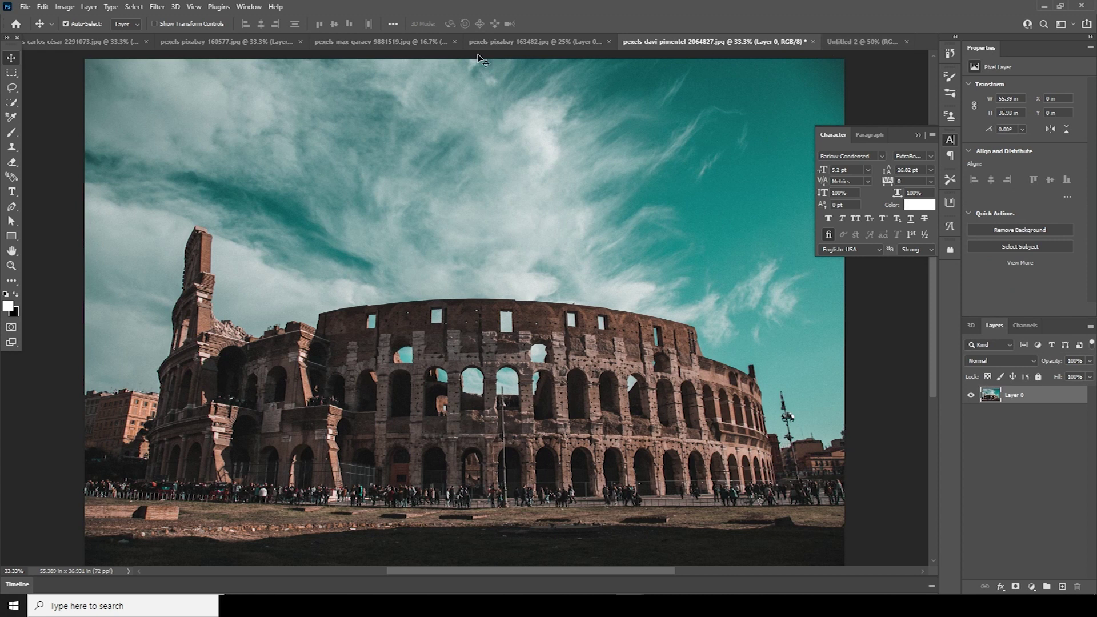
Step: Start a Quick Selection of the stadium in the aerial photo, covering its roof ring, stands and inner bowl
left_click(98, 44)
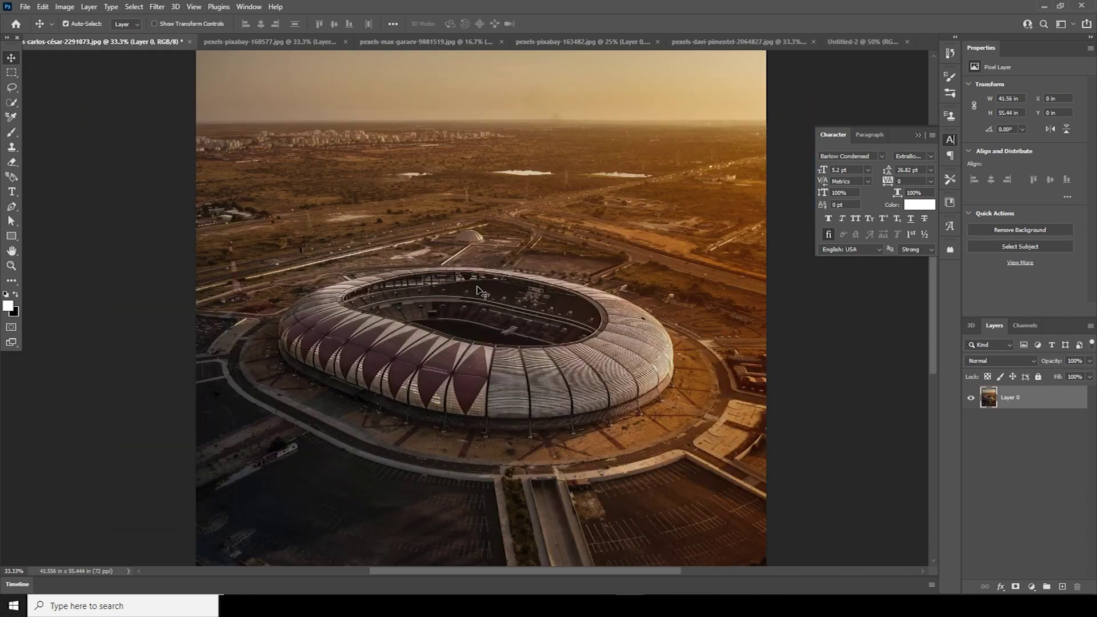
left_click(11, 102)
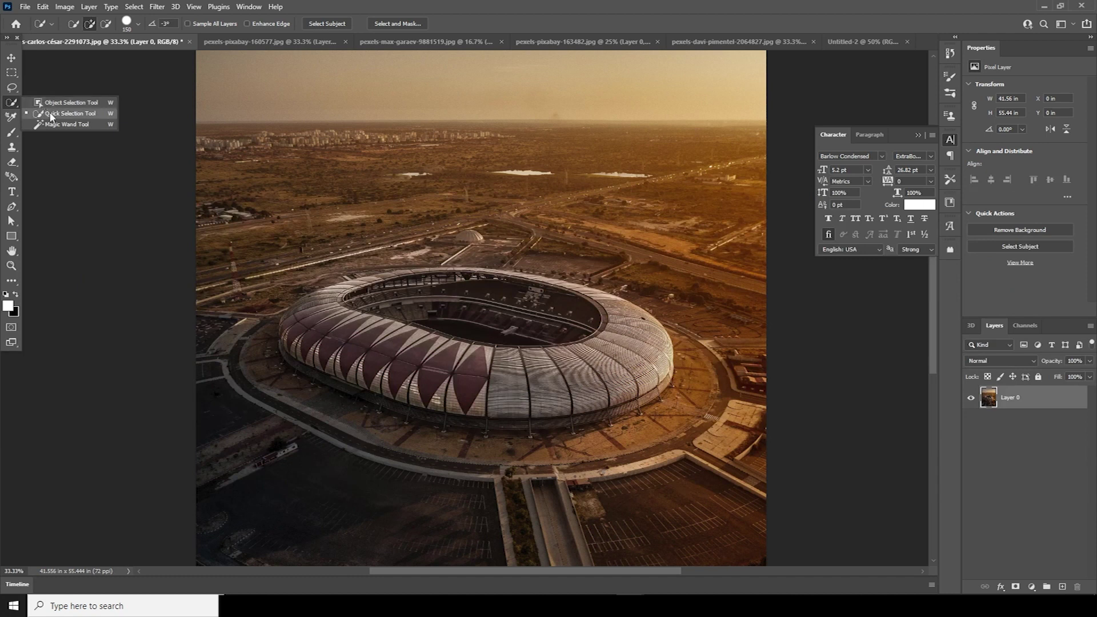
left_click(51, 114)
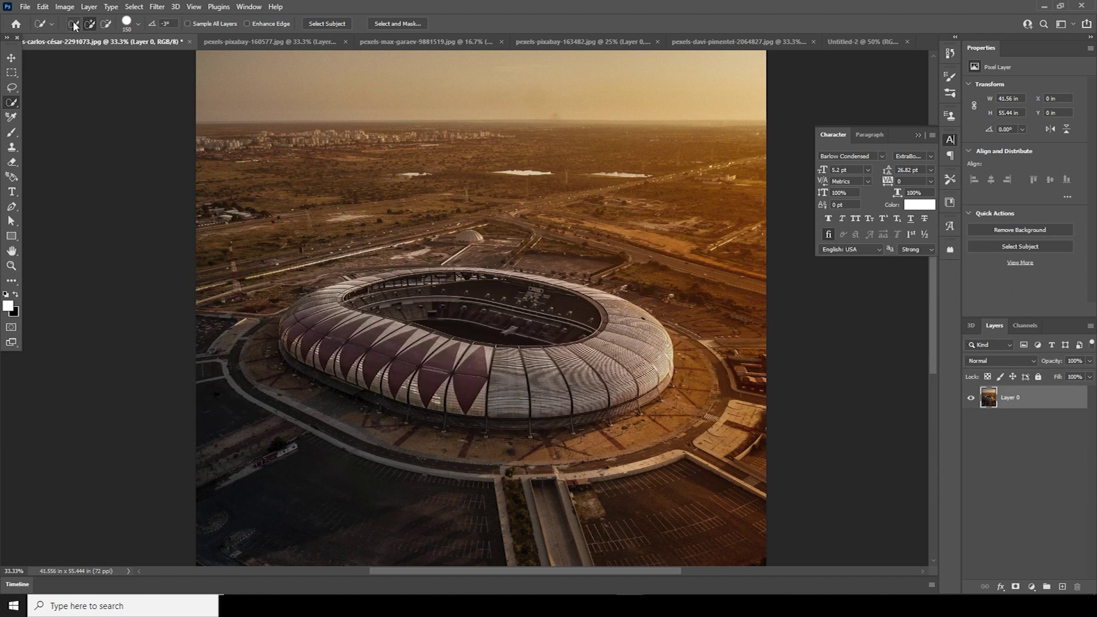
mouse_move(307, 324)
left_mouse_down()
mouse_move(294, 331)
mouse_move(325, 352)
mouse_move(383, 339)
mouse_move(440, 360)
mouse_move(489, 360)
mouse_move(462, 357)
mouse_move(434, 306)
left_mouse_up()
key("ctrl+plus")
key("ctrl+plus")
key("ctrl+plus")
mouse_move(289, 269)
left_mouse_down()
mouse_move(244, 244)
mouse_move(440, 231)
mouse_move(739, 270)
left_mouse_up()
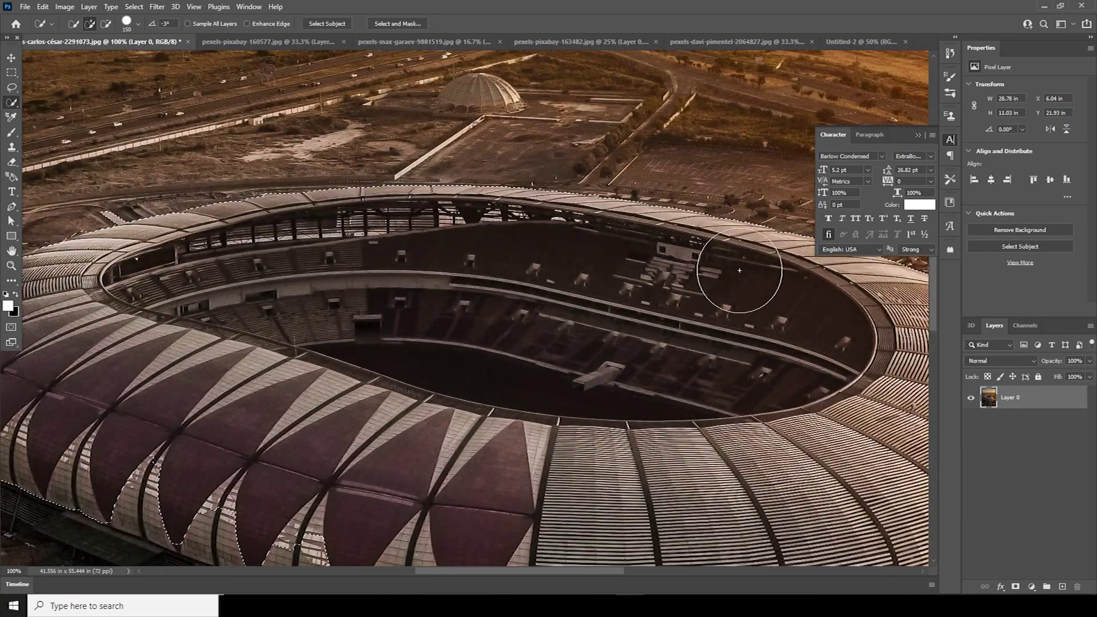
Step: Extend the selection over the stadium's striped facade and along its lower base
left_click_drag(686, 308, 407, 144)
mouse_move(714, 382)
left_mouse_down()
mouse_move(759, 403)
mouse_move(627, 424)
left_mouse_up()
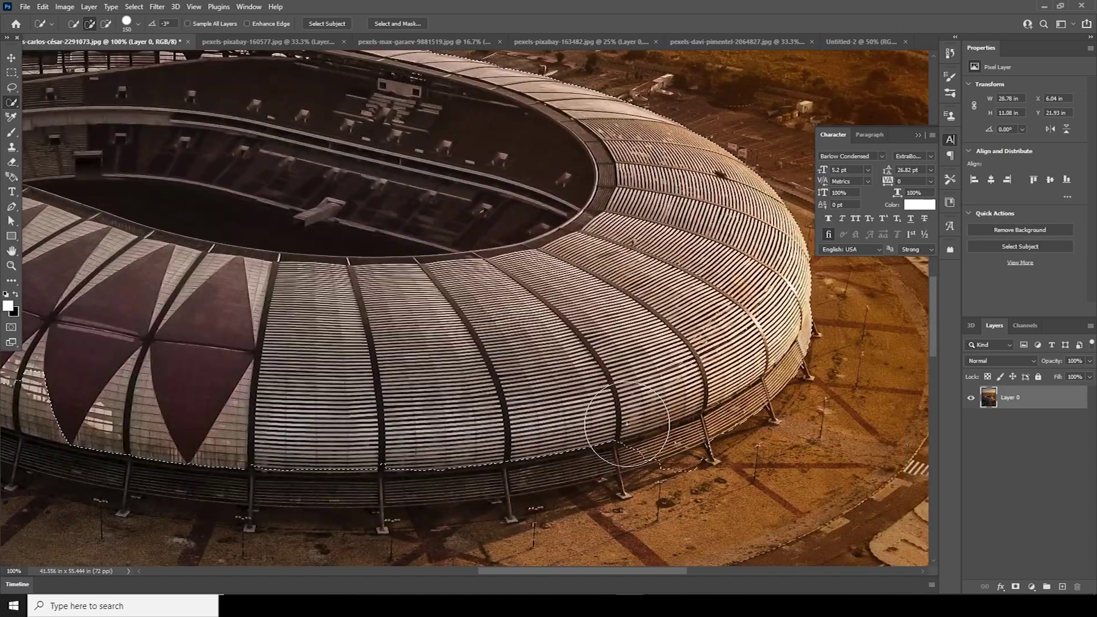
left_click_drag(555, 424, 721, 344)
left_click_drag(456, 362, 639, 351)
left_click_drag(412, 315, 585, 341)
left_click_drag(418, 337, 461, 350)
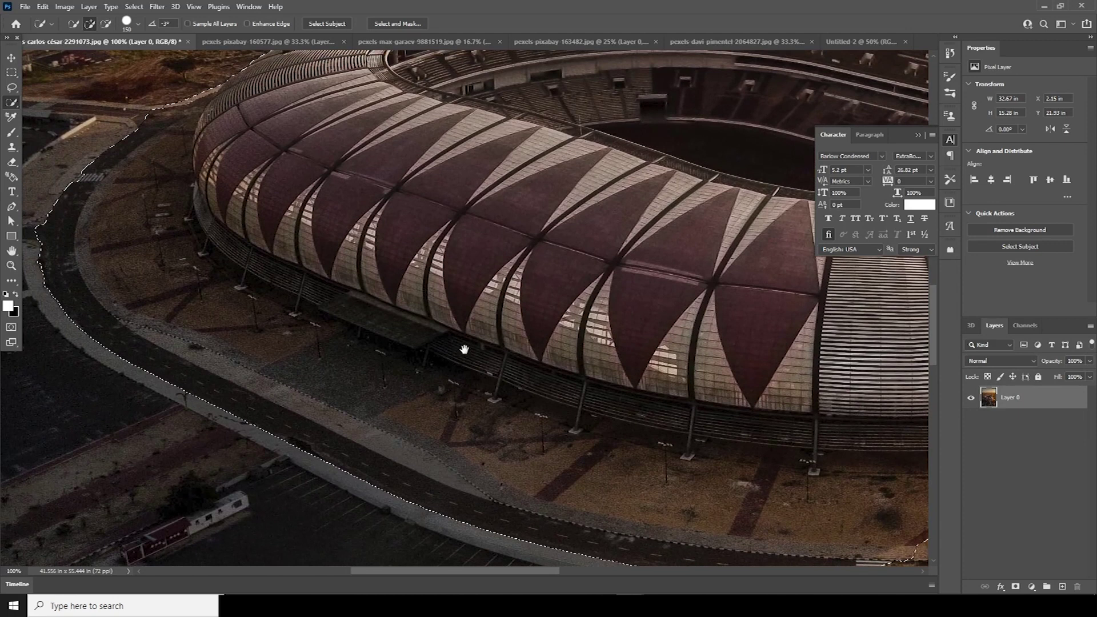
Step: Subtract the road and ground around the stadium's left end from the selection, reducing the brush size to 50
left_click_drag(663, 380, 515, 295)
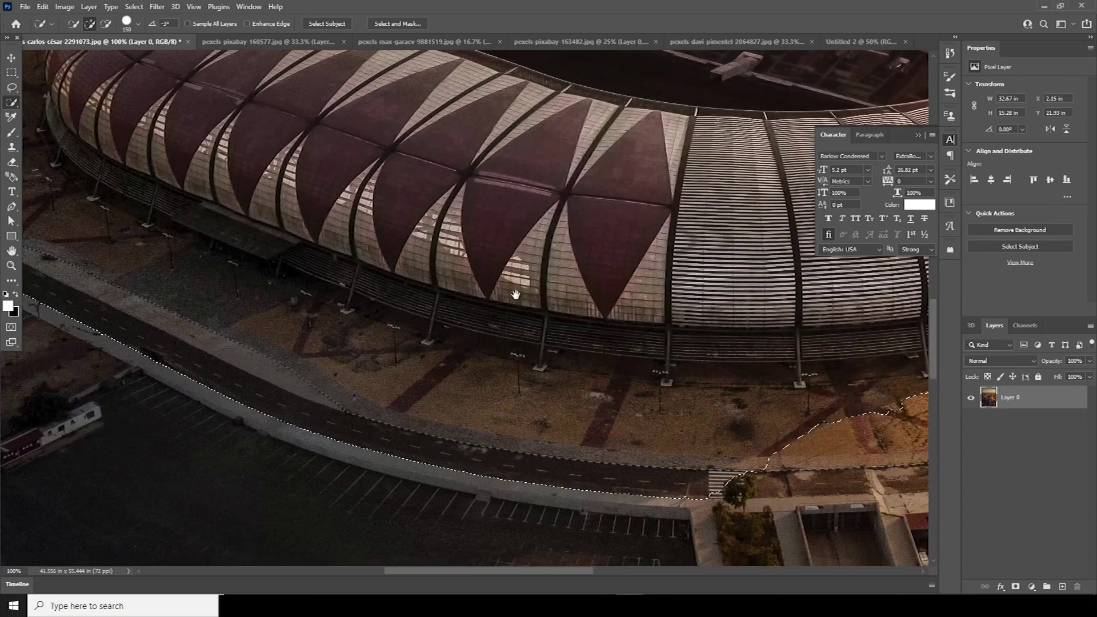
scroll(504, 325, "left", 5)
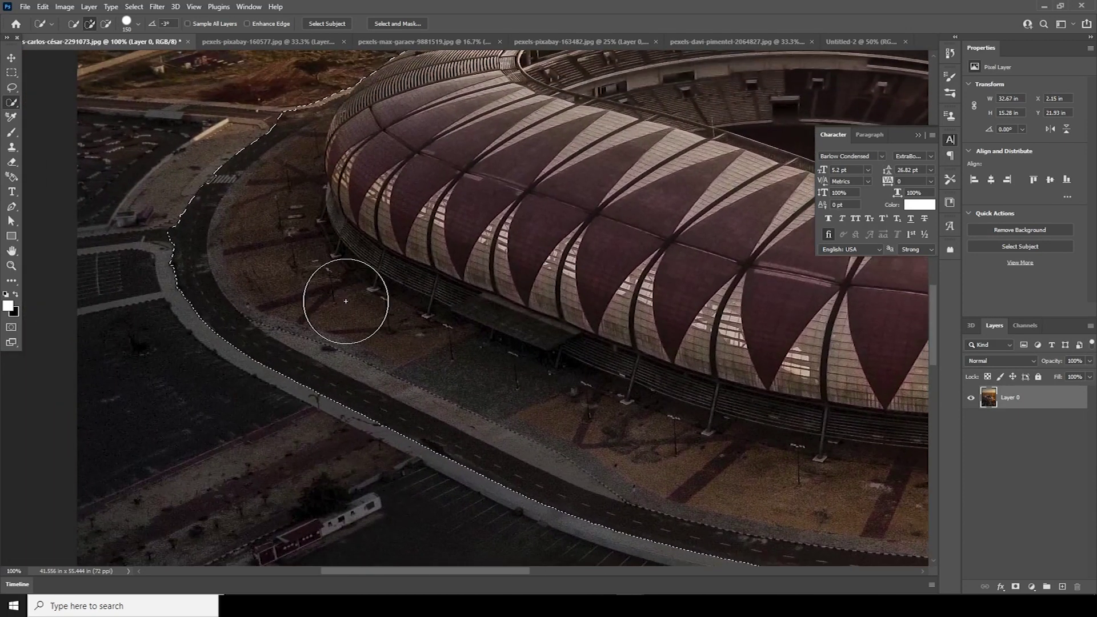
left_click(105, 24)
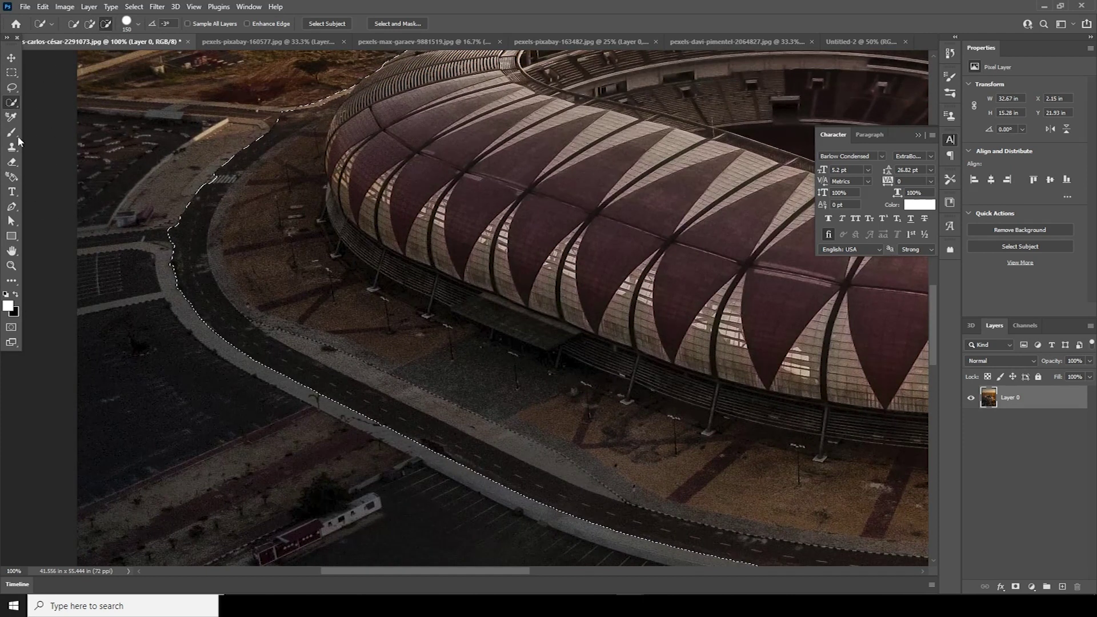
mouse_move(238, 147)
left_mouse_down()
mouse_move(300, 93)
mouse_move(276, 104)
mouse_move(253, 173)
mouse_move(206, 156)
mouse_move(205, 200)
mouse_move(243, 199)
mouse_move(270, 218)
mouse_move(193, 267)
mouse_move(257, 329)
mouse_move(291, 342)
mouse_move(344, 338)
mouse_move(367, 321)
mouse_move(359, 331)
mouse_move(398, 332)
mouse_move(398, 364)
left_mouse_up()
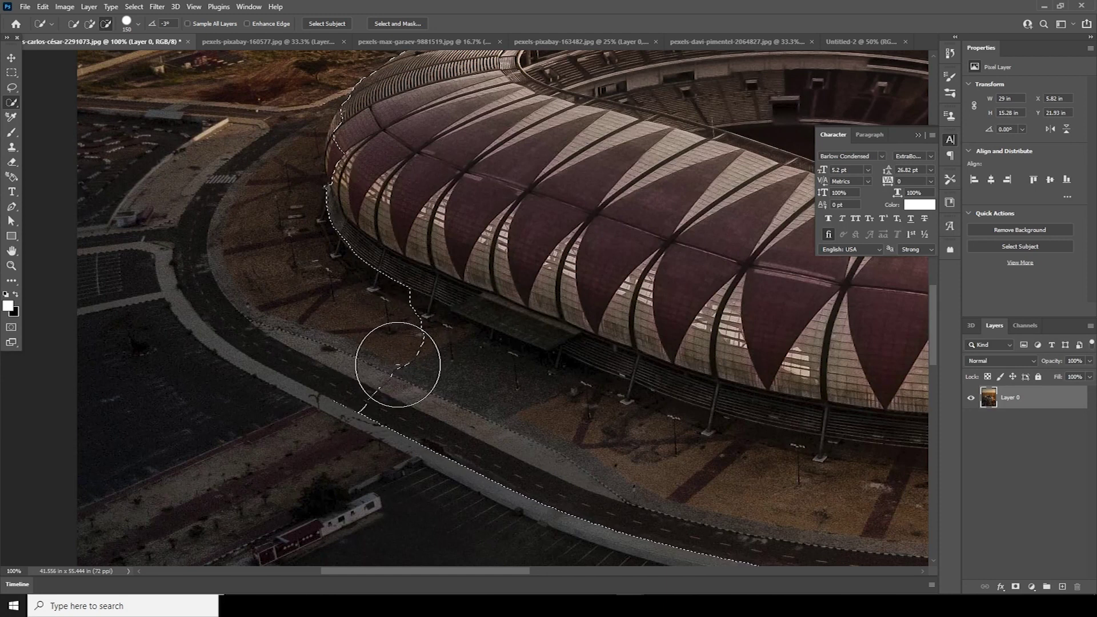
key("bracketleft")
key("bracketleft")
key("bracketleft")
key("bracketleft")
mouse_move(408, 311)
left_mouse_down()
mouse_move(434, 313)
mouse_move(439, 327)
left_mouse_up()
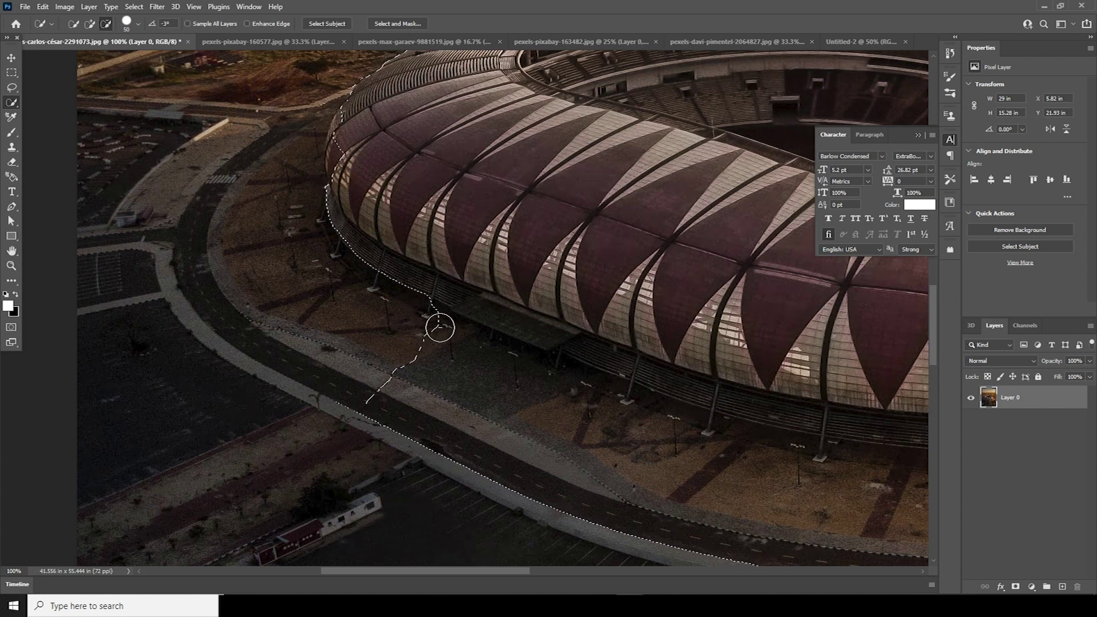
mouse_move(440, 373)
left_mouse_down()
mouse_move(596, 460)
mouse_move(556, 435)
mouse_move(622, 442)
left_mouse_up()
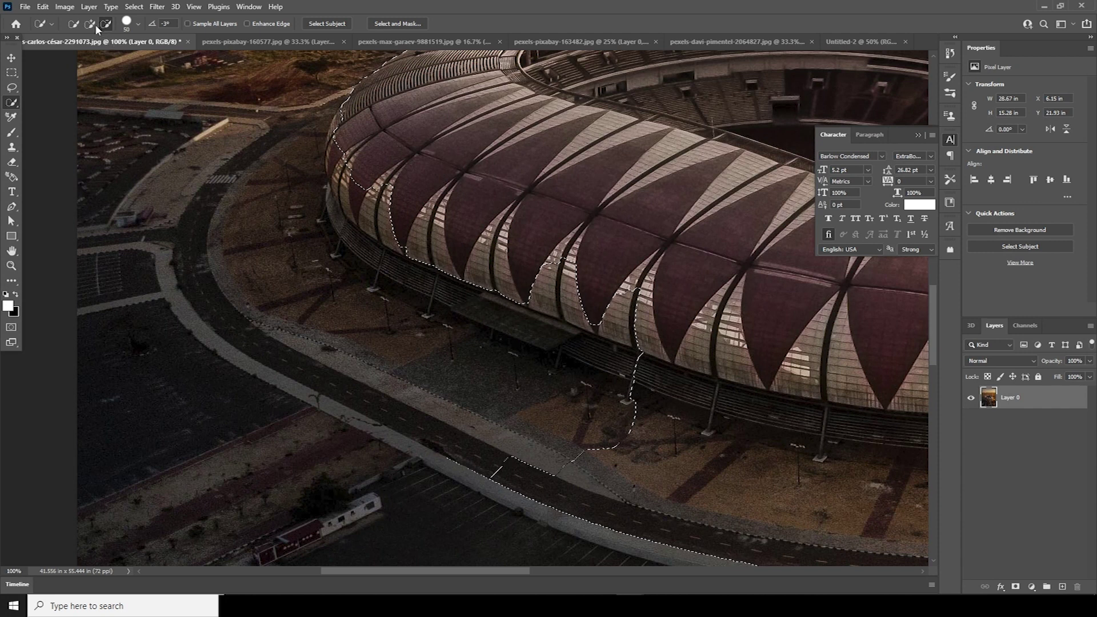
Step: Add the missing left end of the patterned facade and its lower rim back to the selection
mouse_move(393, 191)
left_mouse_down()
mouse_move(372, 226)
mouse_move(341, 150)
left_mouse_up()
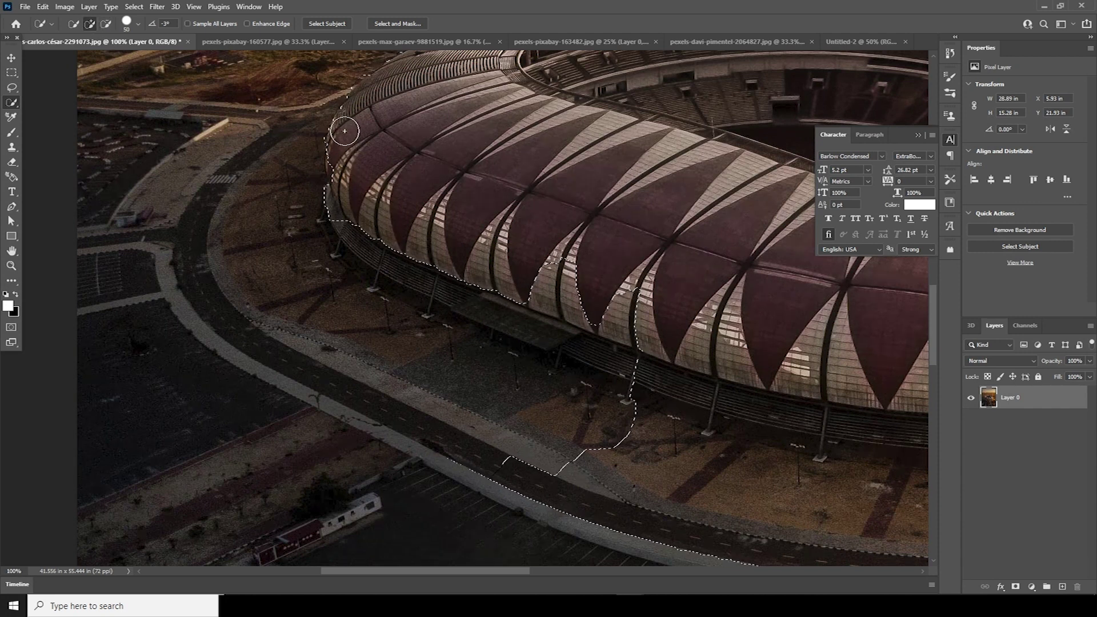
mouse_move(451, 278)
left_mouse_down()
mouse_move(550, 321)
mouse_move(632, 338)
mouse_move(710, 433)
left_mouse_up()
left_click_drag(481, 315, 293, 224)
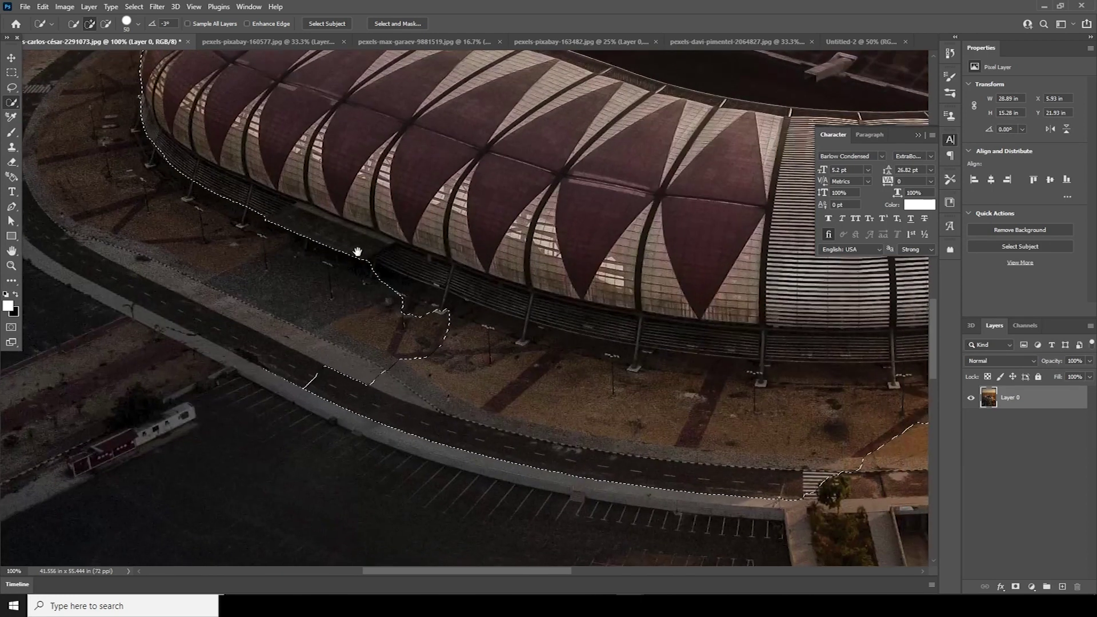
Step: Subtract the remaining road and forecourt below the stadium so the selection follows its base
left_click_drag(409, 370, 416, 365)
left_click_drag(261, 364, 378, 409)
left_click_drag(543, 455, 835, 484)
mouse_move(856, 443)
left_mouse_down()
mouse_move(690, 403)
mouse_move(660, 413)
left_mouse_up()
left_click_drag(750, 375, 730, 402)
mouse_move(856, 377)
left_mouse_down()
mouse_move(693, 384)
mouse_move(825, 324)
mouse_move(723, 365)
left_mouse_up()
left_click_drag(506, 381, 680, 384)
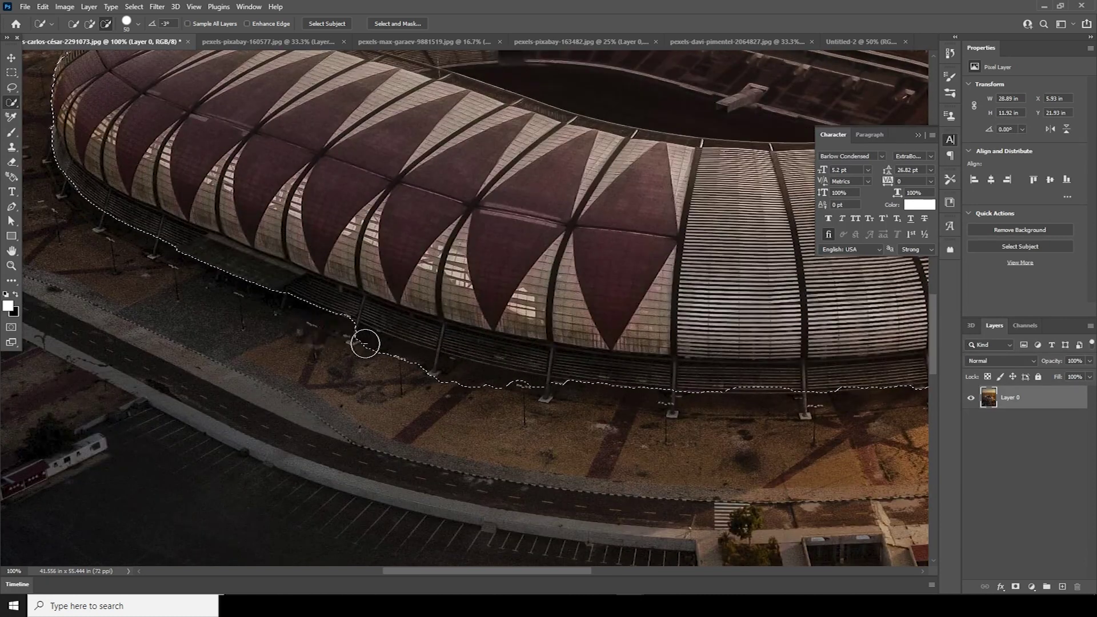
Step: Refine the selection edge along the stadium's upper-left roof curve with a size 10 brush
key("ctrl+minus")
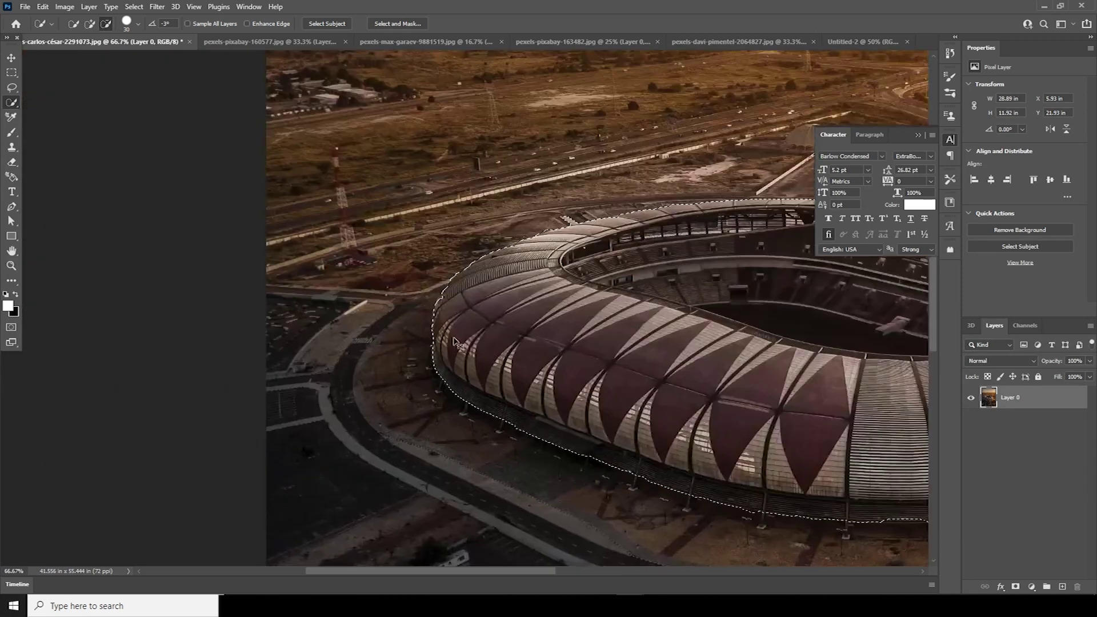
key("ctrl+plus")
key("ctrl+plus")
key("ctrl+plus")
key("ctrl+plus")
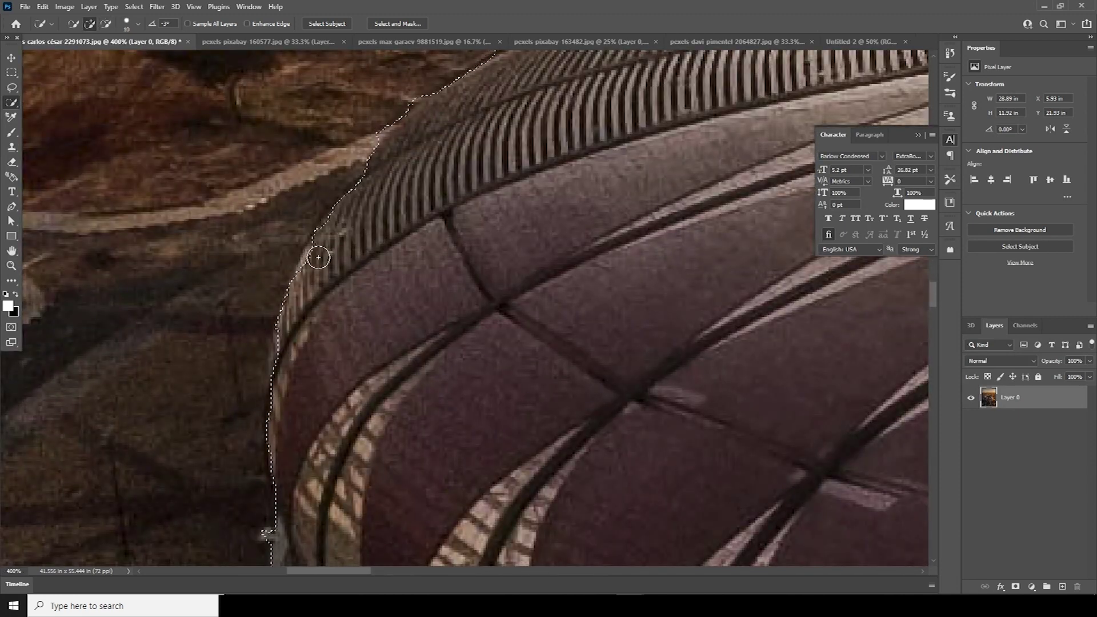
left_click_drag(393, 227, 353, 367)
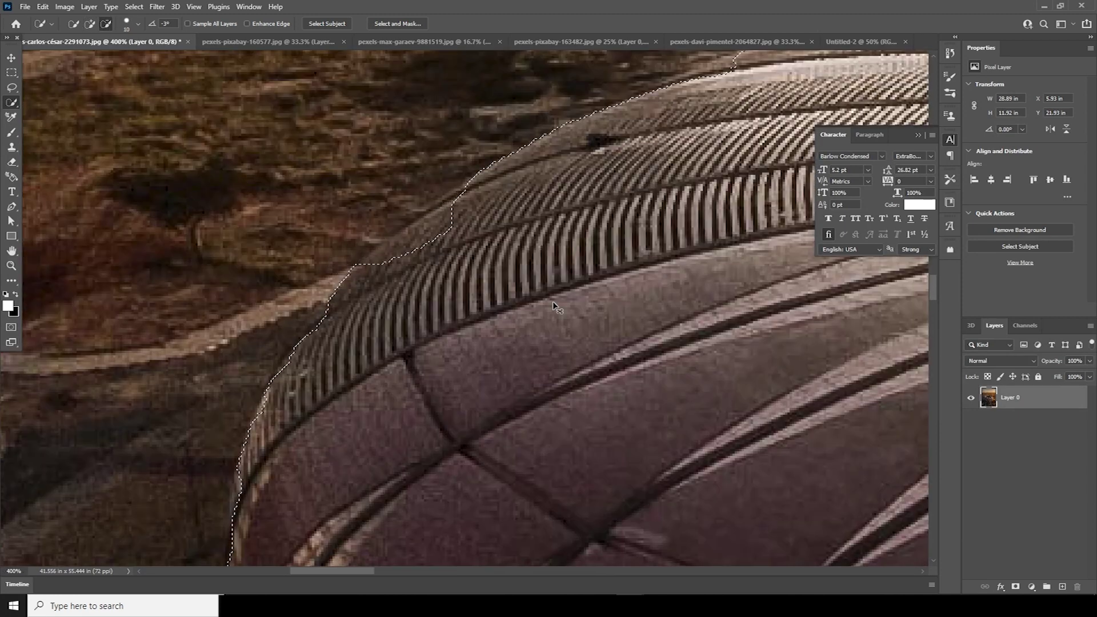
left_click_drag(743, 152, 536, 280)
left_click(497, 228)
left_click_drag(583, 208, 380, 296)
left_click_drag(400, 251, 460, 283)
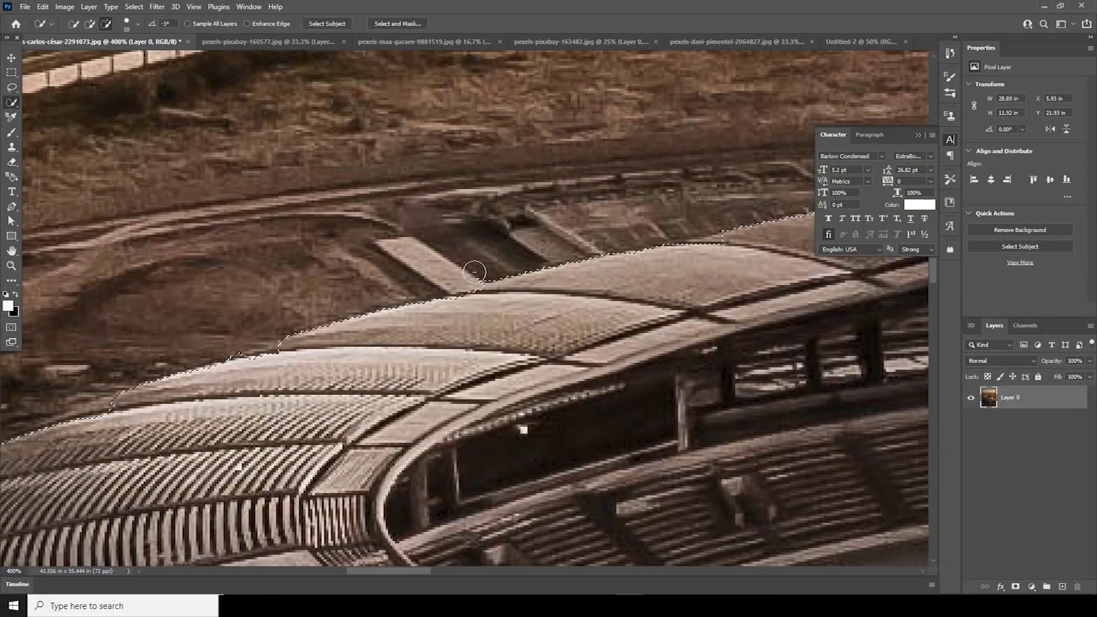
Step: Clean up the selection edge along the stadium's back roof rim and around its right end
left_click_drag(682, 238, 427, 310)
left_click_drag(524, 302, 189, 337)
left_click_drag(742, 274, 257, 285)
left_click_drag(819, 443, 594, 332)
scroll(593, 330, "down", 5)
scroll(593, 320, "right", 6)
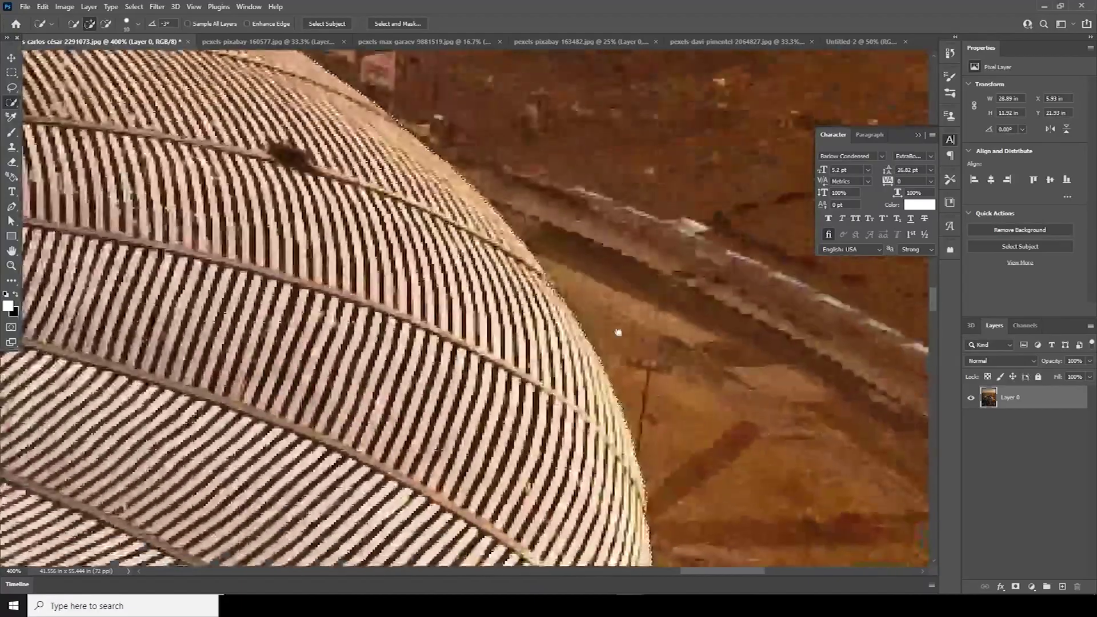
Step: Add a layer mask from the selection to isolate the stadium from its background
scroll(592, 313, "down", 6)
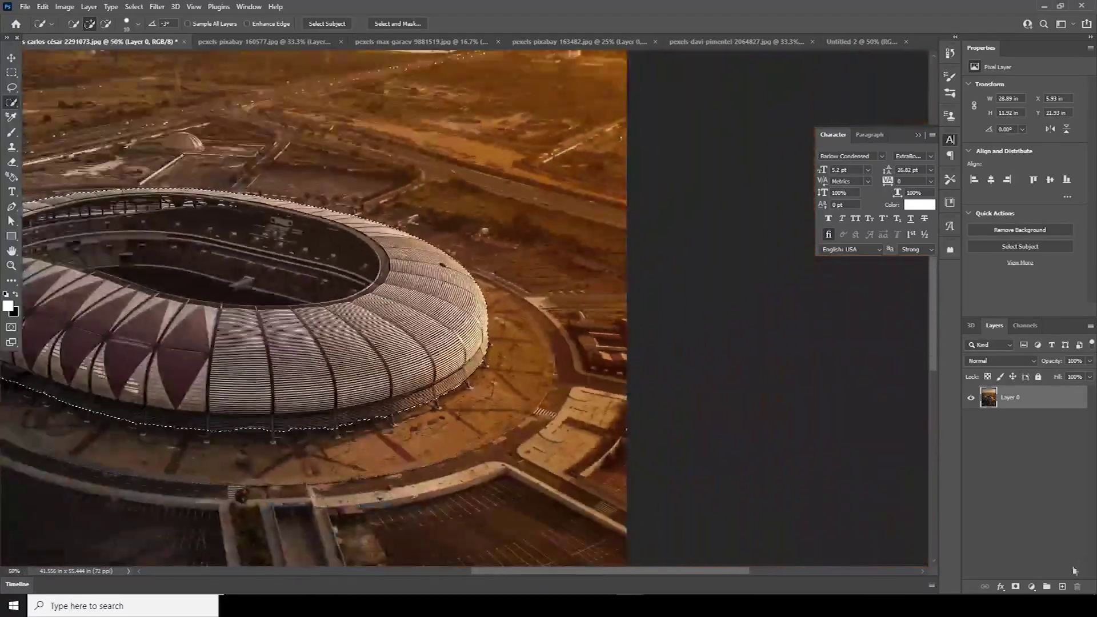
left_click(1015, 587)
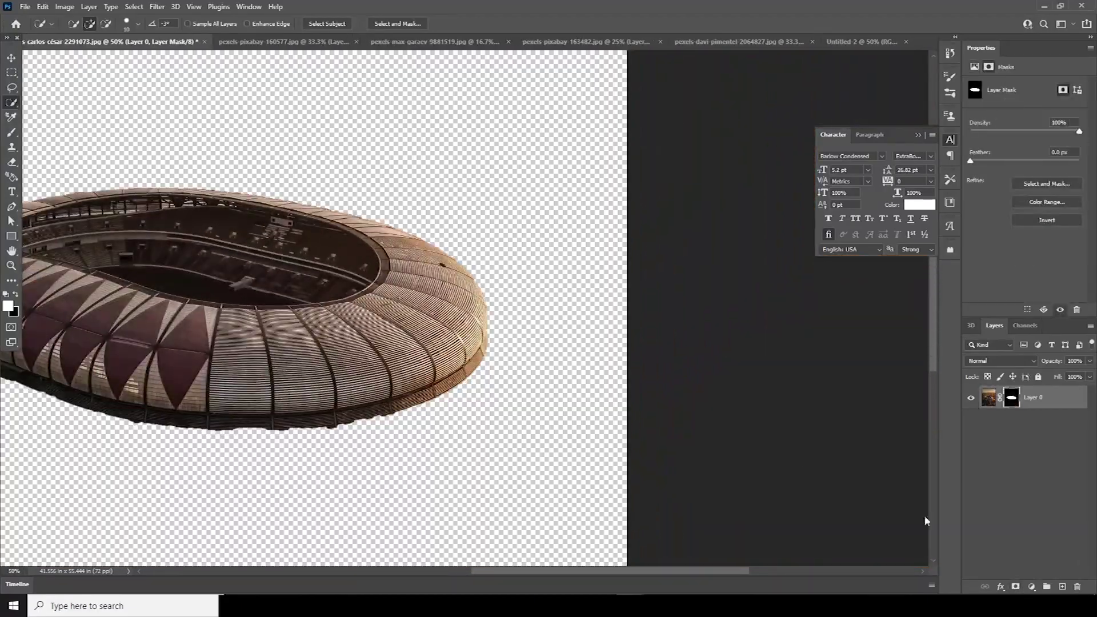
left_click_drag(407, 353, 659, 364)
Step: Move the masked stadium into the Untitled-2 document and place it mid-page
key("v")
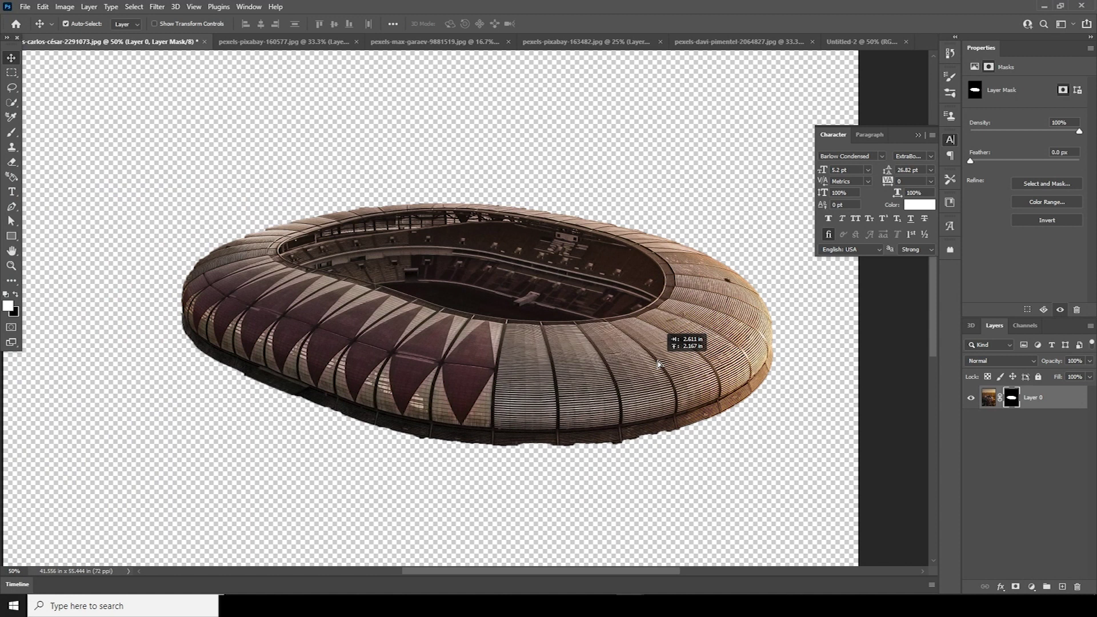
left_click_drag(597, 352, 638, 196)
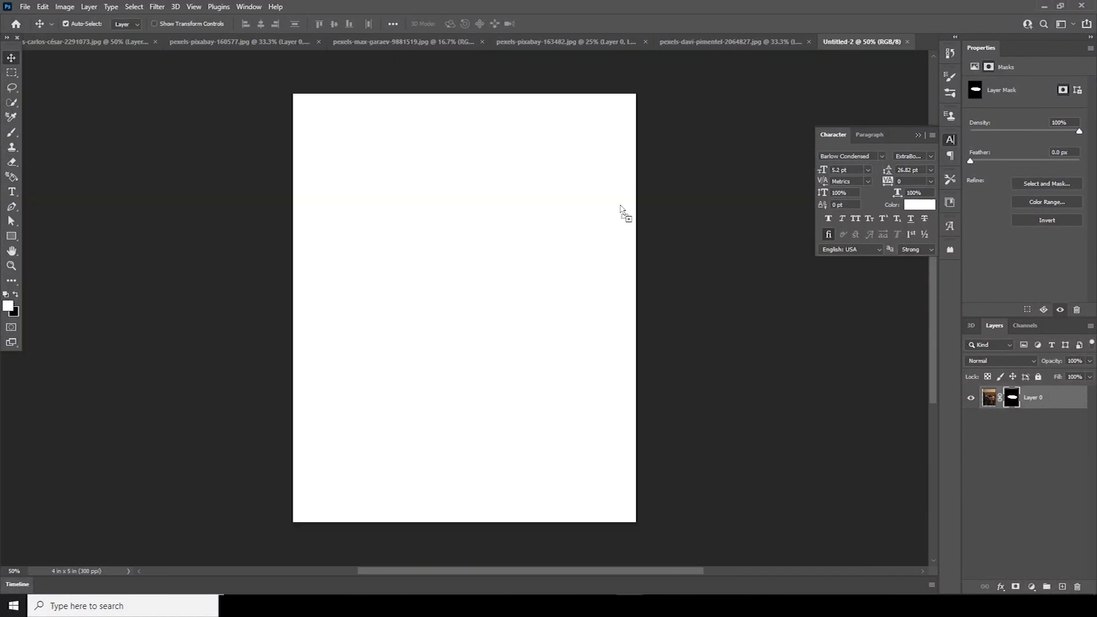
left_click_drag(518, 328, 486, 333)
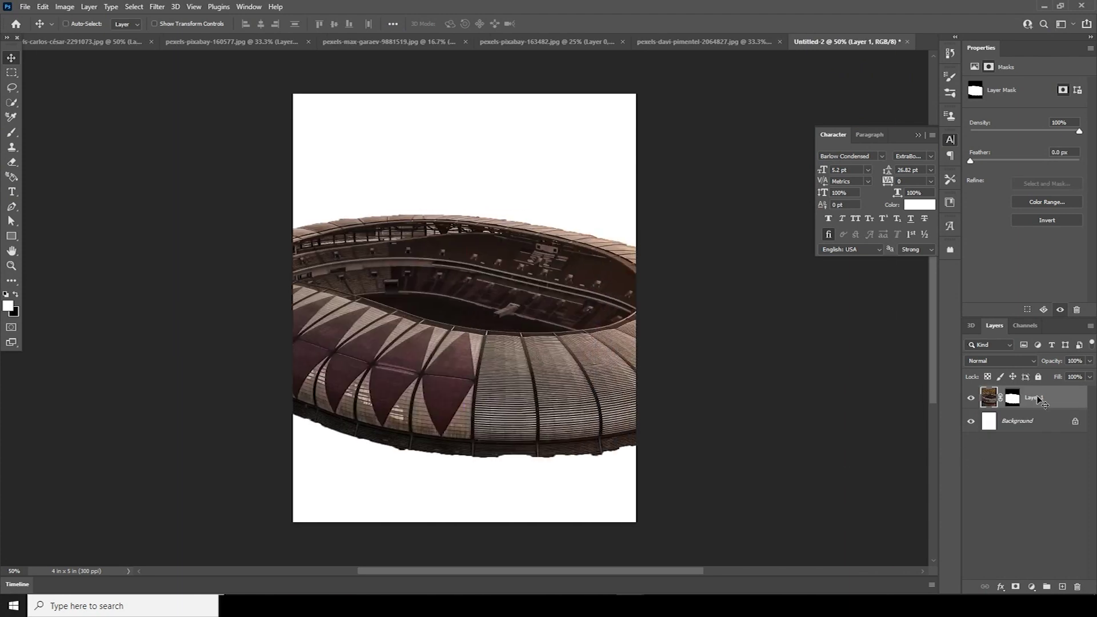
Step: Convert the stadium layer to a smart object and scale it to about 56.73% so it fits the page width
right_click(1037, 395)
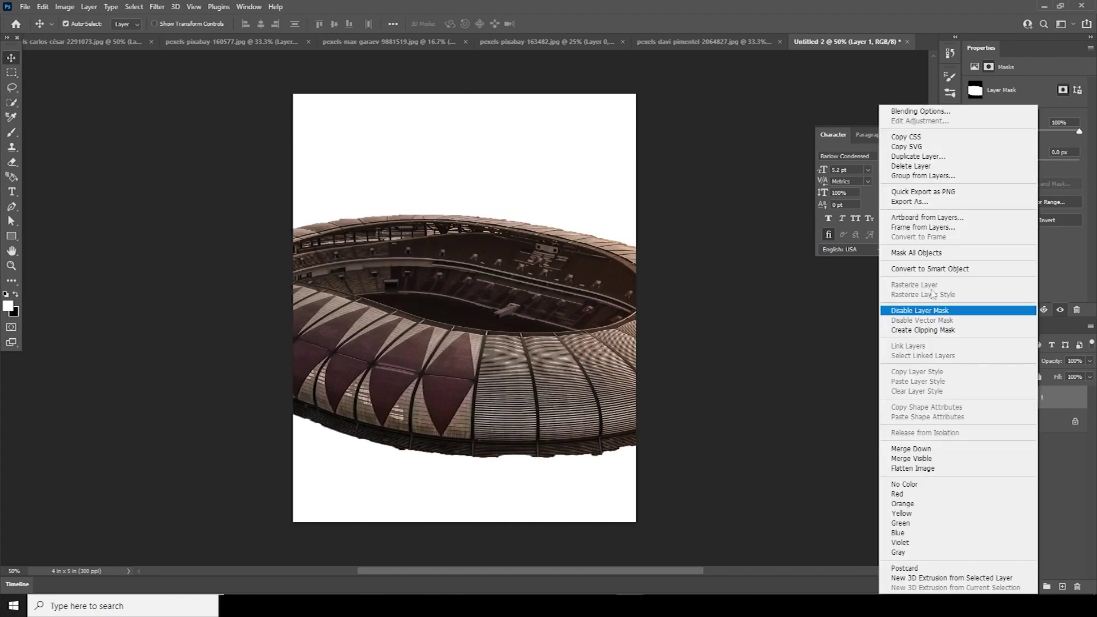
left_click(928, 270)
key("ctrl+t")
left_click_drag(765, 468, 632, 407)
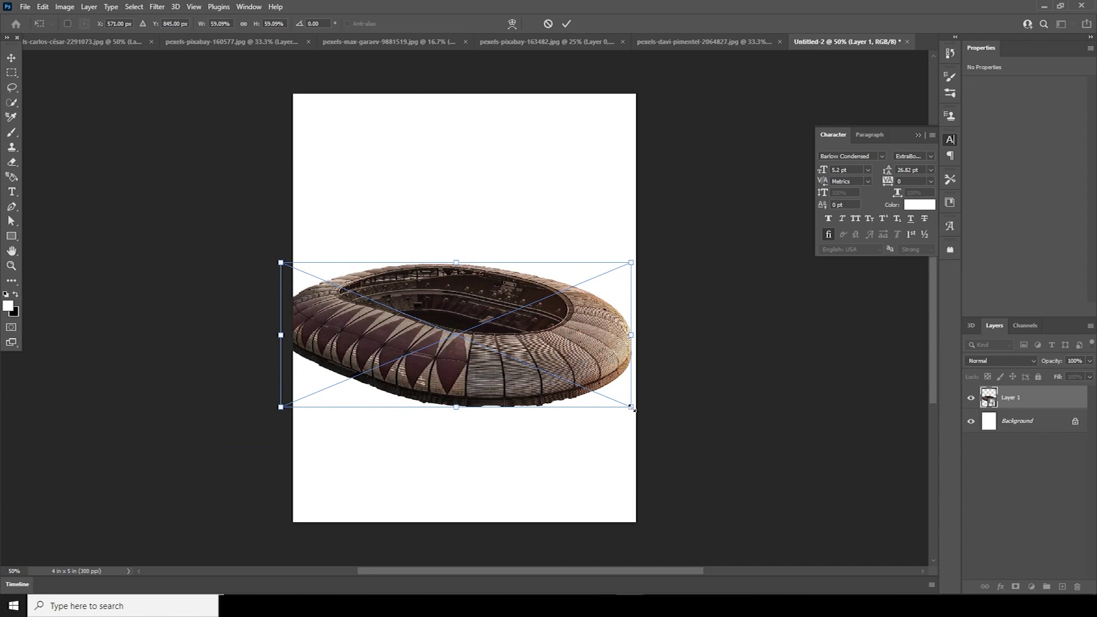
left_click_drag(633, 409, 627, 406)
left_click_drag(543, 375, 549, 376)
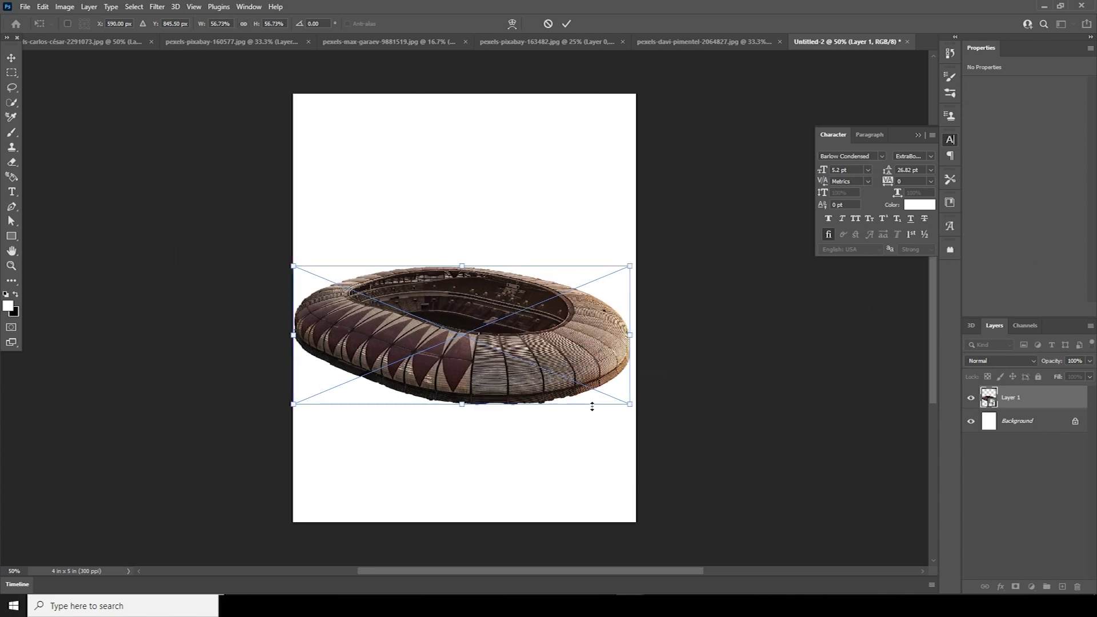
key("Return")
Step: In the pexels-davi-pimentel-2064827 image, brush a Quick Selection over the Colosseum's upper walls and its tall ruined tower
left_click(660, 42)
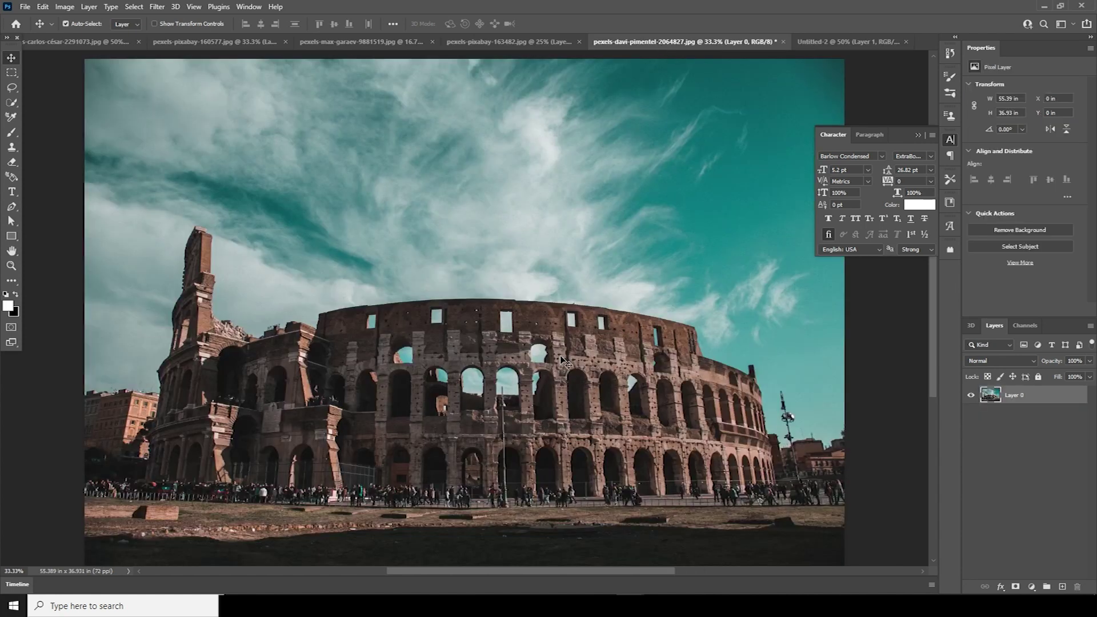
left_click(14, 105)
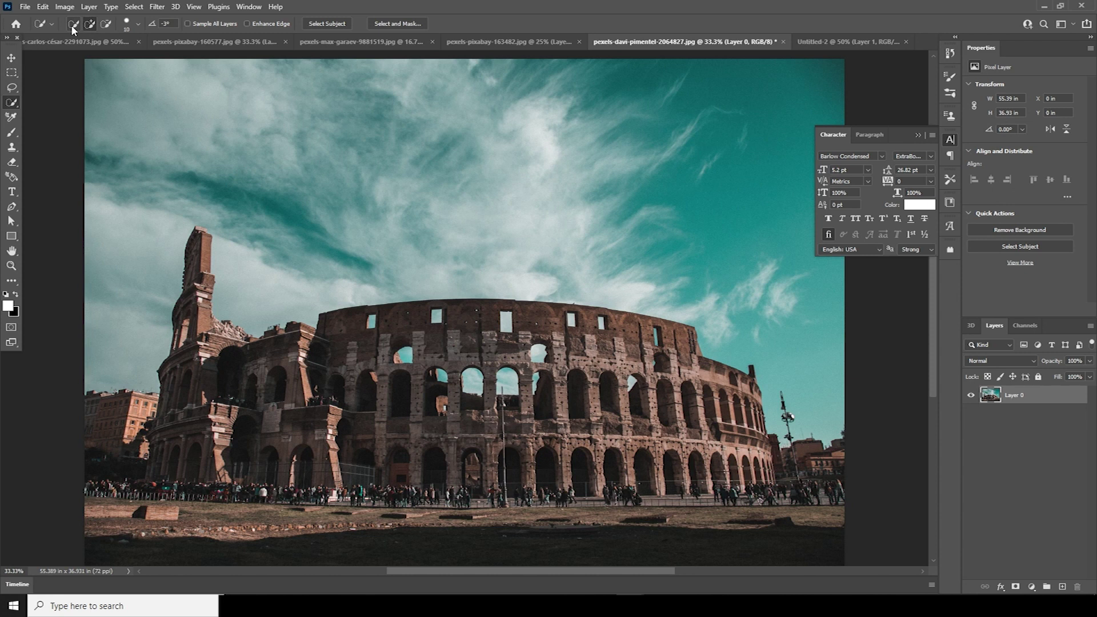
left_click_drag(491, 412, 485, 424)
left_click_drag(540, 325, 583, 340)
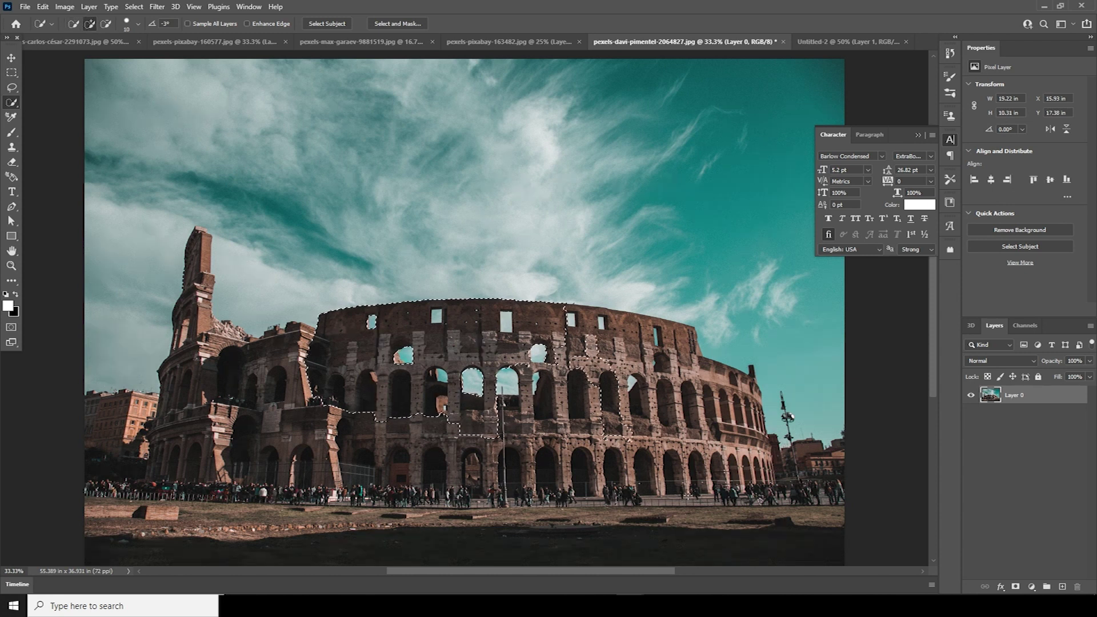
left_click_drag(746, 392, 430, 371)
left_click_drag(280, 397, 183, 357)
left_click_drag(198, 248, 204, 326)
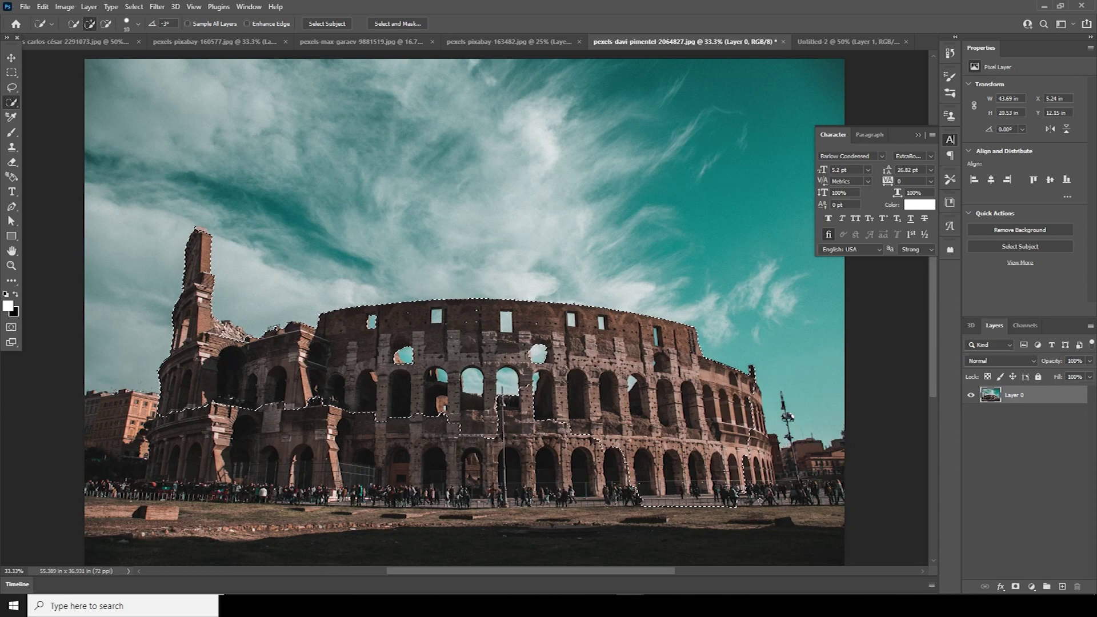
Step: Enlarge the Quick Selection brush and extend the selection across the Colosseum's lower arcades
key("bracketright")
key("bracketright")
key("bracketright")
key("bracketright")
key("bracketright")
key("bracketright")
key("bracketright")
mouse_move(189, 406)
left_mouse_down()
mouse_move(160, 426)
mouse_move(343, 466)
mouse_move(607, 472)
mouse_move(759, 438)
left_mouse_up()
Step: Subtract the sky showing through the Colosseum's windows and arches from the selection
key("ctrl+1")
left_click(377, 325)
left_click(586, 368)
left_click(784, 343)
left_click_drag(784, 343, 802, 218)
left_click_drag(509, 381, 630, 422)
left_click(595, 381)
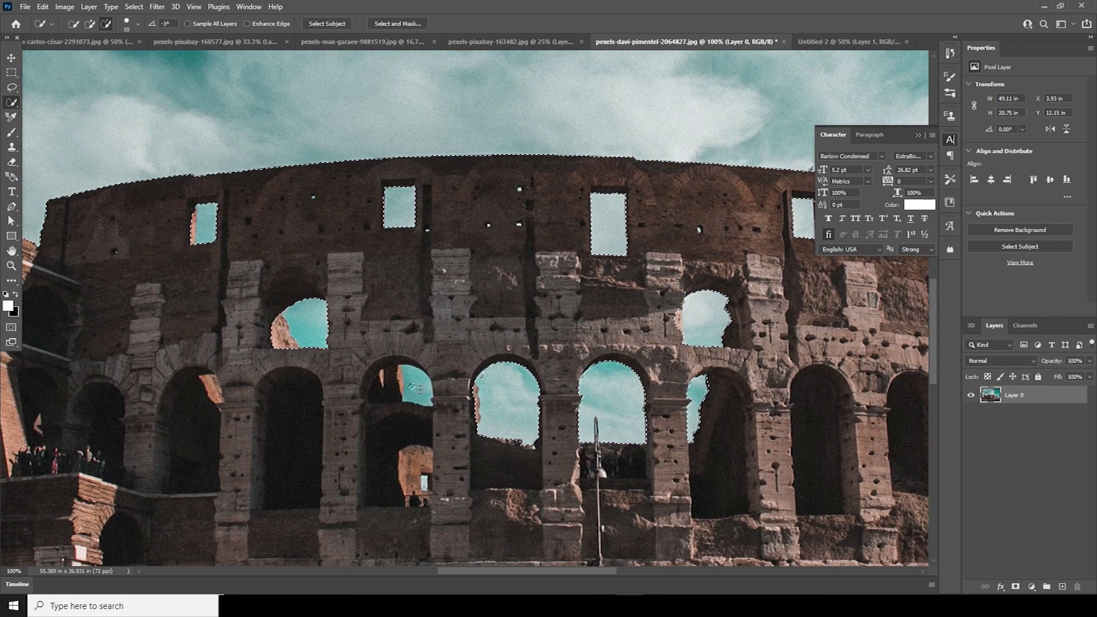
key("ctrl+minus")
key("ctrl+minus")
key("ctrl+minus")
key("ctrl+plus")
key("ctrl+plus")
key("ctrl+plus")
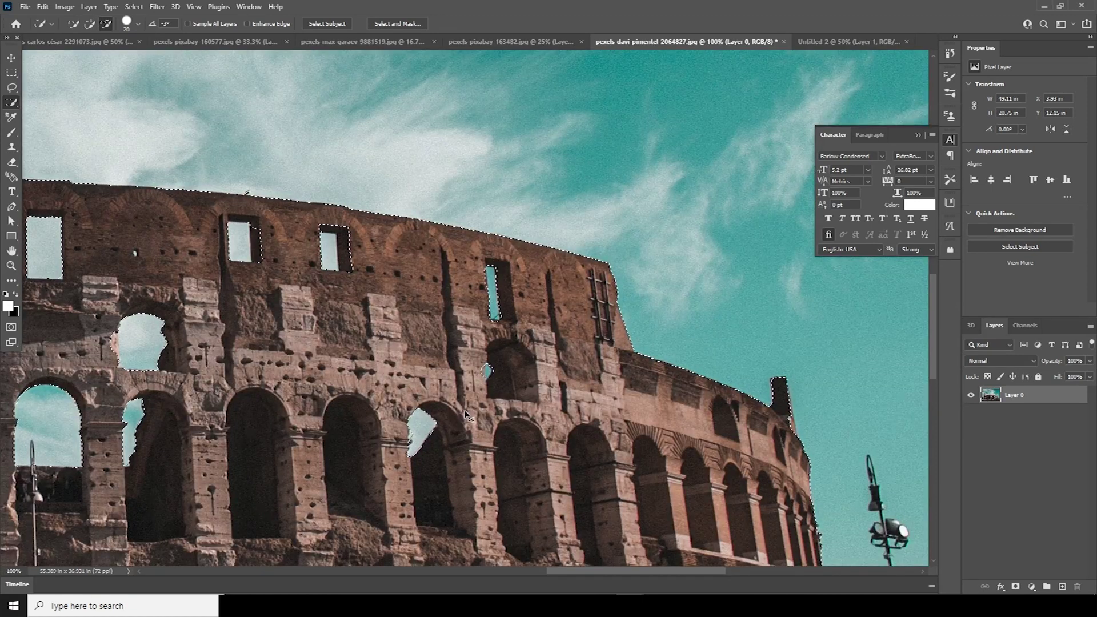
Step: Mask the Colosseum with the selection and move it into the Untitled-2 document over the stadium
key("ctrl+minus")
key("ctrl+minus")
key("ctrl+minus")
left_click_drag(395, 352, 562, 399)
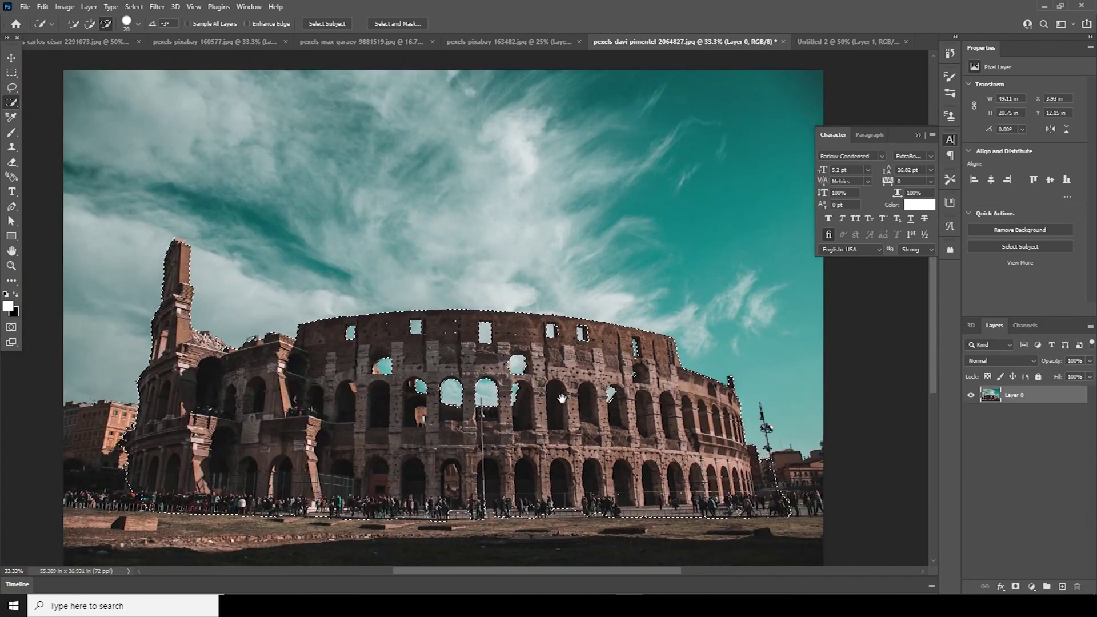
left_click(1015, 587)
key("v")
left_click_drag(654, 365, 519, 304)
Step: Convert the Colosseum layer to a smart object and scale it to about 38.07%
right_click(1042, 401)
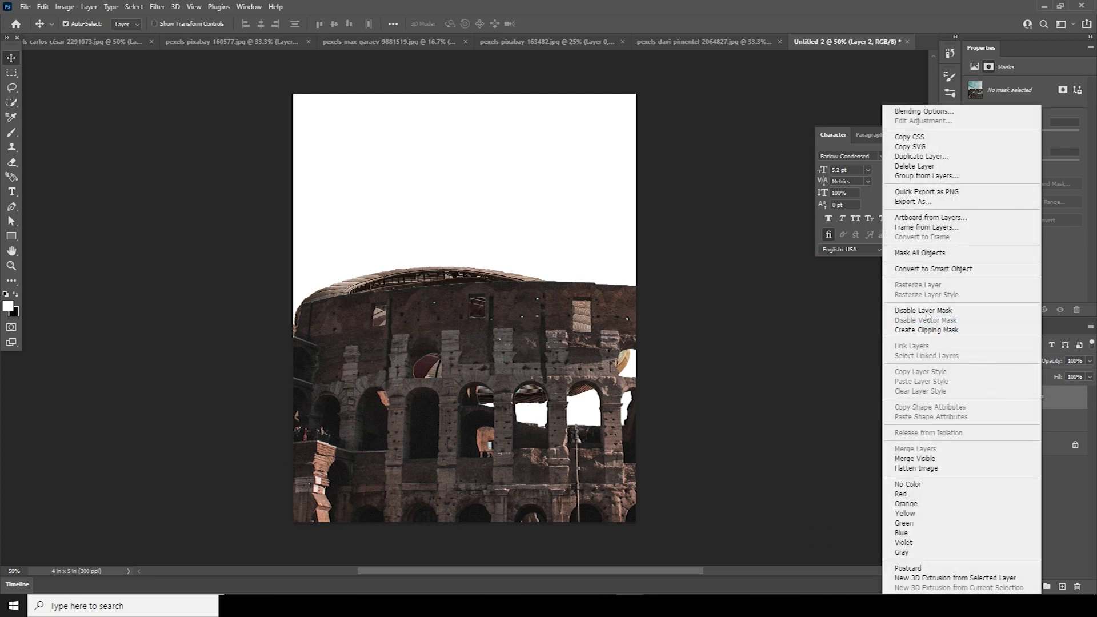
left_click(931, 269)
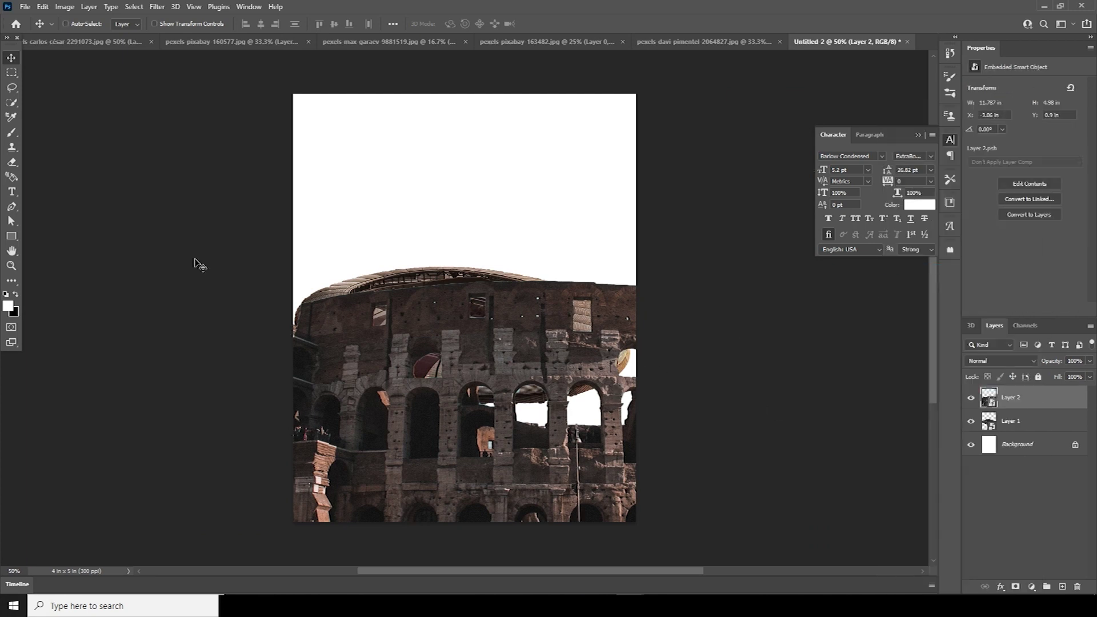
key("ctrl+t")
left_click_drag(31, 166, 357, 343)
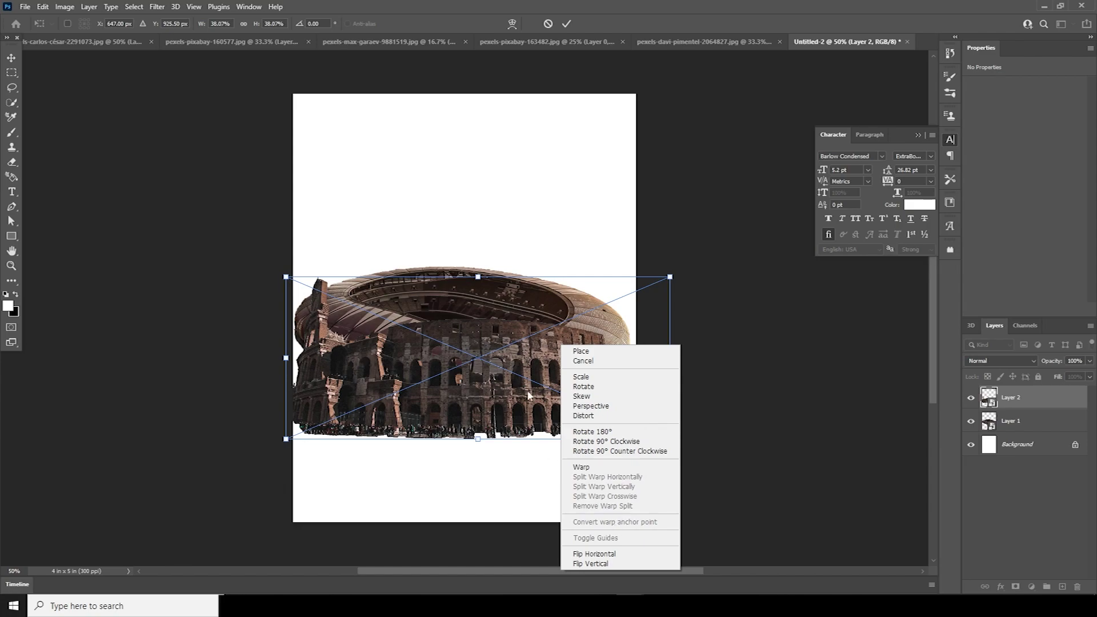
Step: Flip the Colosseum vertically and rotate it about 6.49° so it hangs beneath the stadium roof
right_click(526, 373)
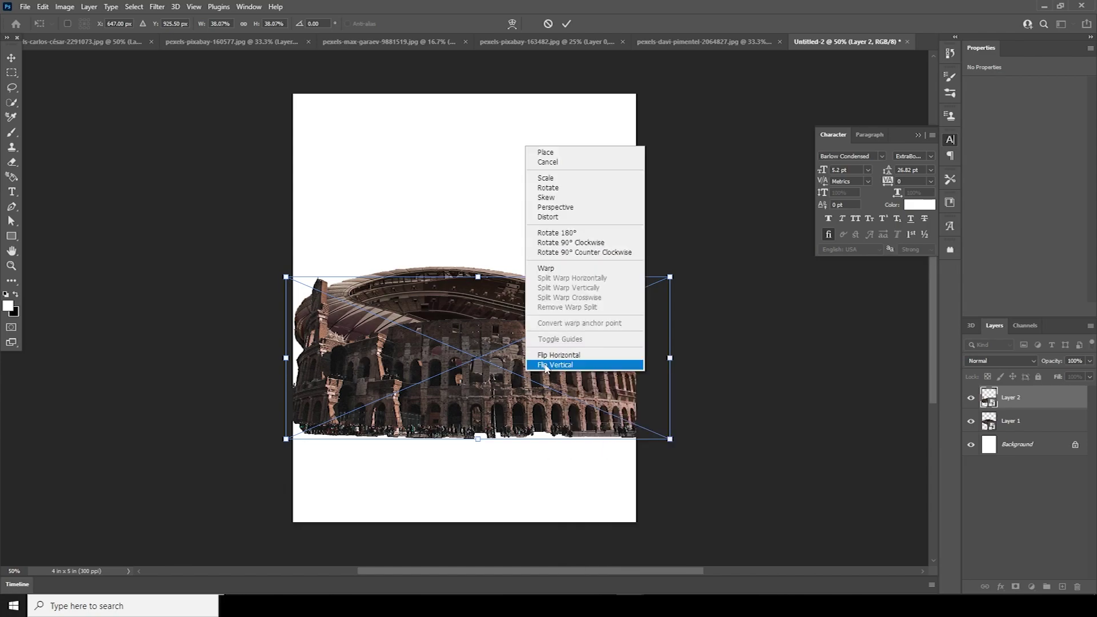
left_click(545, 365)
left_click_drag(552, 324, 552, 389)
mouse_move(688, 327)
left_mouse_down()
mouse_move(707, 330)
mouse_move(700, 342)
left_mouse_up()
left_click_drag(551, 415, 550, 419)
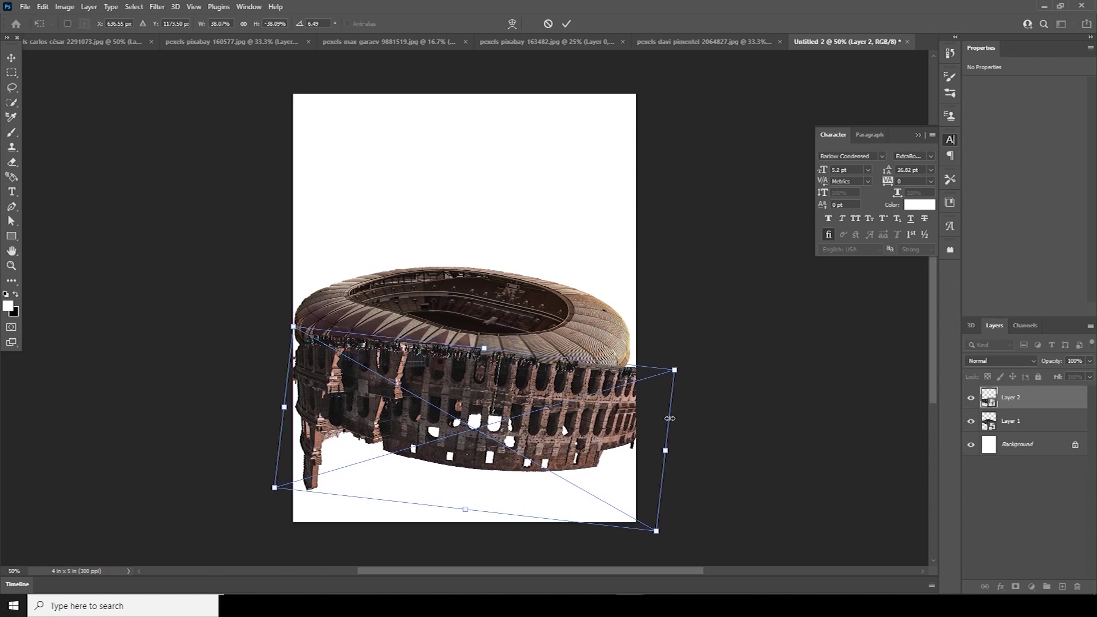
key("Return")
Step: Place the Colosseum layer below the stadium layer and warp it to follow the curve and width of the stadium's underside
left_click_drag(995, 403, 987, 429)
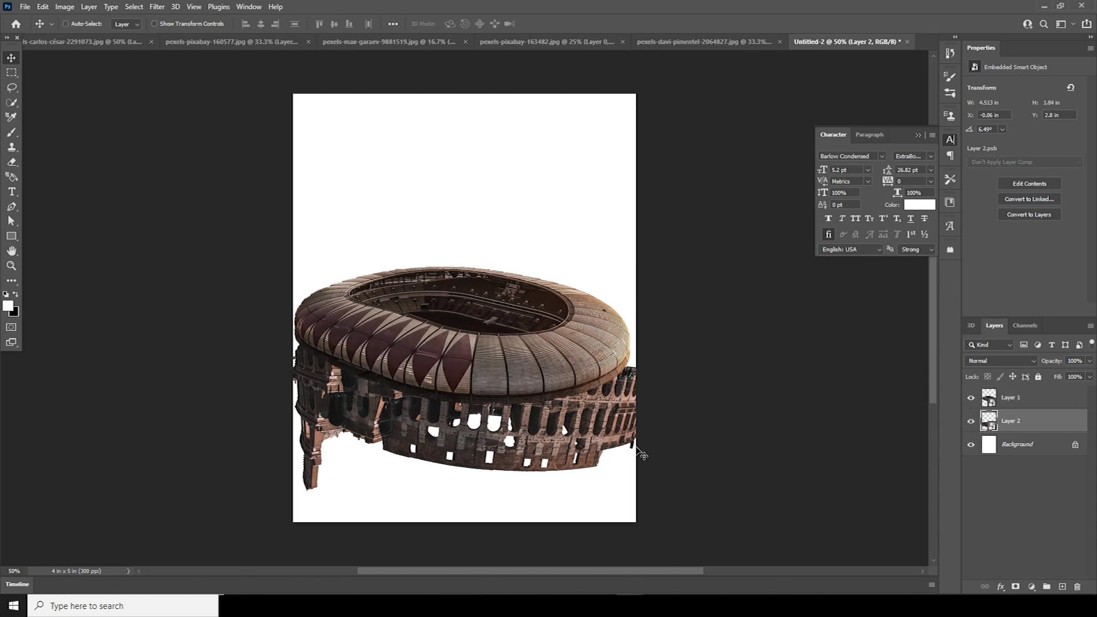
key("ctrl+t")
right_click(594, 423)
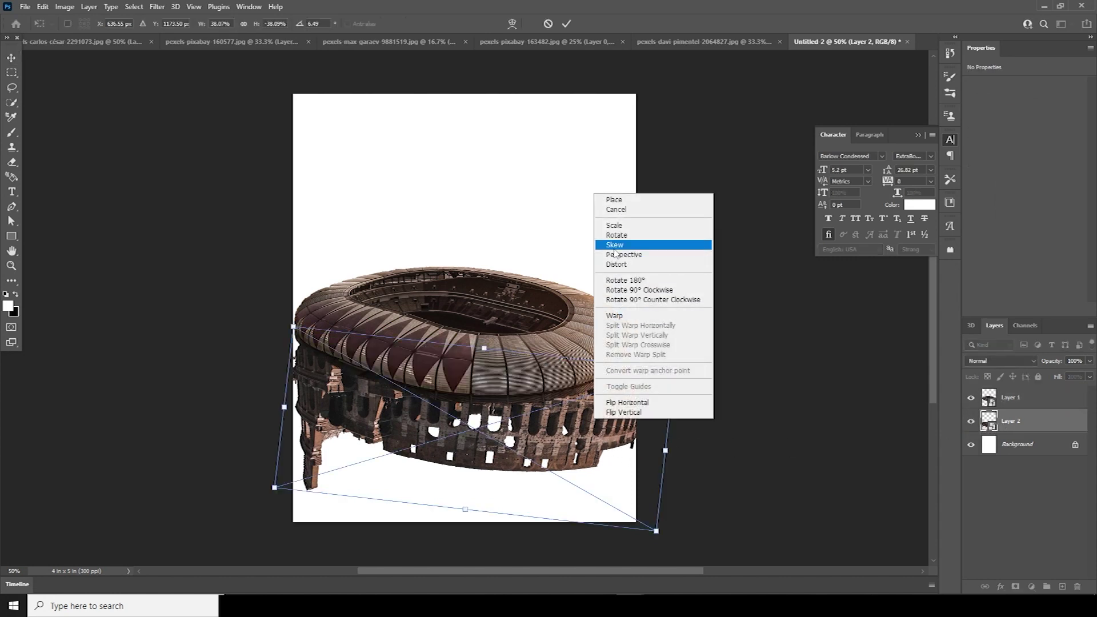
left_click(614, 316)
left_click_drag(294, 327, 297, 324)
left_click_drag(544, 404, 544, 425)
left_click_drag(676, 370, 621, 309)
left_click_drag(649, 392, 660, 394)
left_click_drag(466, 437, 469, 454)
left_click_drag(529, 517, 569, 525)
left_click_drag(656, 531, 664, 532)
left_click_drag(274, 488, 284, 492)
left_click_drag(287, 380, 293, 383)
left_click_drag(283, 492, 300, 497)
key("Return")
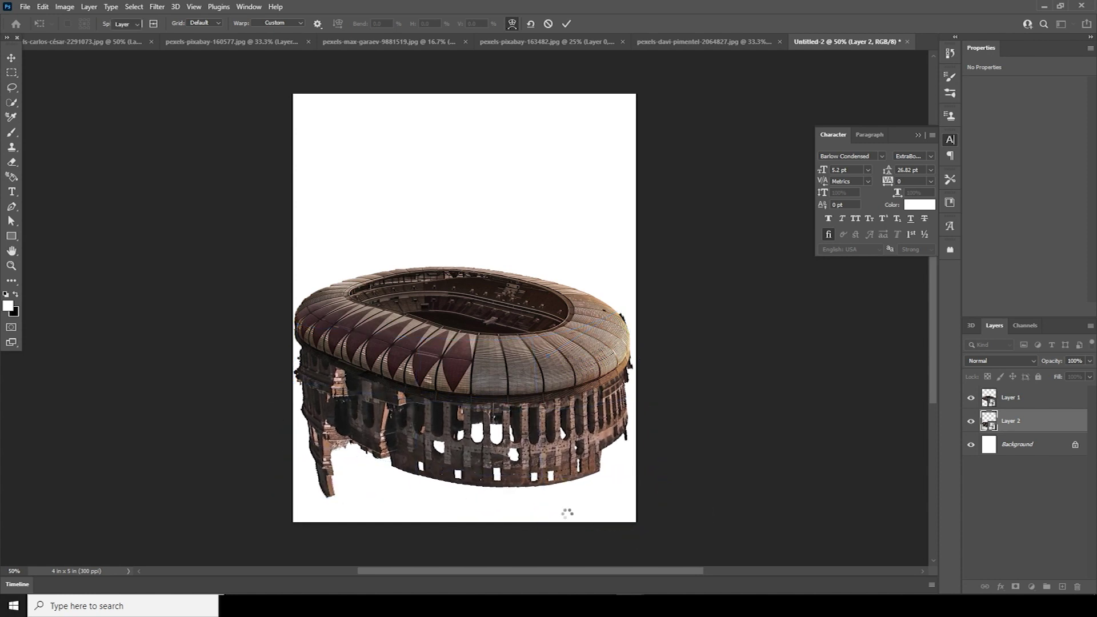
Step: Transform the stadium and Colosseum layers together, shrinking them slightly, rotating them a little clockwise and moving them up the page
left_click(1004, 407, "shift")
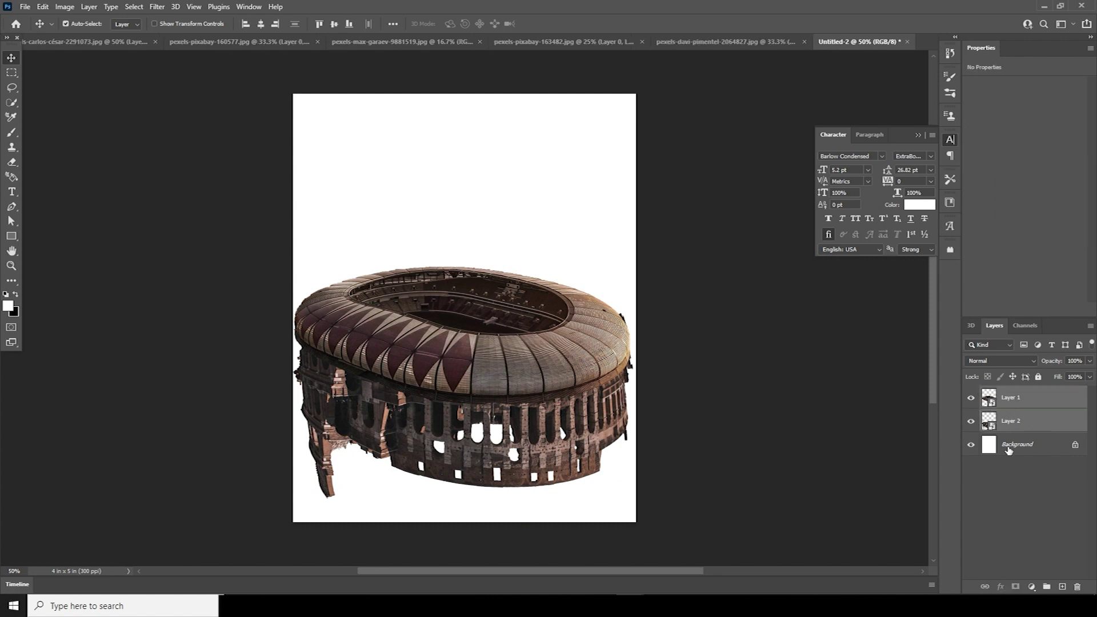
key("ctrl+t")
left_click_drag(657, 482, 622, 499)
left_click_drag(663, 287, 663, 288)
left_click_drag(578, 399, 579, 381)
key("Return")
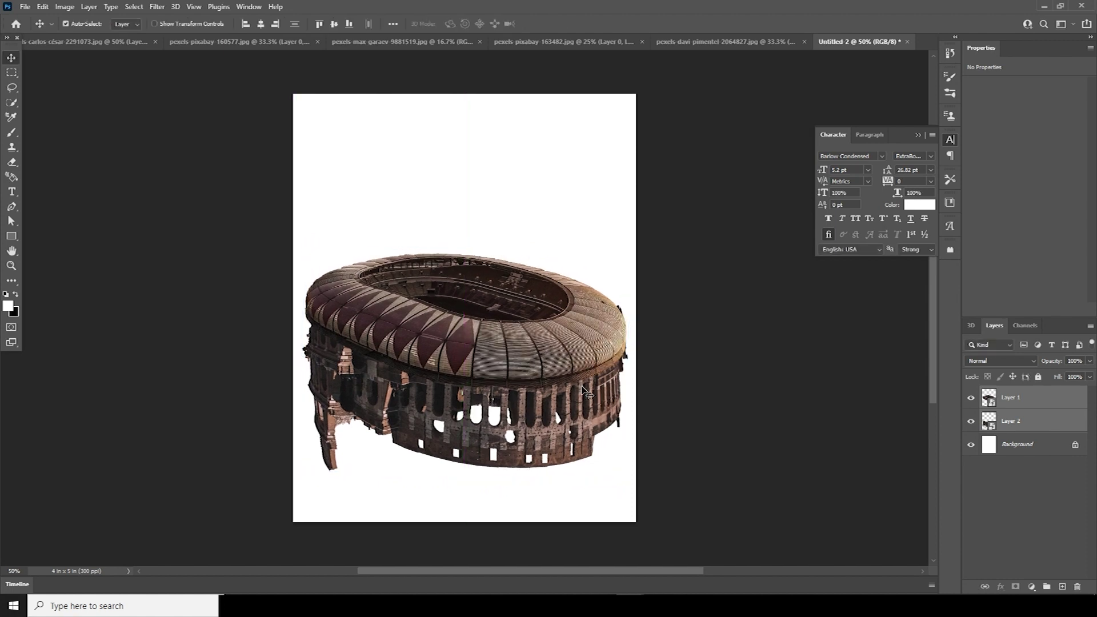
Step: Move the masked football player from the pexels-pixabay-160577 image into the Untitled-2 document
left_click(715, 42)
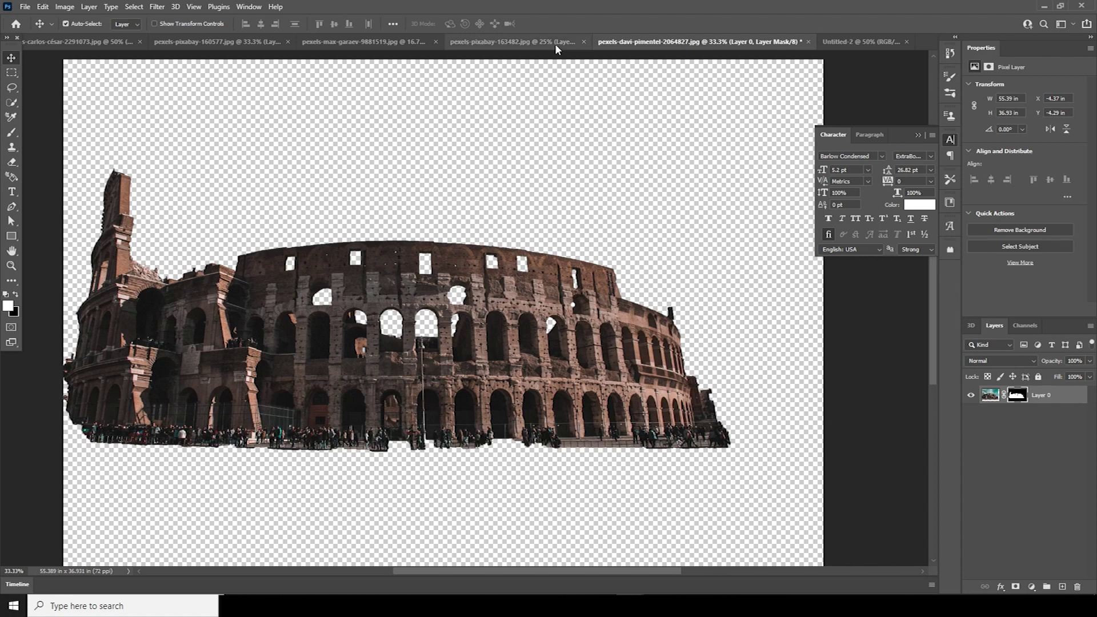
left_click(491, 42)
key("ctrl+shift+Tab")
key("ctrl+shift+Tab")
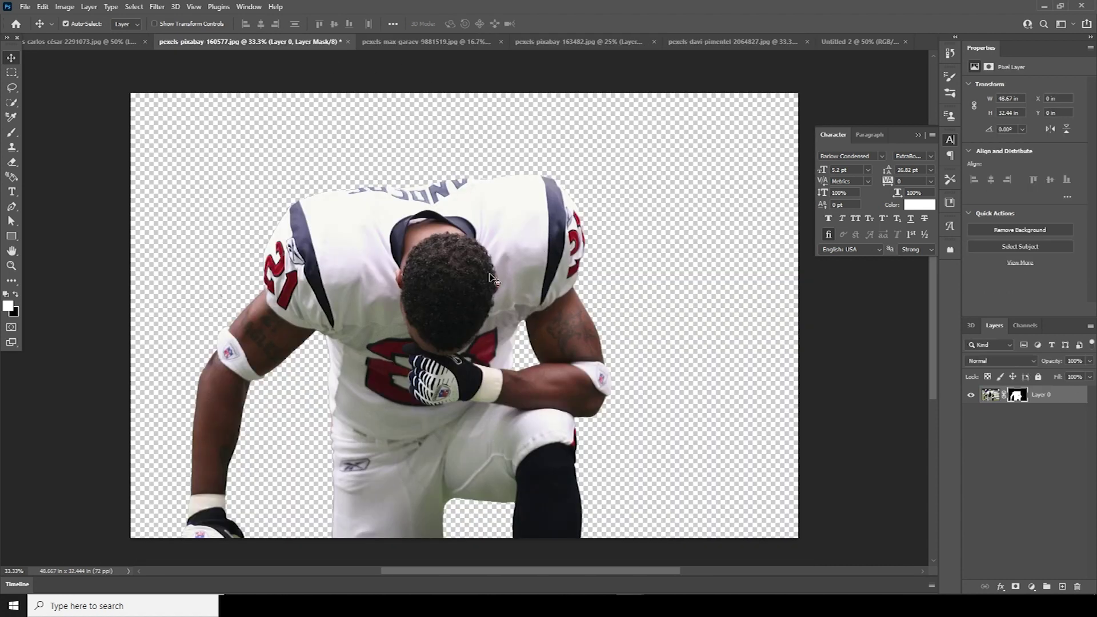
left_click_drag(476, 284, 491, 266)
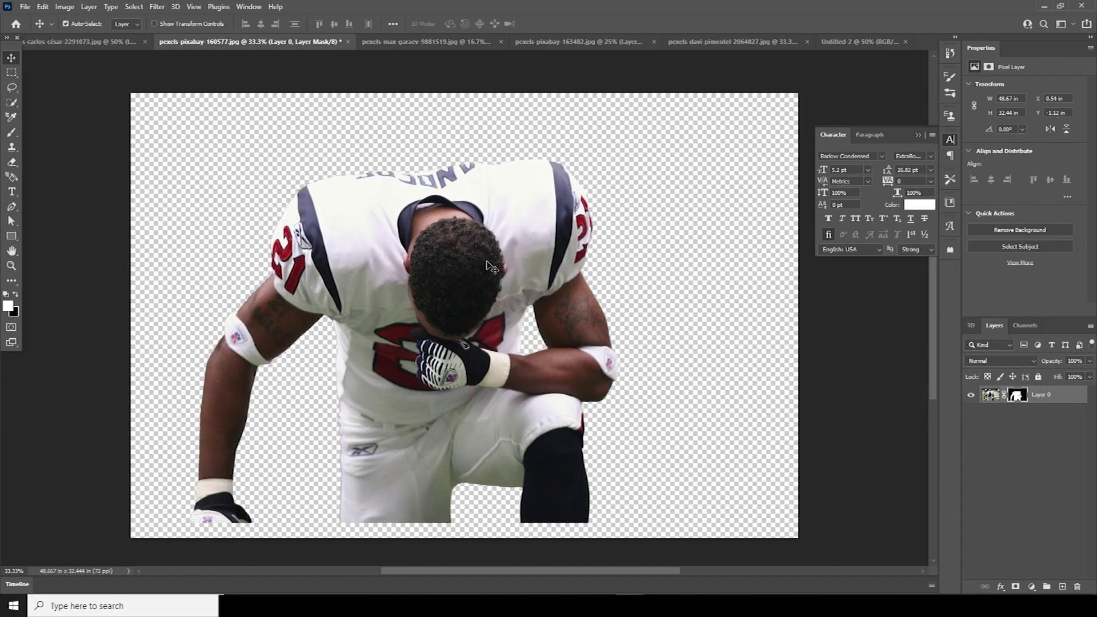
left_click_drag(492, 310, 549, 200)
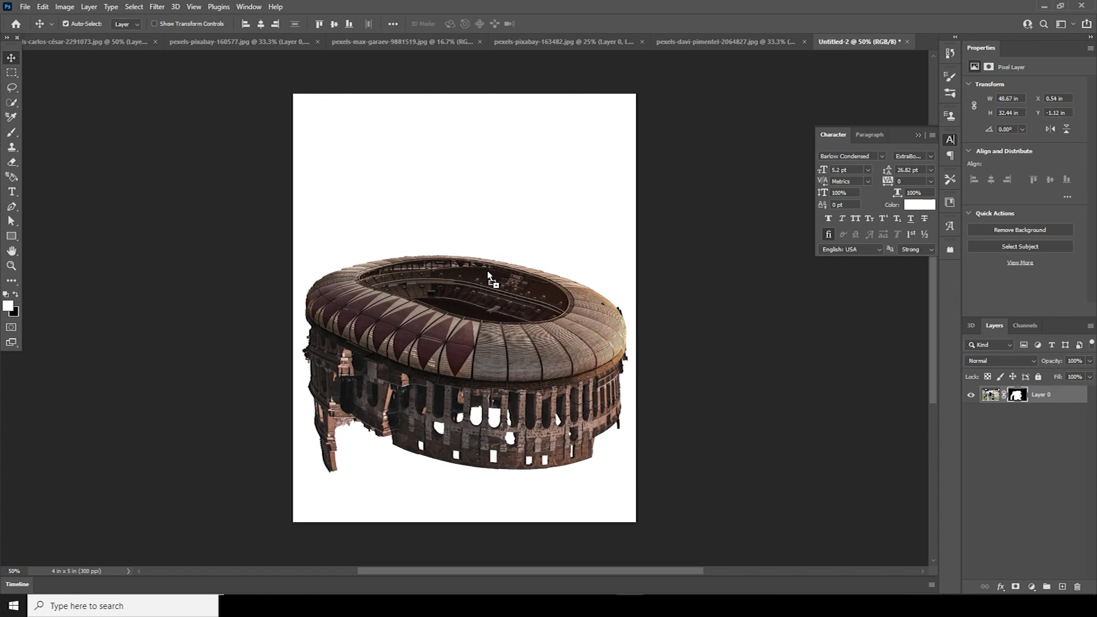
left_click_drag(487, 272, 492, 271)
Step: Convert the player layer to a smart object and scale it to about 2.49 in wide, centred over the stadium opening
right_click(1036, 403)
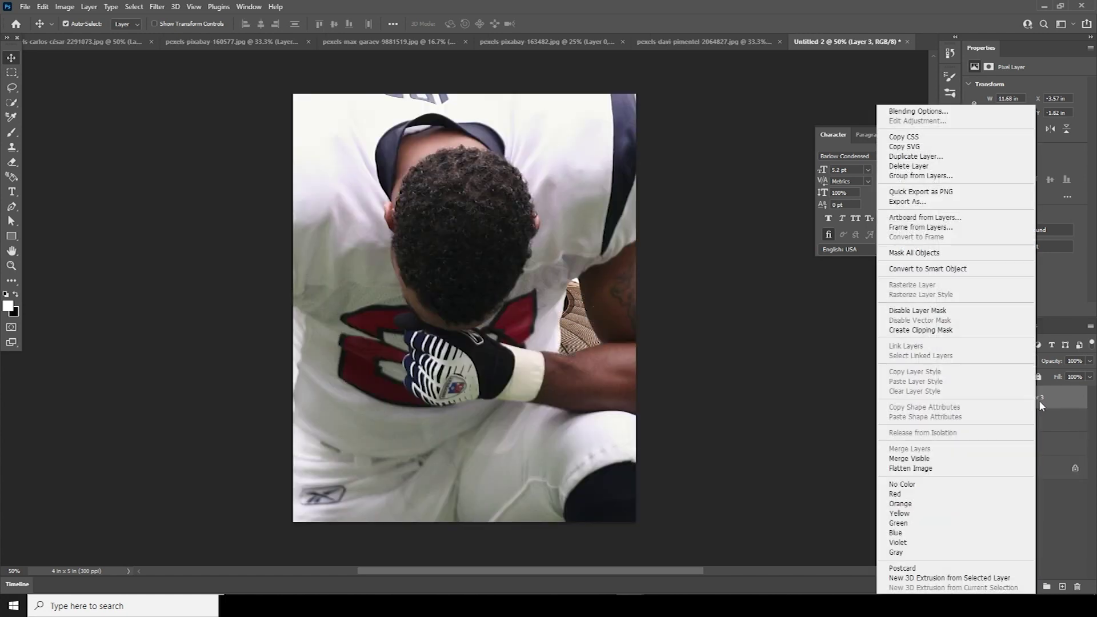
left_click(938, 269)
key("ctrl+t")
key("ctrl+minus")
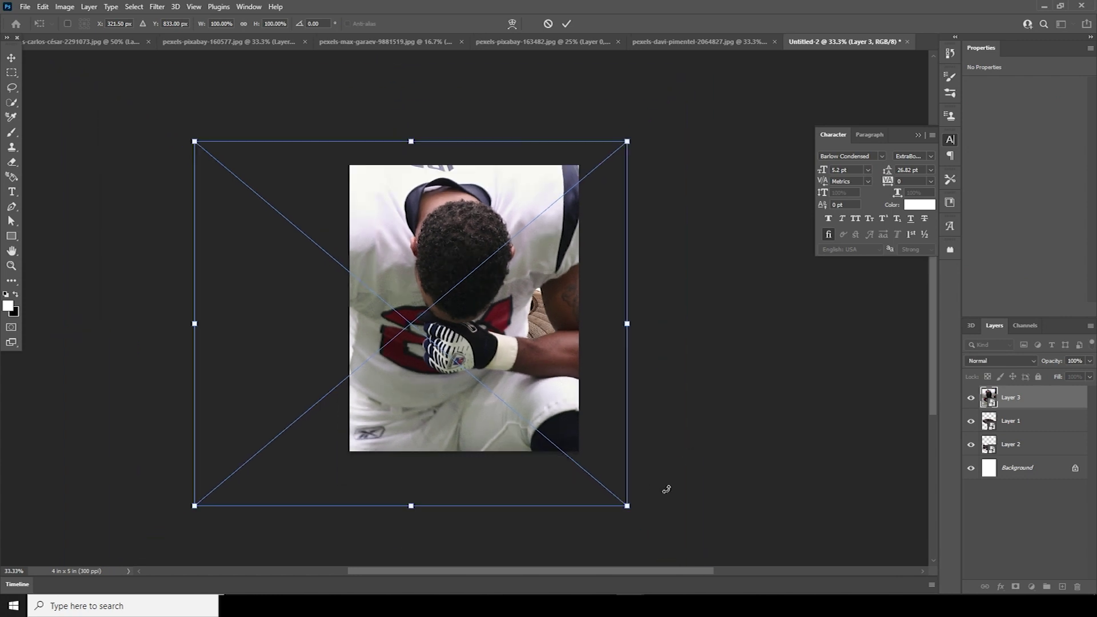
left_click_drag(627, 507, 498, 396)
left_click_drag(446, 348, 488, 321)
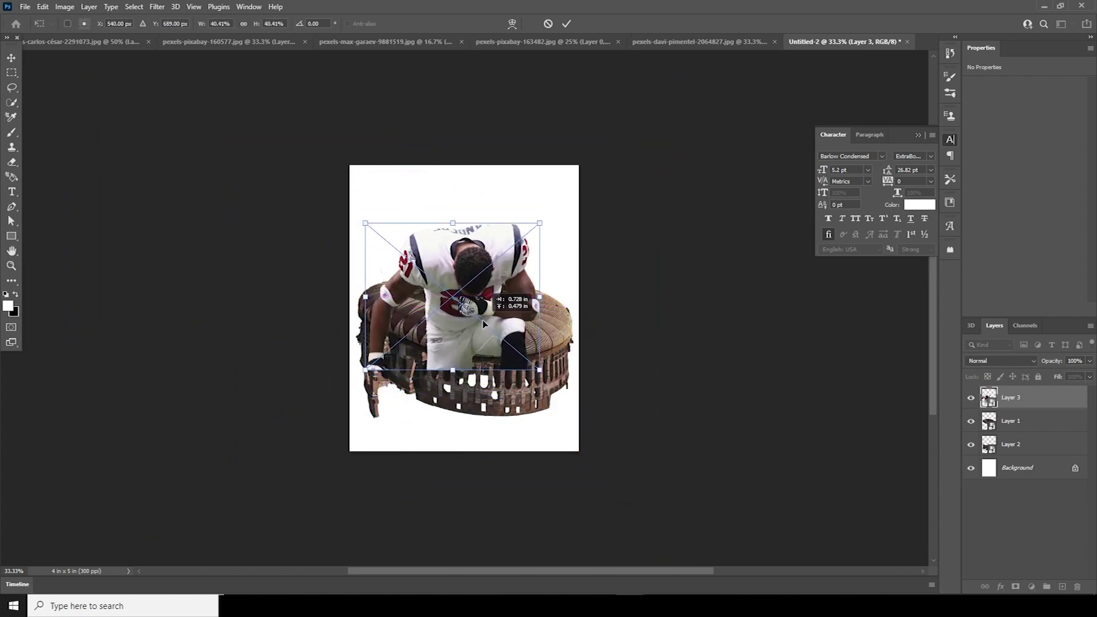
left_click_drag(540, 368, 527, 359)
left_click_drag(482, 313, 486, 311)
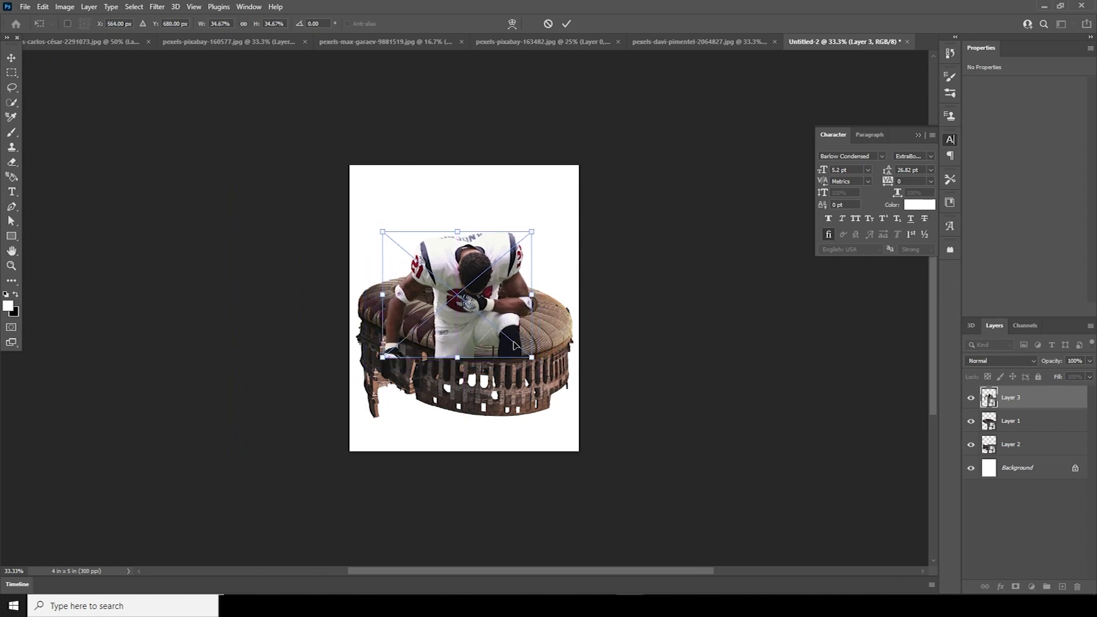
left_click_drag(532, 360, 528, 353)
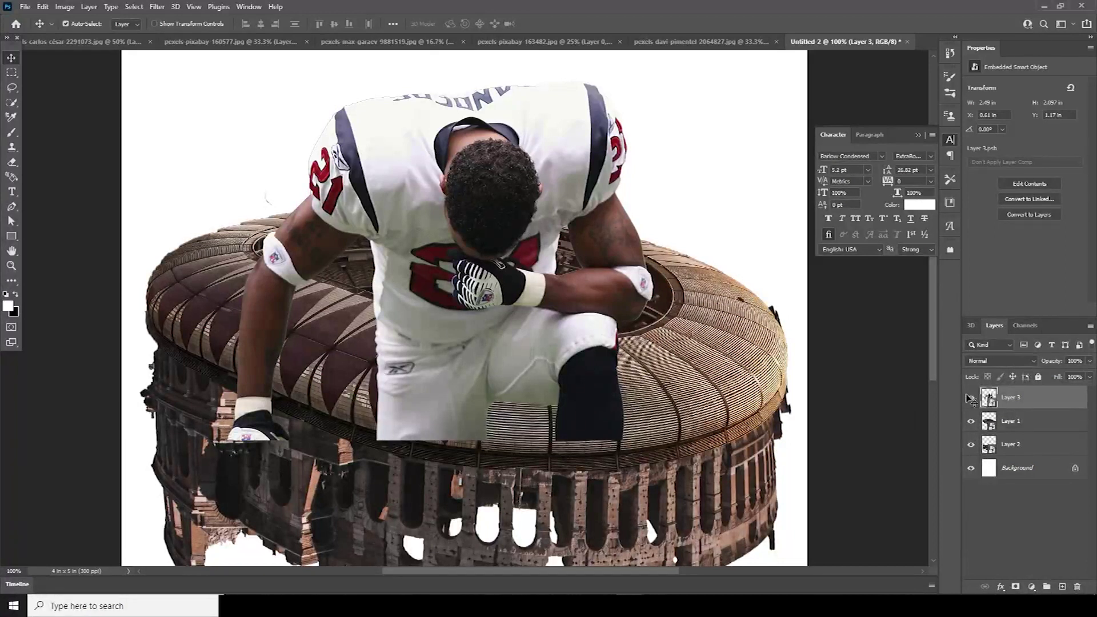
Step: Hide the player layer to check the stadium rim, add a blank layer mask to it and show it again
left_click(970, 399)
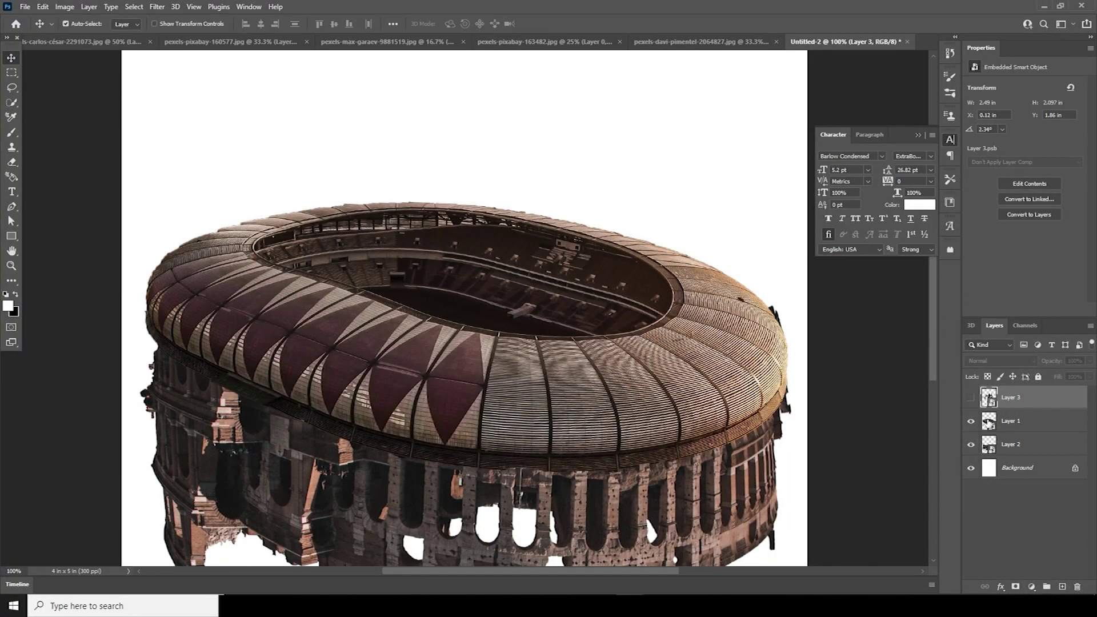
left_click(988, 423)
left_click(989, 400)
left_click(1017, 587)
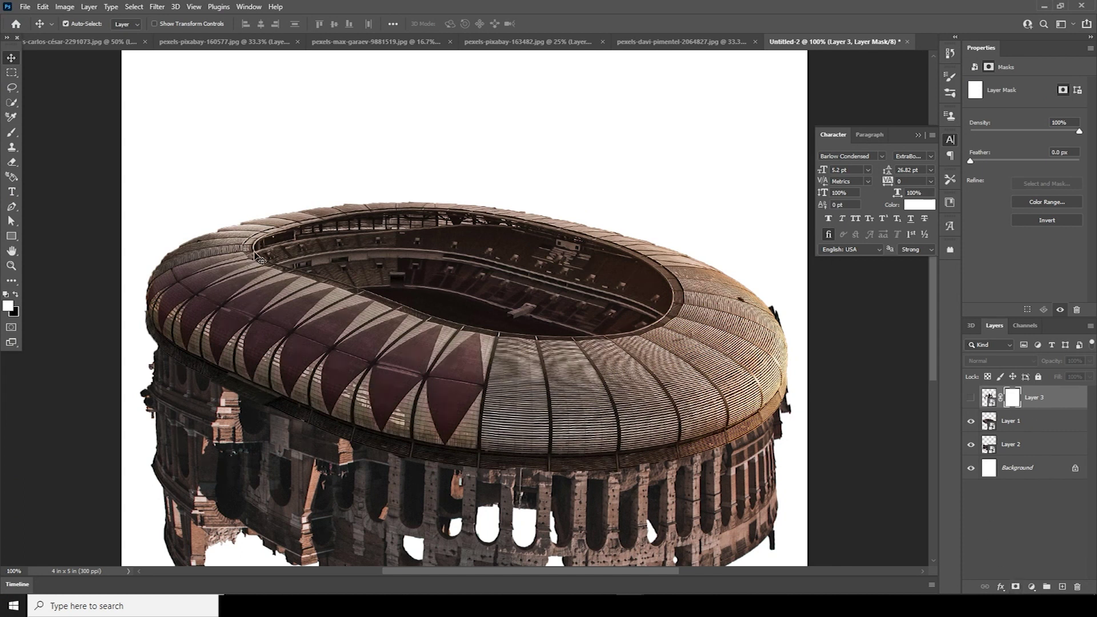
left_click(970, 400)
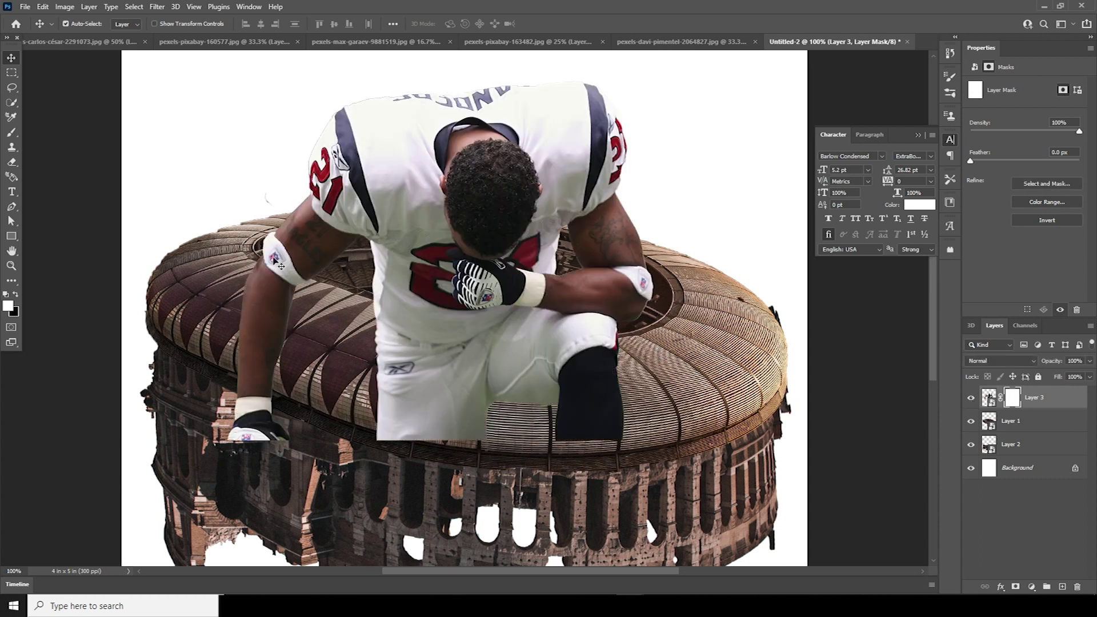
Step: Lower the player layer's opacity to 25% so the stadium rim shows through
key("b")
left_click(988, 405)
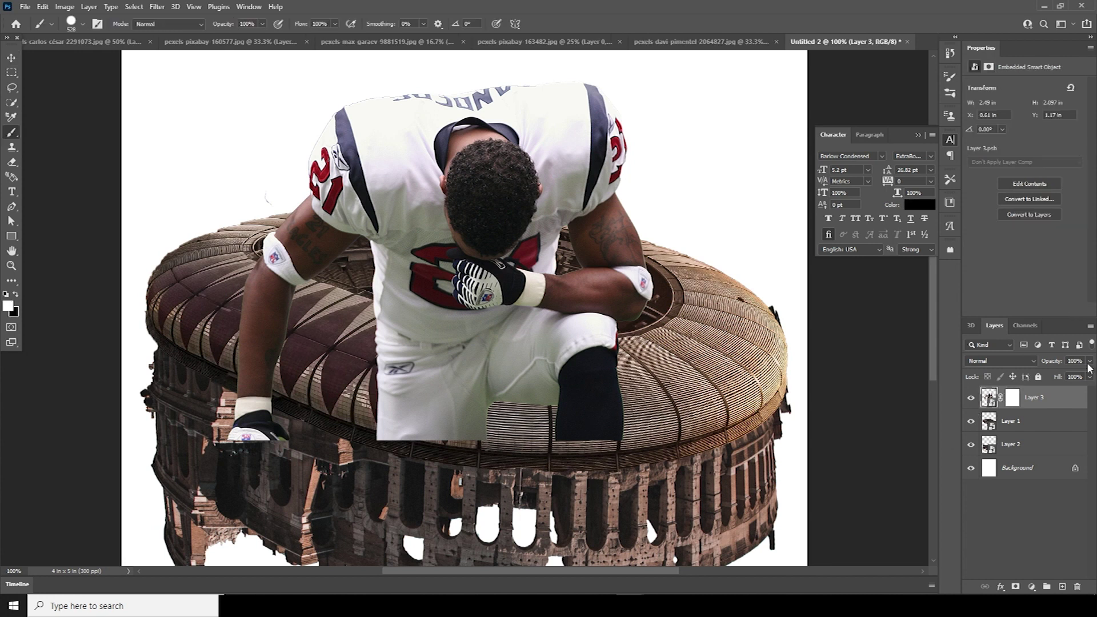
left_click_drag(1053, 377, 789, 370)
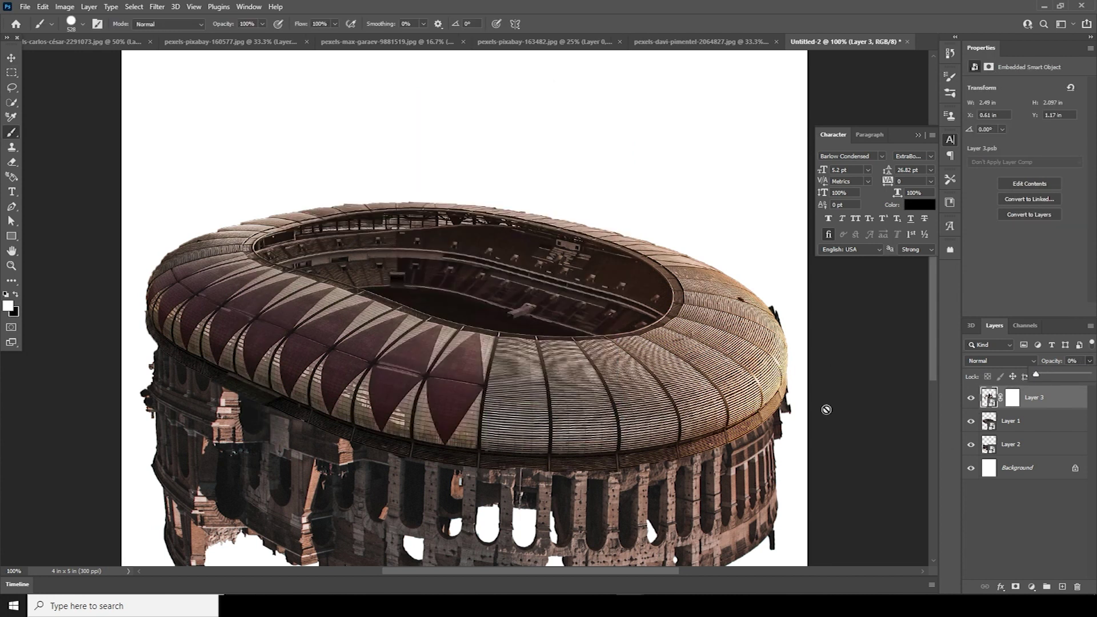
left_click_drag(1047, 379, 1049, 379)
Step: Paint black on the player's layer mask with a 150 px brush to hide the body and arm overlapping the stadium's front roof
left_click(1011, 397)
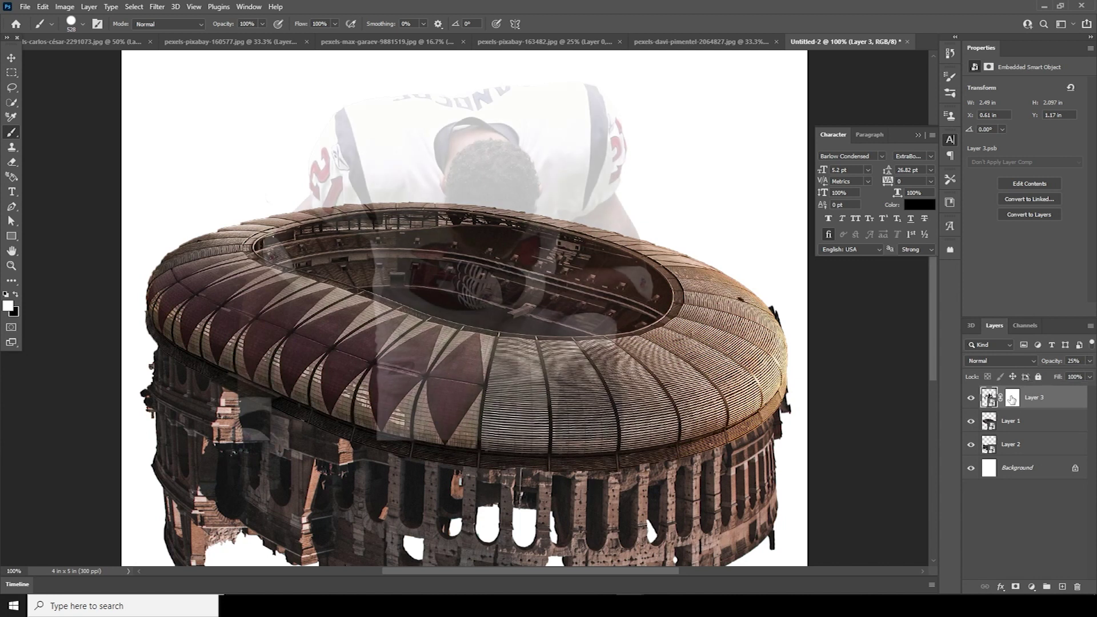
key("x")
key("bracketleft")
key("bracketleft")
key("bracketleft")
key("bracketleft")
key("bracketleft")
key("bracketleft")
key("bracketleft")
mouse_move(238, 293)
left_mouse_down()
mouse_move(455, 372)
mouse_move(405, 379)
mouse_move(401, 452)
mouse_move(492, 410)
mouse_move(461, 369)
mouse_move(593, 381)
mouse_move(649, 369)
mouse_move(599, 384)
mouse_move(625, 376)
mouse_move(506, 379)
mouse_move(380, 357)
left_mouse_up()
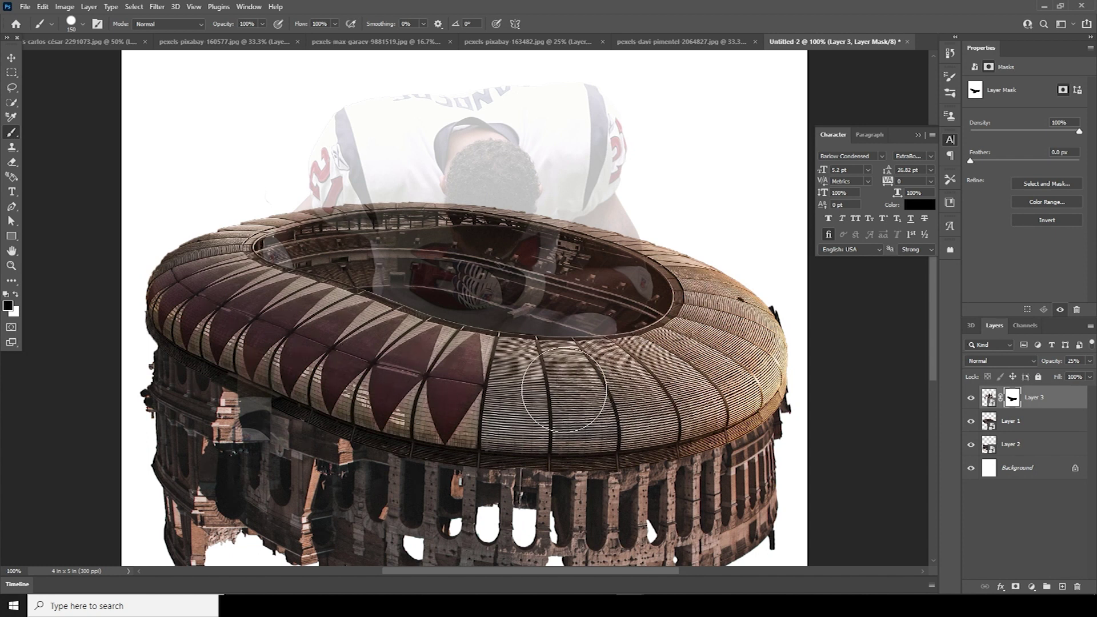
Step: Paint black on the player's layer mask to hide the leftover arm and the body areas test-revealed with white
left_click(10, 294)
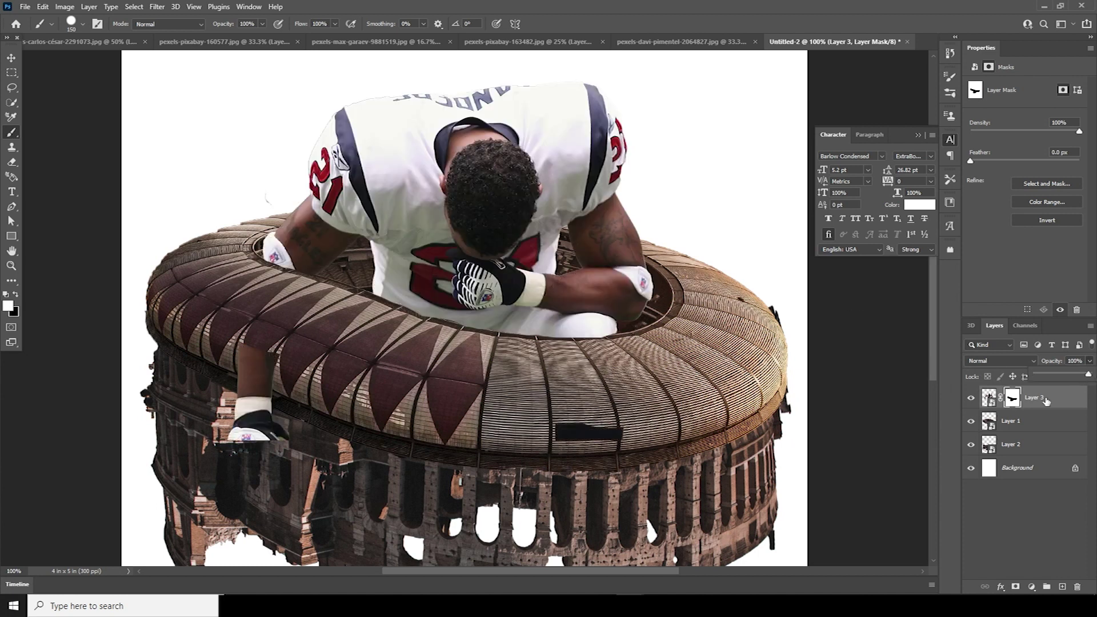
left_click_drag(575, 453, 411, 466)
left_click(16, 294)
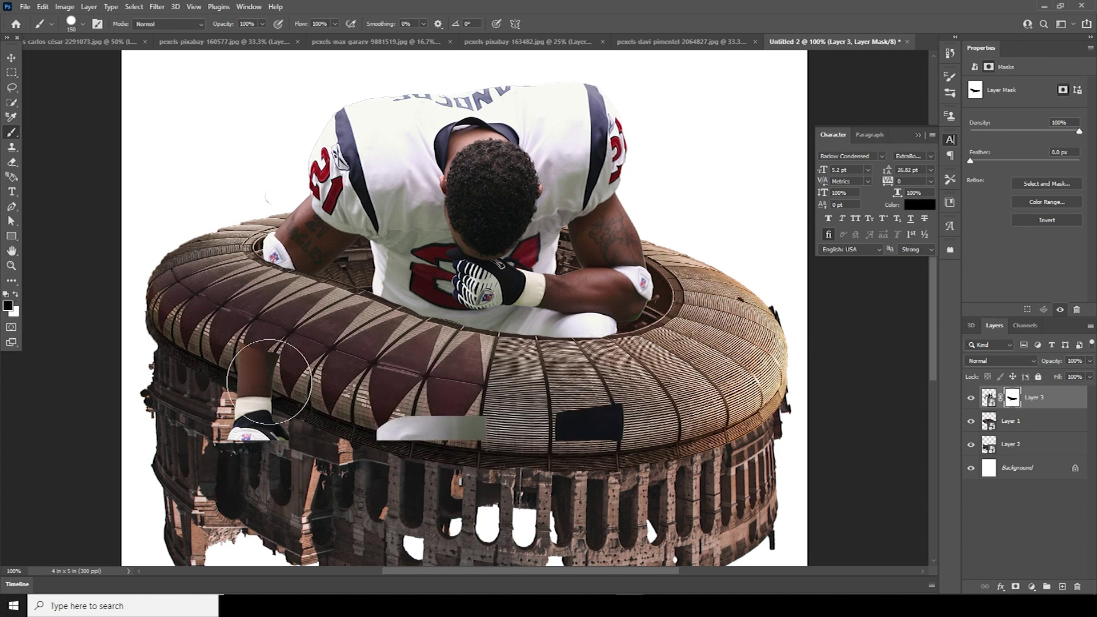
mouse_move(331, 465)
left_mouse_down()
mouse_move(393, 434)
mouse_move(611, 440)
left_mouse_up()
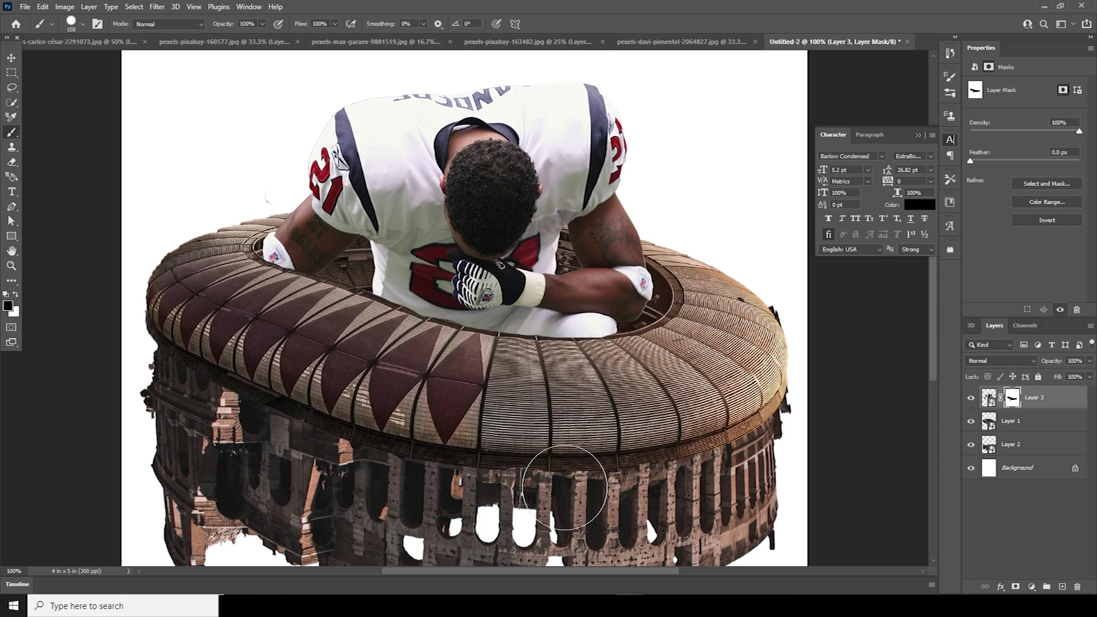
left_click_drag(310, 411, 600, 398)
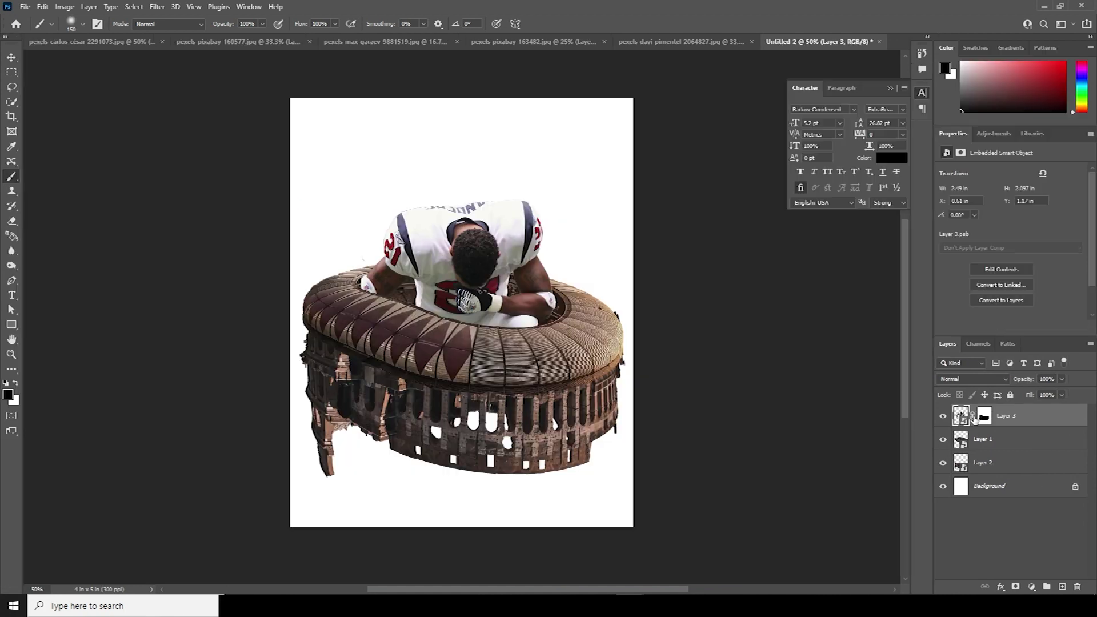
Step: Add a new layer clipped to the player layer and use the Soft Round brush at 0% hardness
left_click(1062, 587)
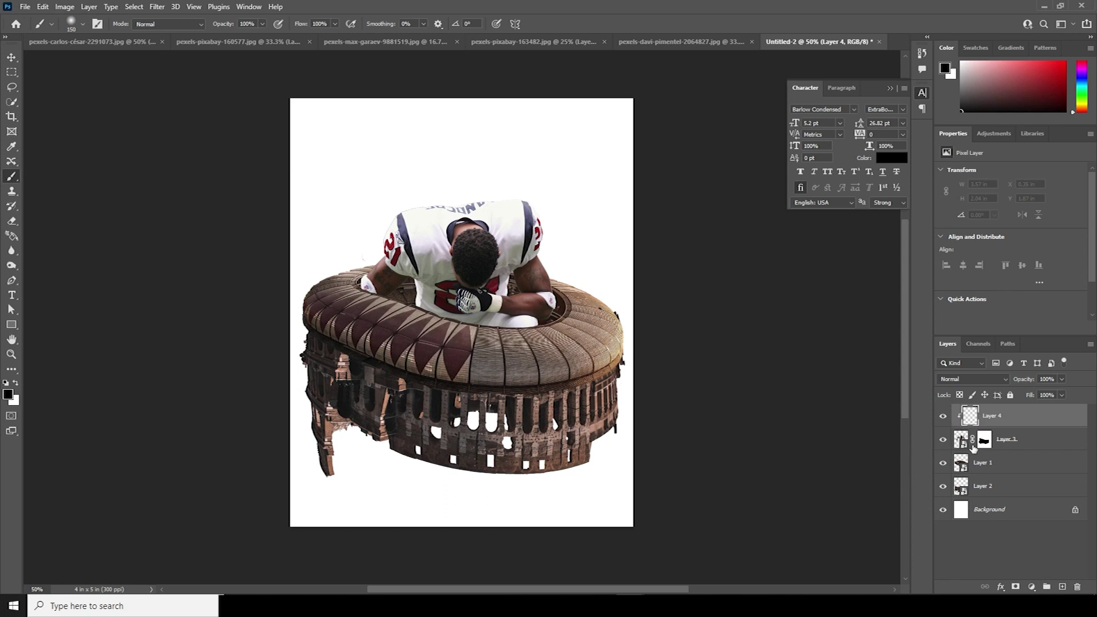
left_click(82, 24)
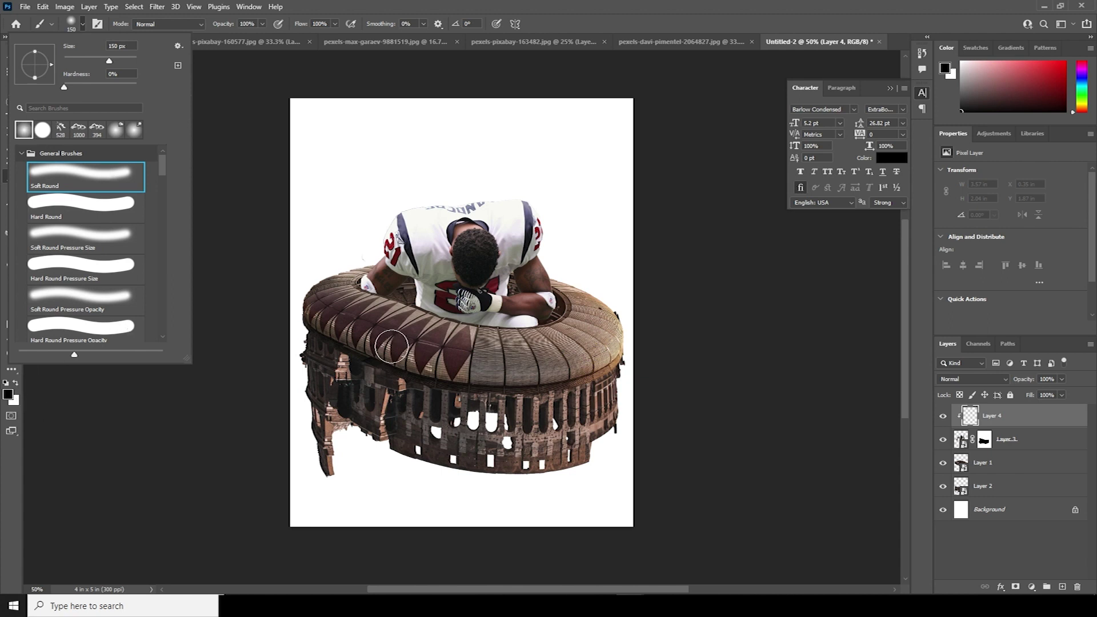
left_click(995, 421)
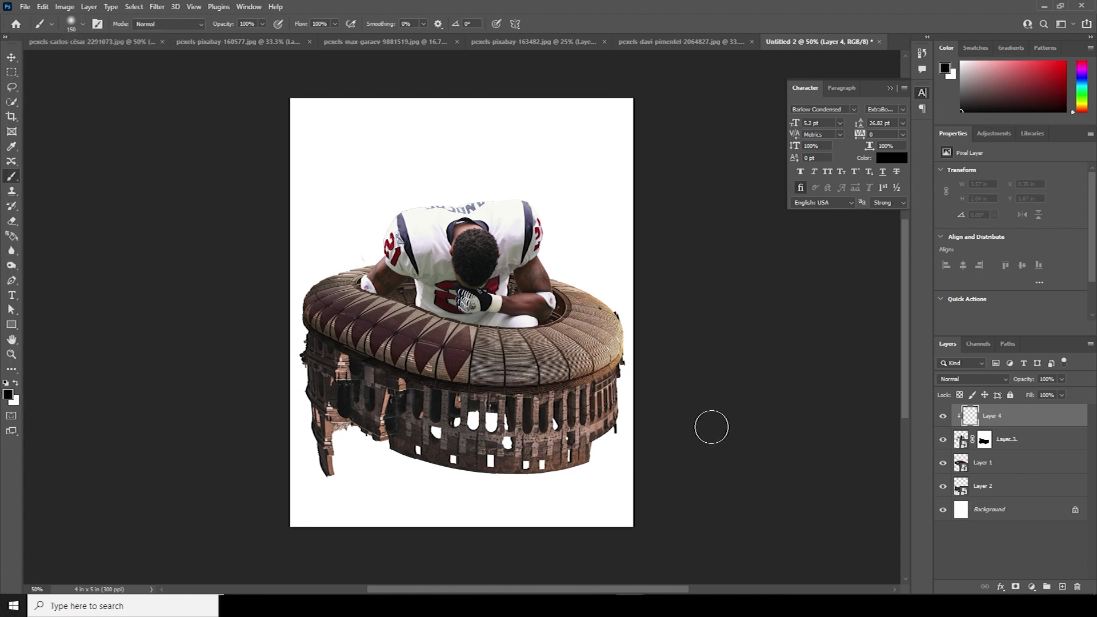
Step: Paint a soft black shadow on the clipped layer where the player's lower body meets the stadium's front rim
key("bracketright")
key("bracketright")
key("bracketright")
key("bracketright")
key("bracketright")
left_click(418, 346)
mouse_move(440, 360)
left_mouse_down()
mouse_move(593, 359)
mouse_move(480, 370)
left_mouse_up()
left_click(480, 370)
key("bracketleft")
key("bracketleft")
key("bracketleft")
key("bracketleft")
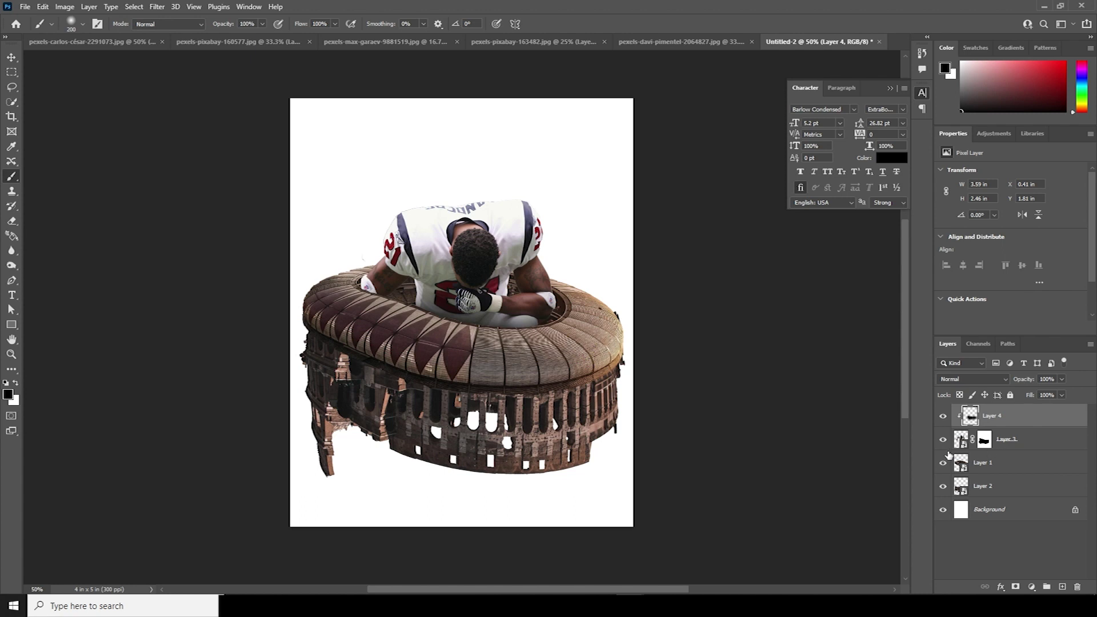
Step: Add a Solid Color fill layer in dark blue-grey #191d21 directly above the background
left_click(962, 442)
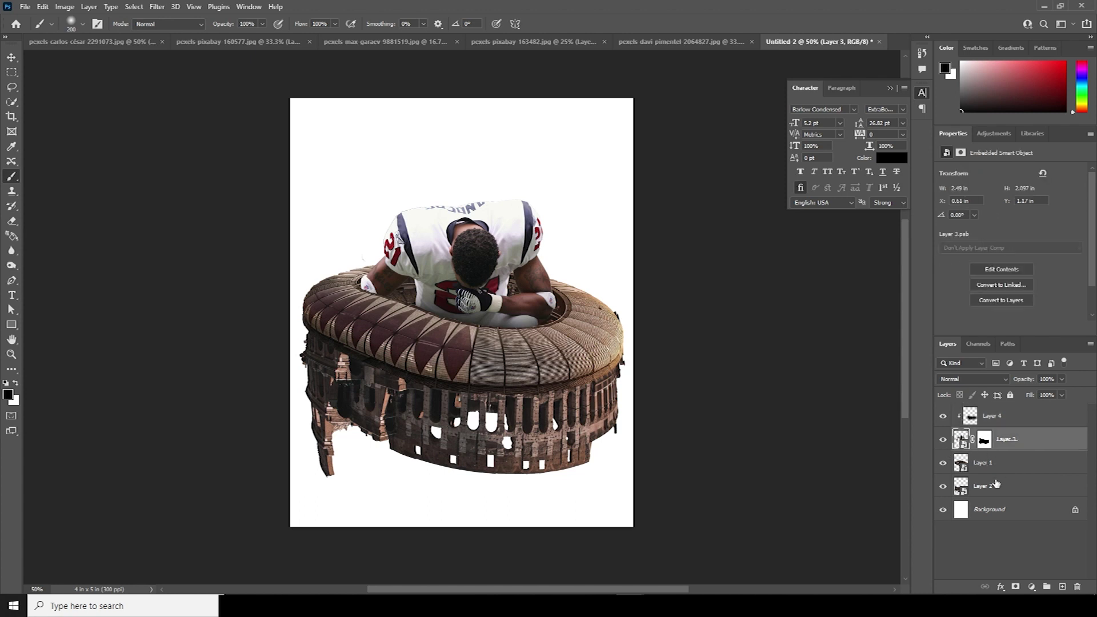
left_click(971, 493)
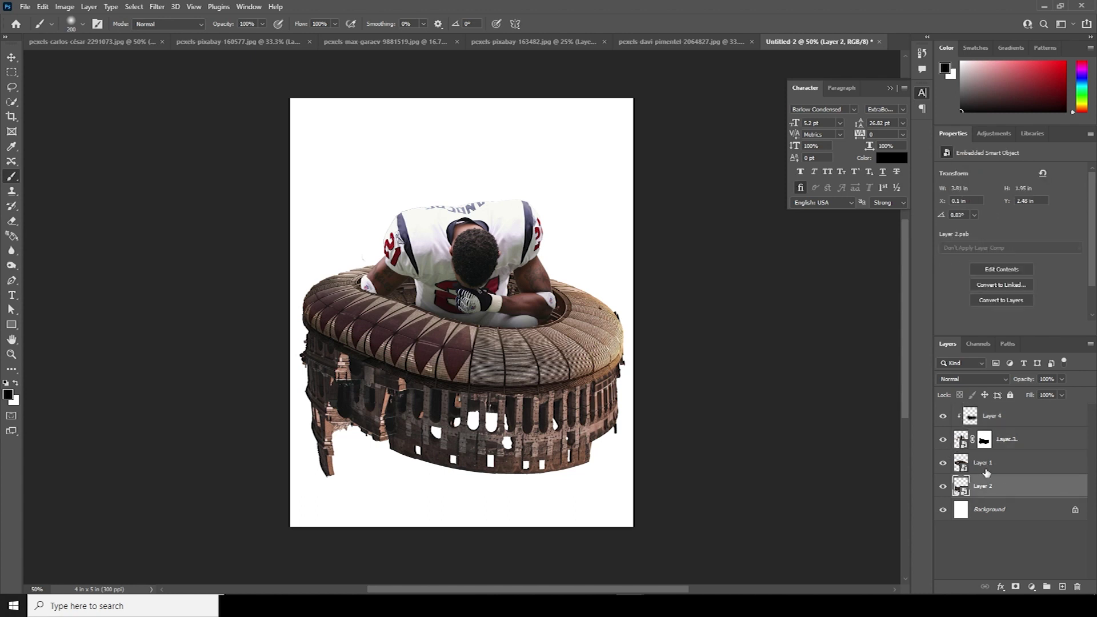
left_click(990, 420)
left_click(965, 518)
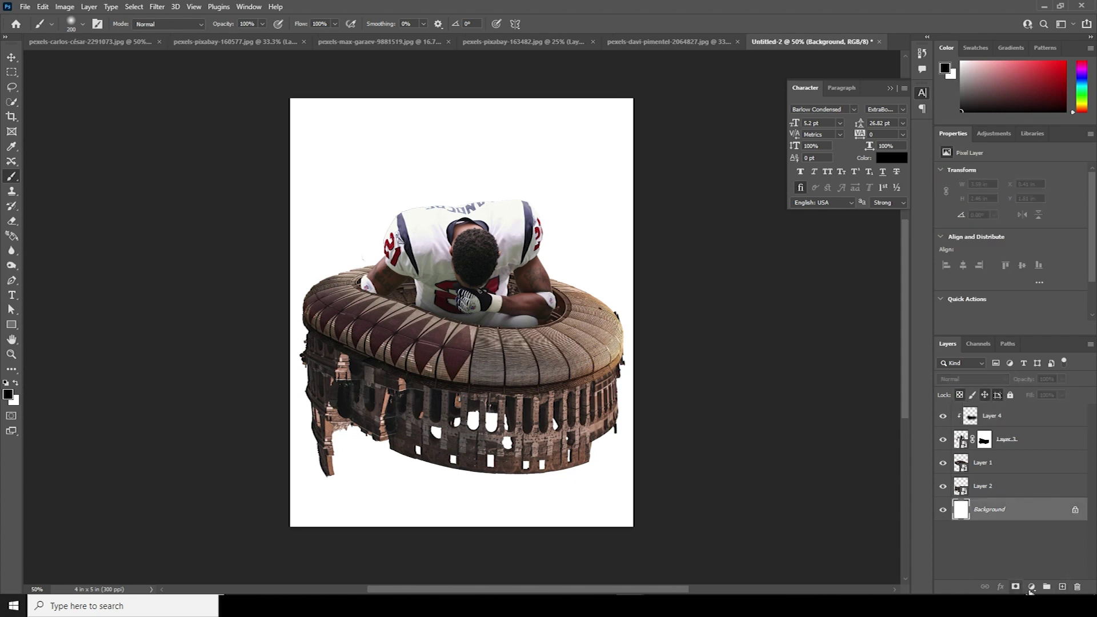
left_click(1031, 587)
left_click(1005, 386)
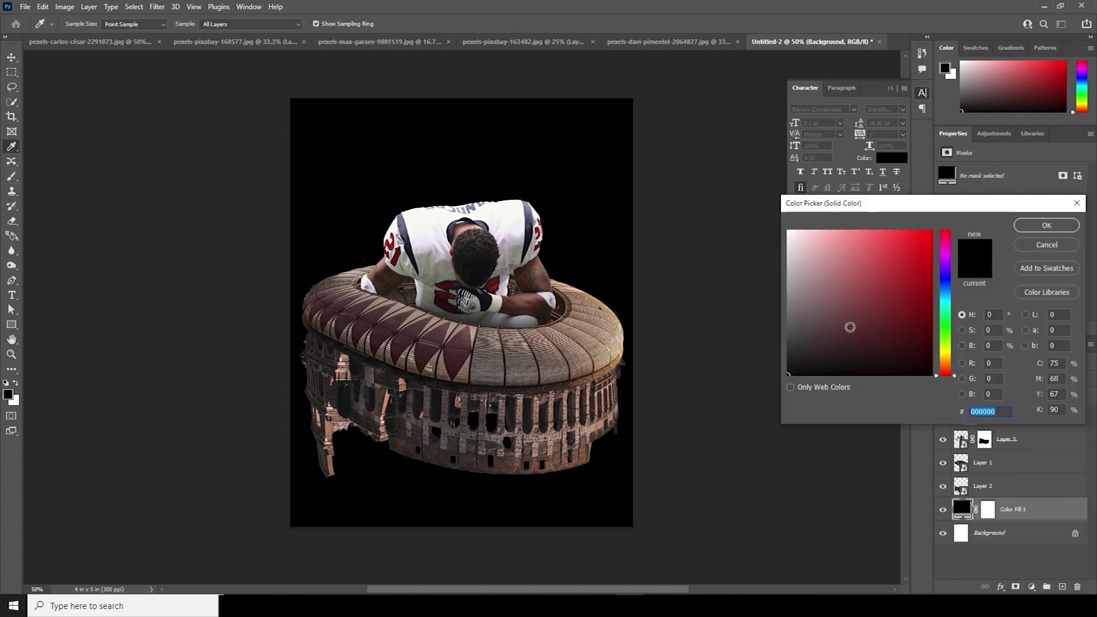
left_click_drag(943, 321, 945, 292)
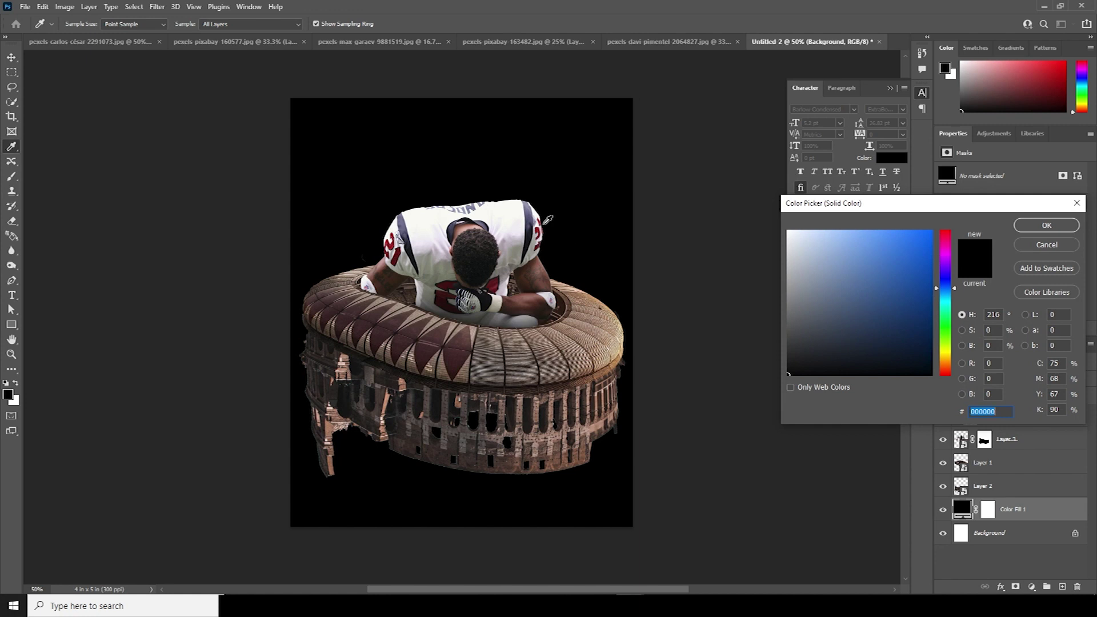
mouse_move(787, 374)
left_mouse_down()
mouse_move(798, 337)
mouse_move(821, 357)
left_mouse_up()
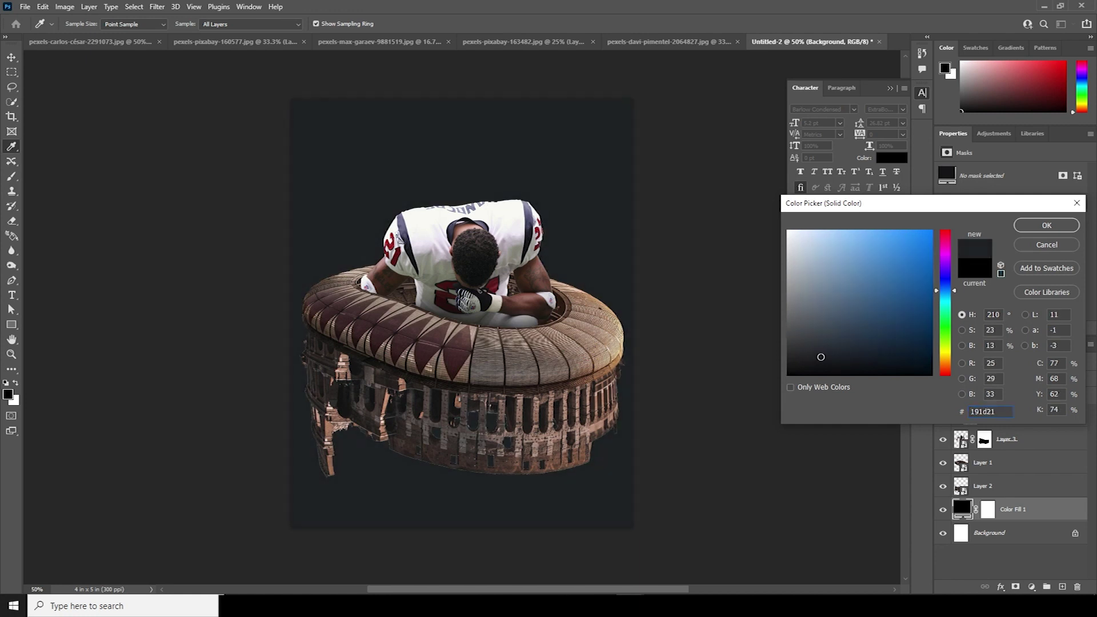
left_click(1045, 225)
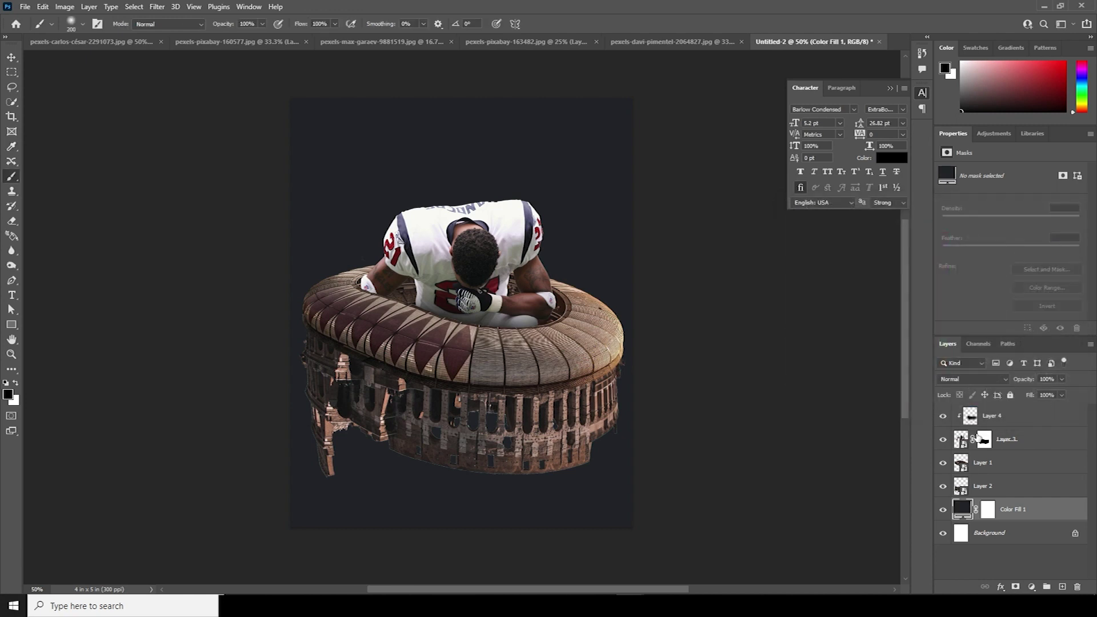
Step: Add a new layer at the top of the stack and choose the Clouds563 brush from the Clouds-by-Mila set
left_click(974, 417)
left_click(1062, 588)
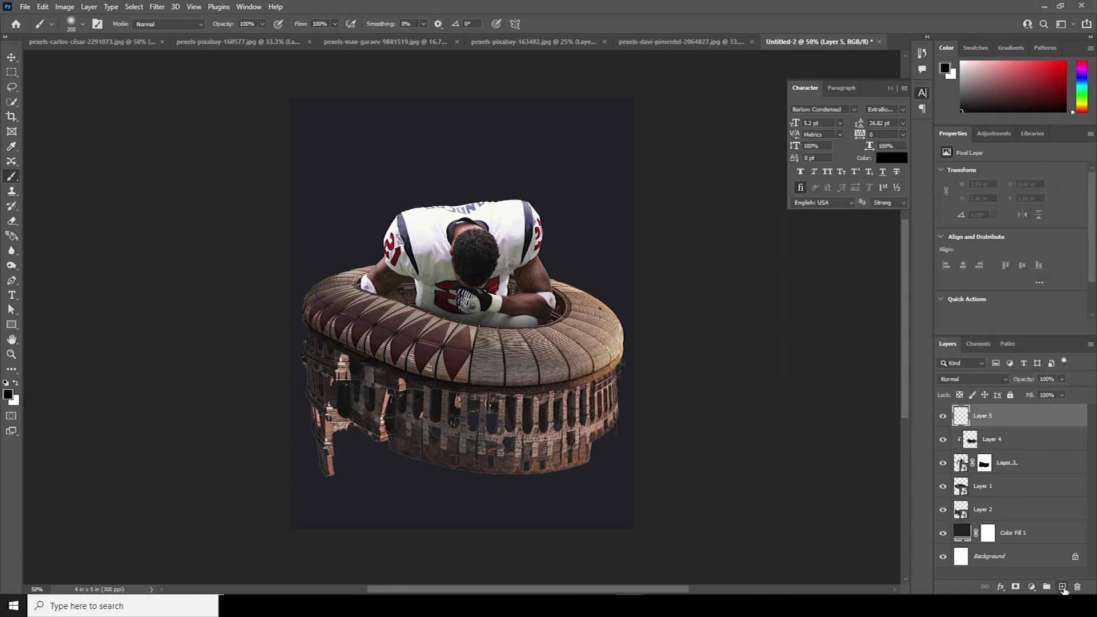
left_click(82, 25)
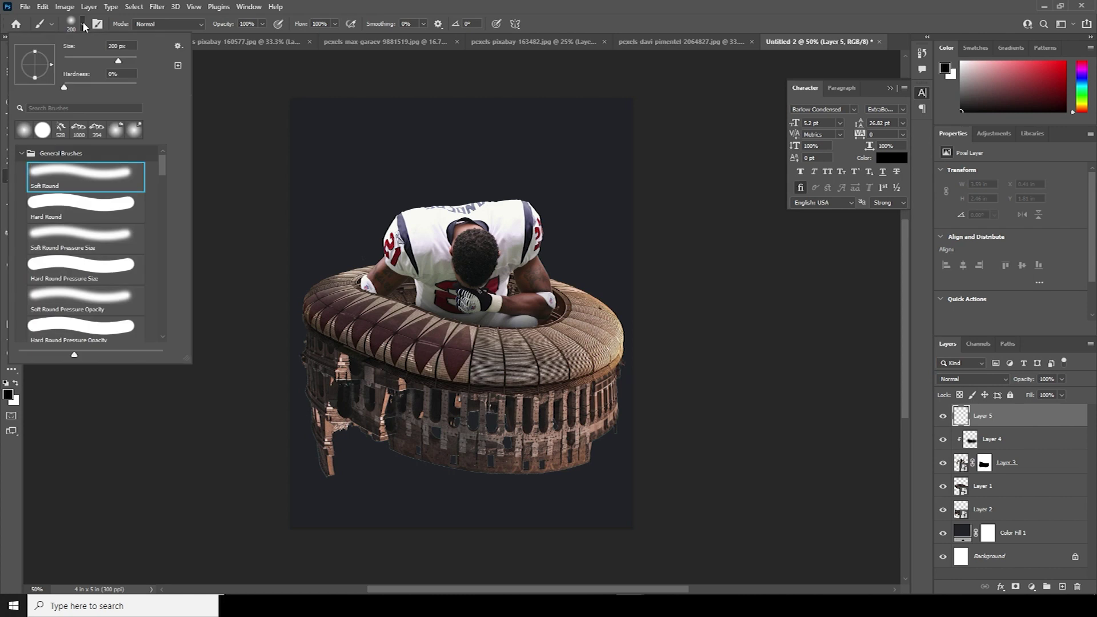
mouse_move(160, 160)
left_mouse_down()
mouse_move(167, 267)
mouse_move(165, 245)
left_mouse_up()
left_click(90, 214)
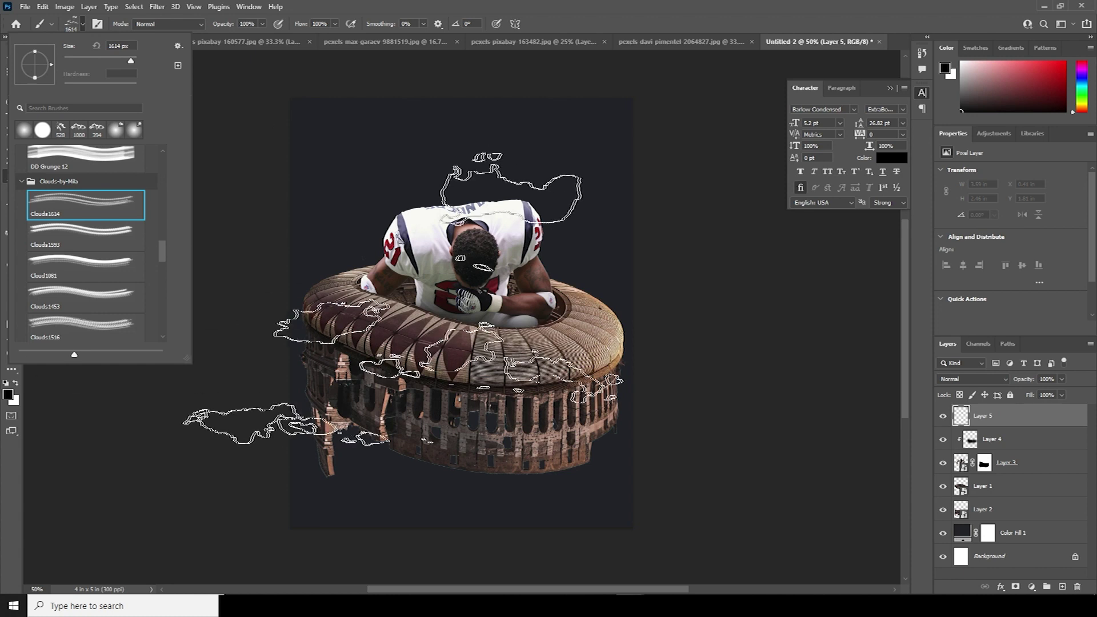
left_click(76, 239)
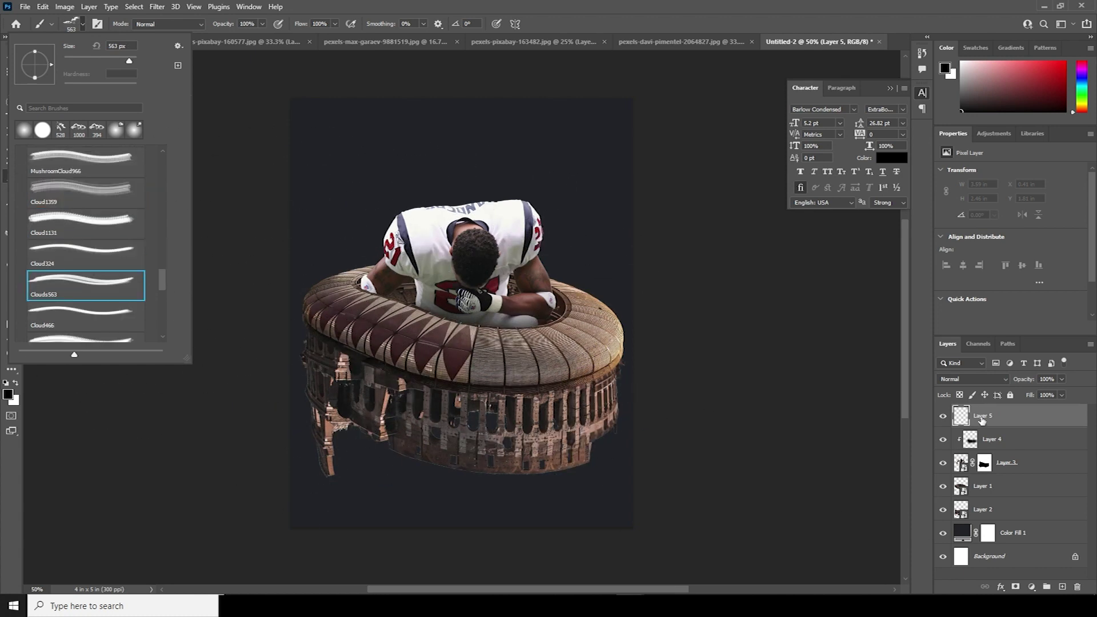
left_click(979, 419)
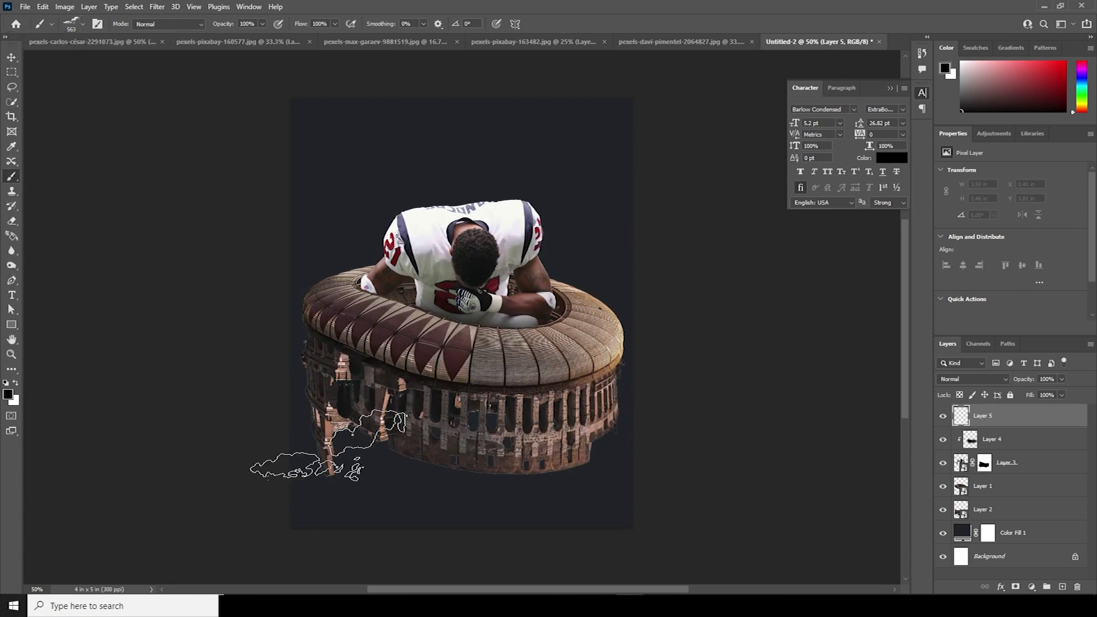
Step: Set the foreground colour to the off-white #ebe5e5
left_click(15, 382)
left_click(8, 394)
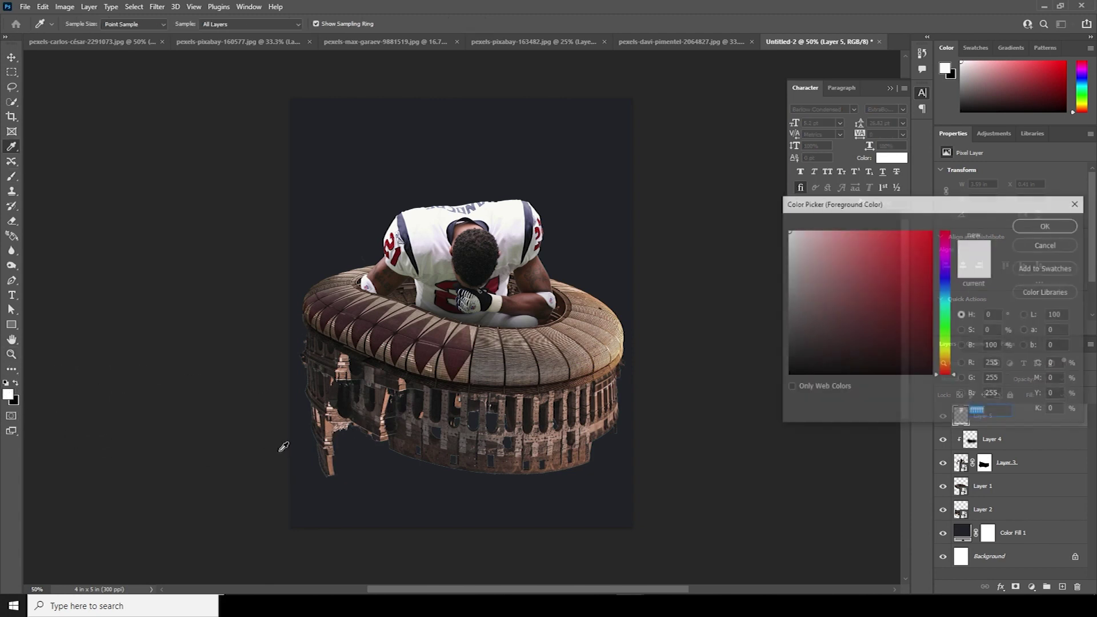
left_click(791, 242)
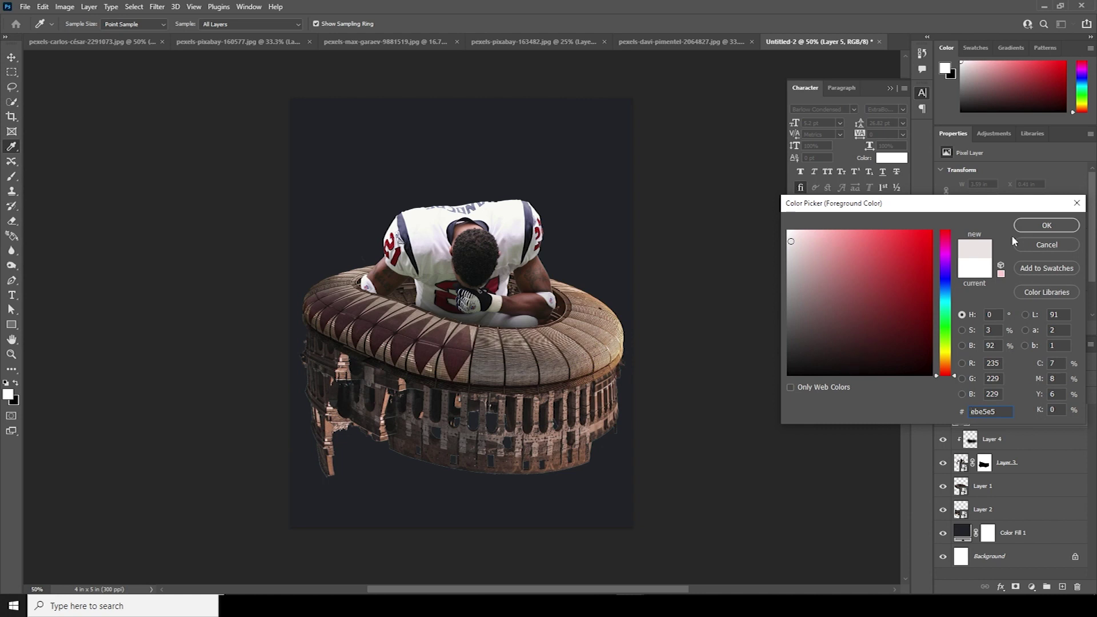
left_click(1028, 225)
Step: Enlarge the cloud brush to 1700 px and stamp one cloud over the right side of the Colosseum
key("b")
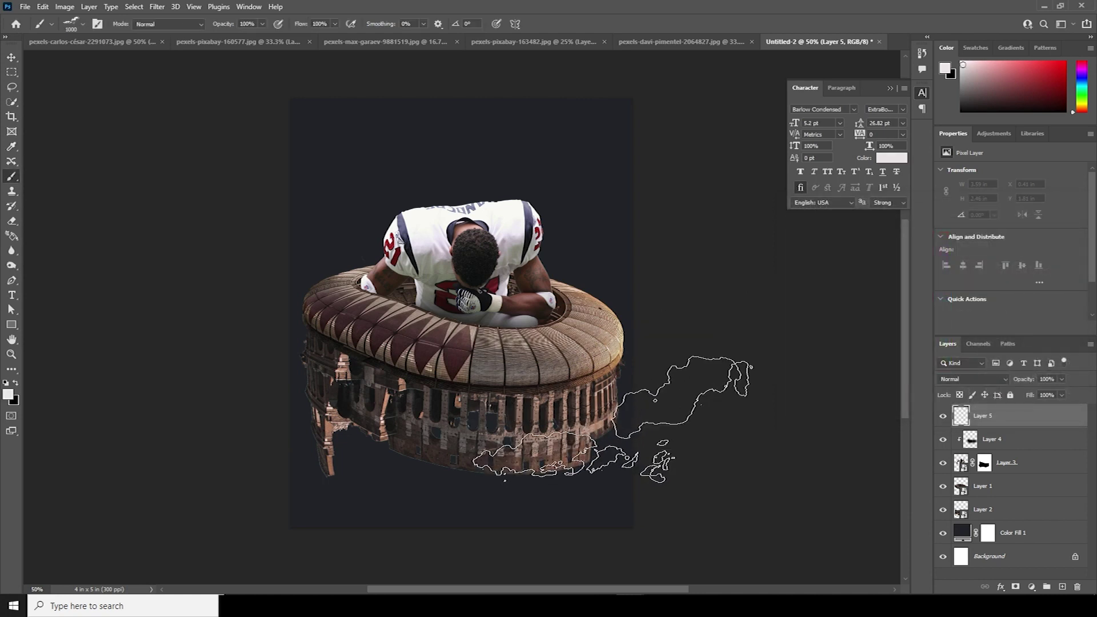
key("bracketright")
key("bracketright")
key("bracketright")
key("bracketright")
key("bracketright")
key("bracketright")
key("bracketright")
left_click(674, 351)
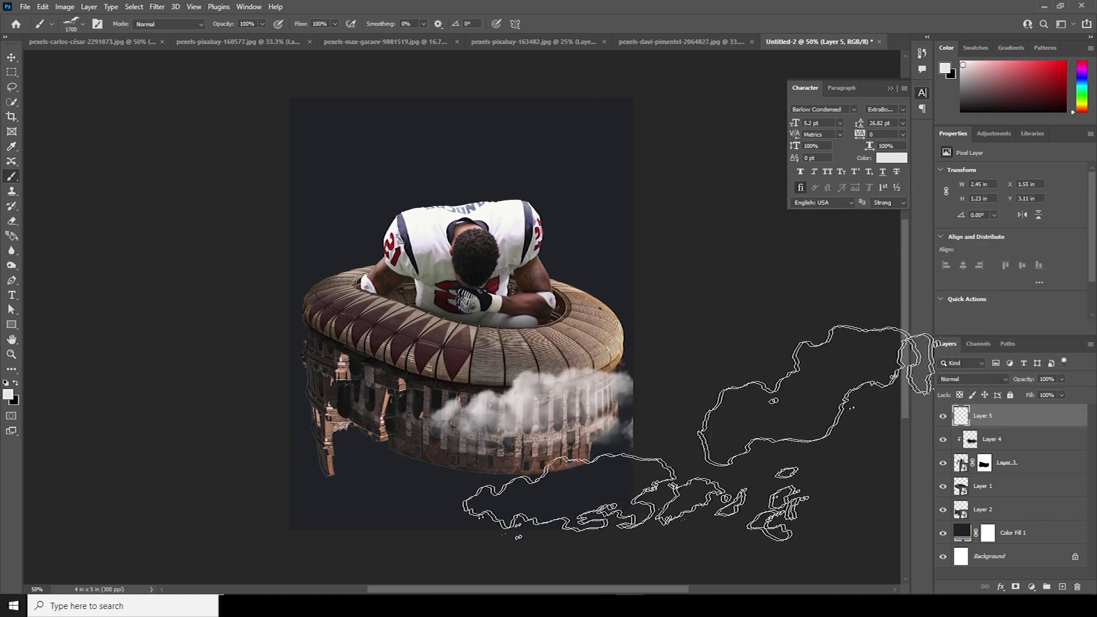
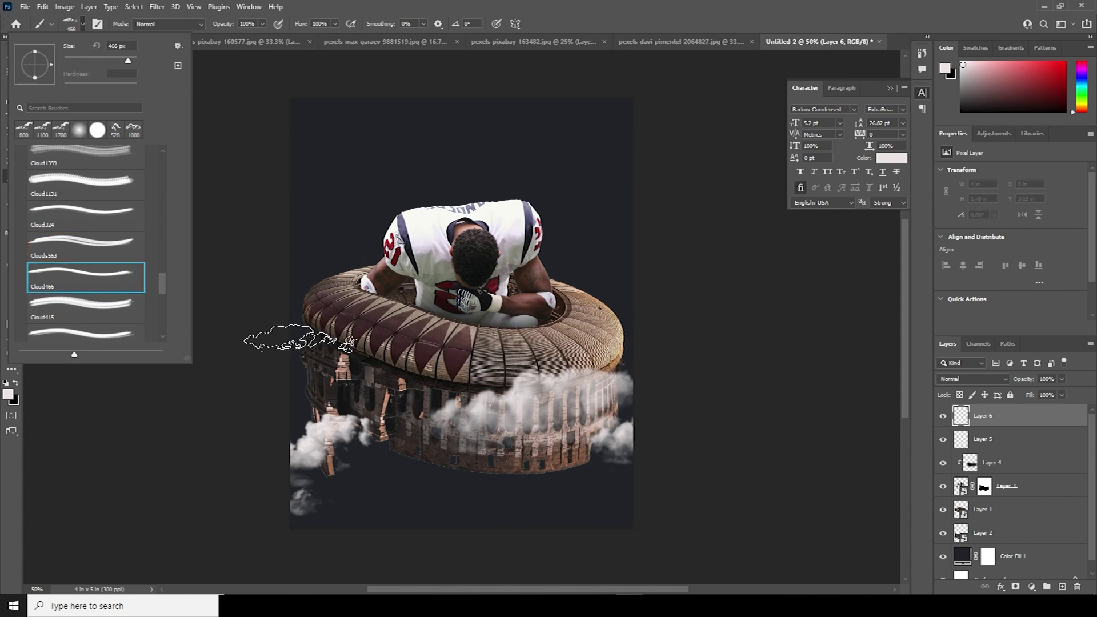
Step: Stamp Cloud466 clouds across the lower Colosseum on Layer 6 and undo the last stamp
left_click(988, 421)
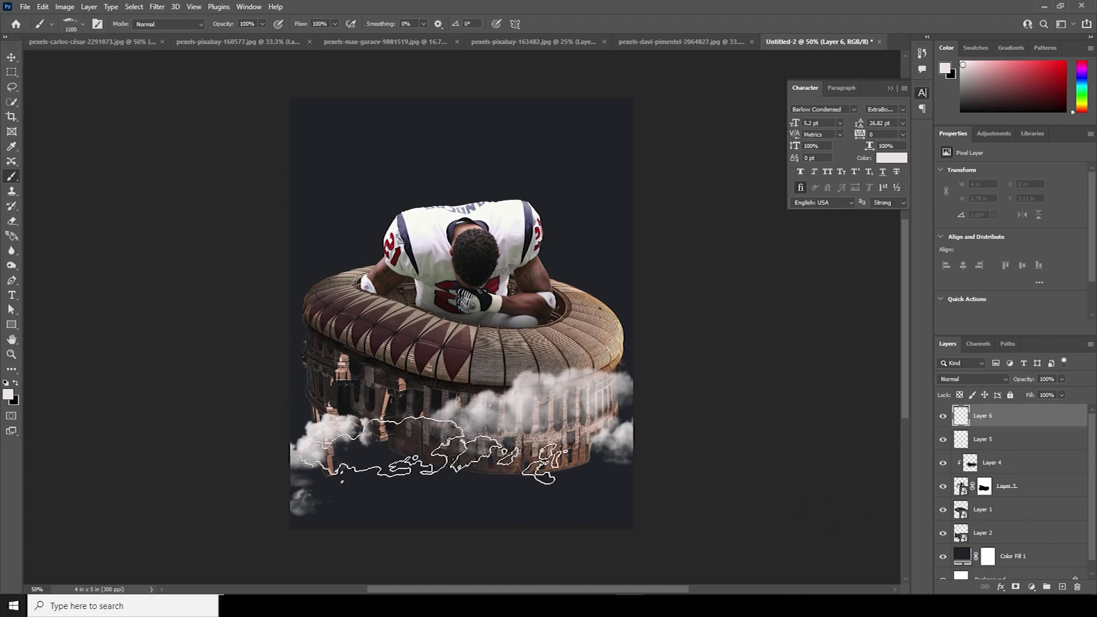
left_click(440, 451)
left_click(574, 460)
key("[")
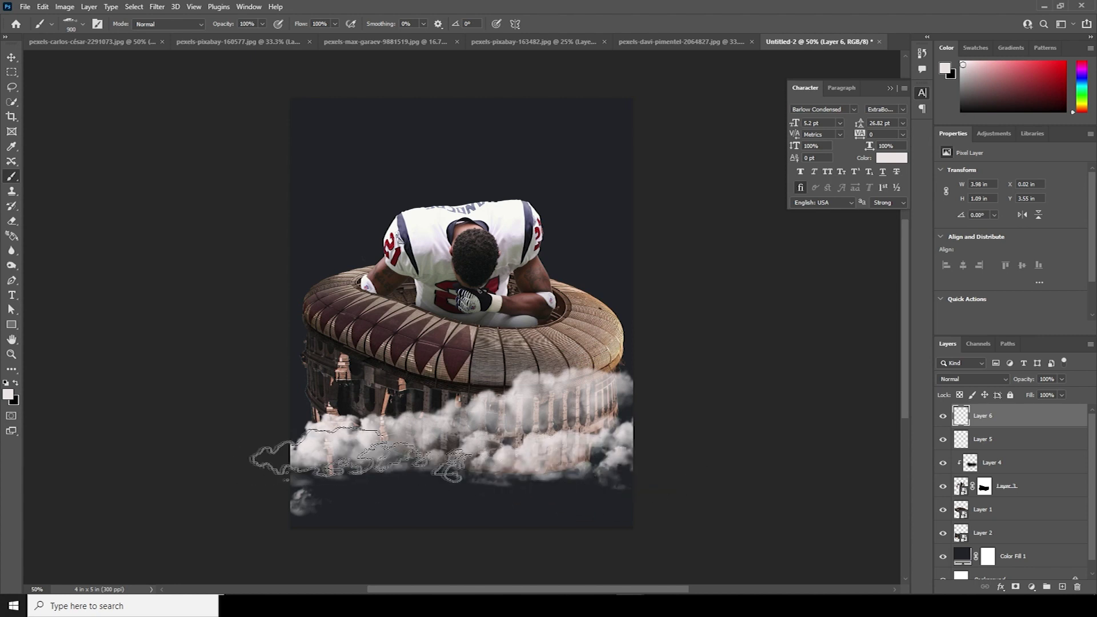
key("ctrl+z")
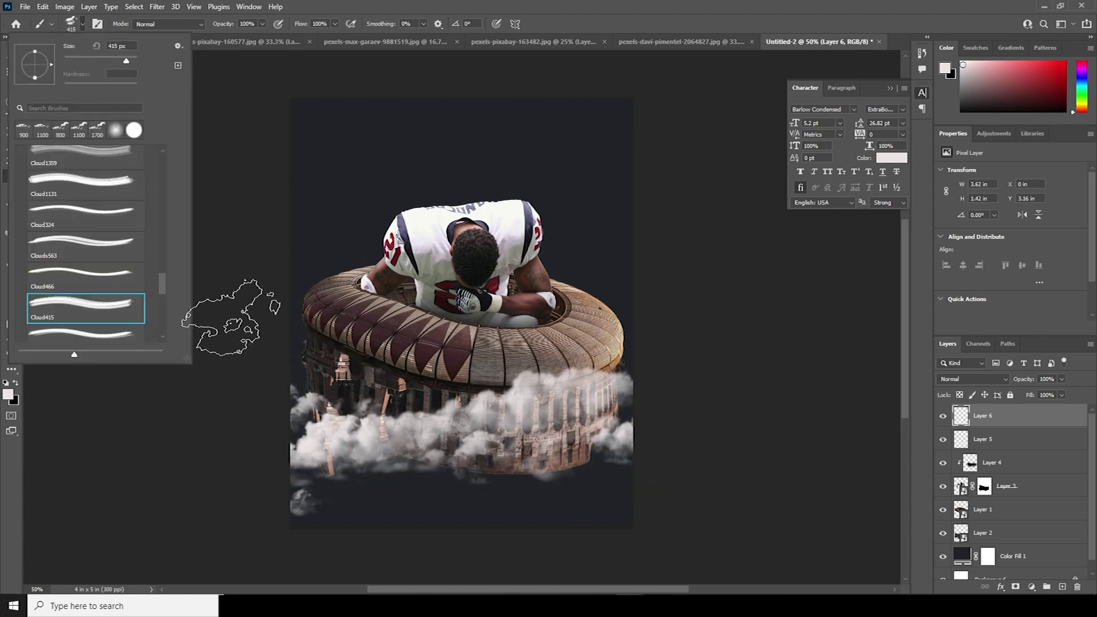
Step: Add a new layer and stamp Cloud415 clouds in varied sizes over the Colosseum and both sides of the stadium roof
left_click(1062, 586)
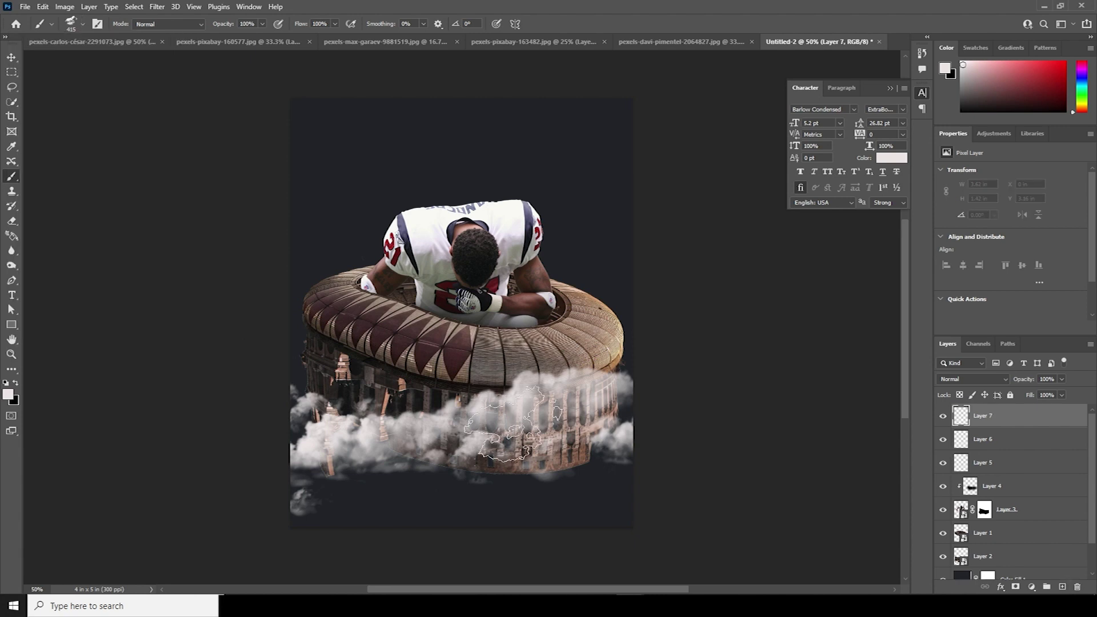
left_click(441, 394)
left_click(630, 356)
key("]")
key("]")
key("]")
key("]")
key("]")
key("]")
key("]")
left_click(297, 354)
left_click(309, 428)
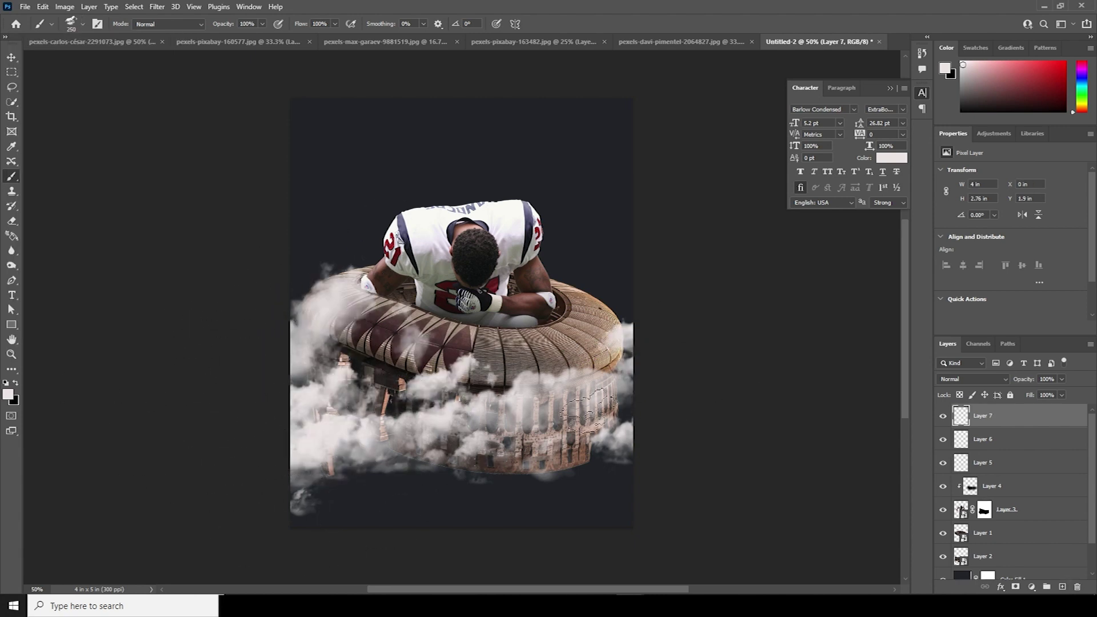
left_click(656, 428)
Step: Add a new layer directly above the colour fill and stamp Cloud415 clouds behind the player and stadium
scroll(1006, 503, "down", 2)
left_click(1012, 543)
left_click(1062, 586)
key("[")
key("[")
key("[")
key("[")
left_click(547, 289)
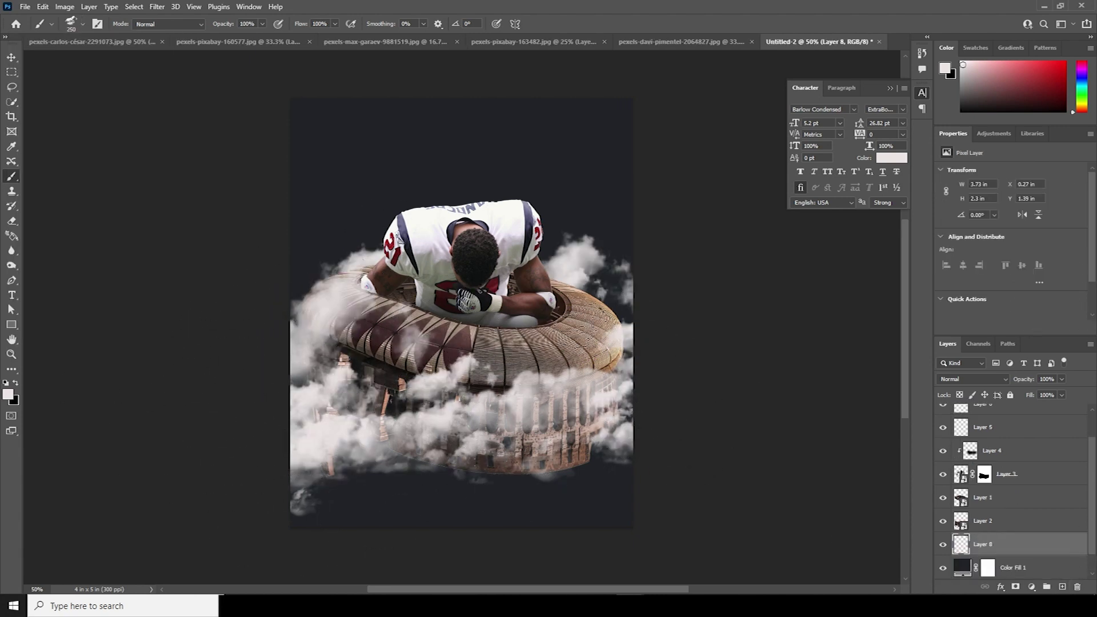
Step: Add a new layer at the top of the stack and stamp a different cloud over the stadium's right rim
key("ctrl+shift+alt+n")
key("ctrl+shift+bracketright")
key("bracketright")
key("bracketright")
key("bracketright")
left_click(72, 24)
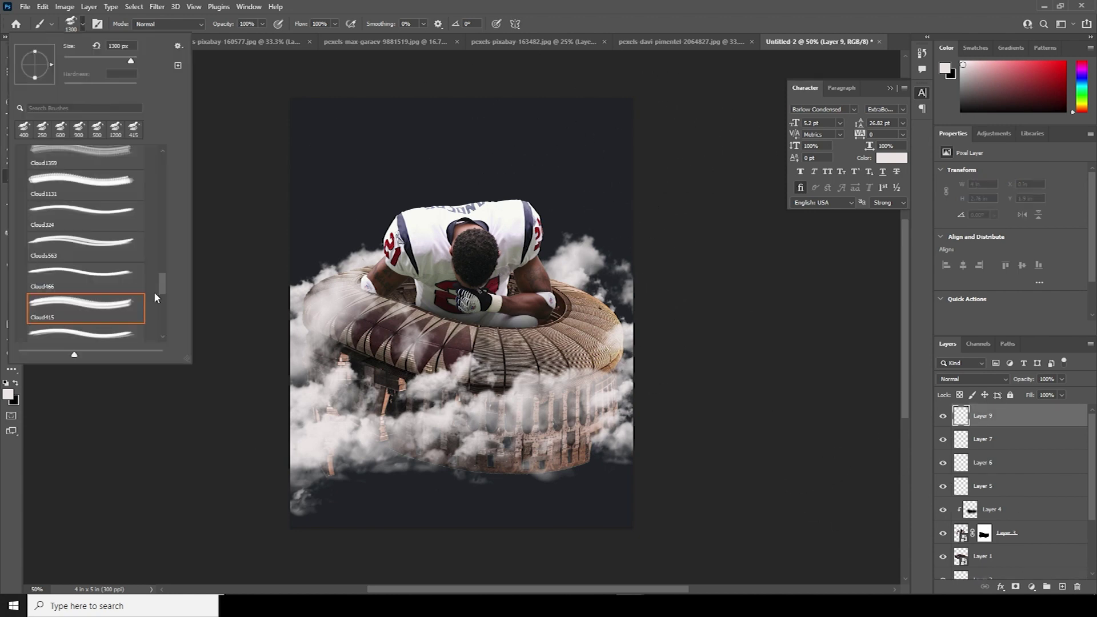
left_click(109, 286)
key("Return")
left_click(743, 404)
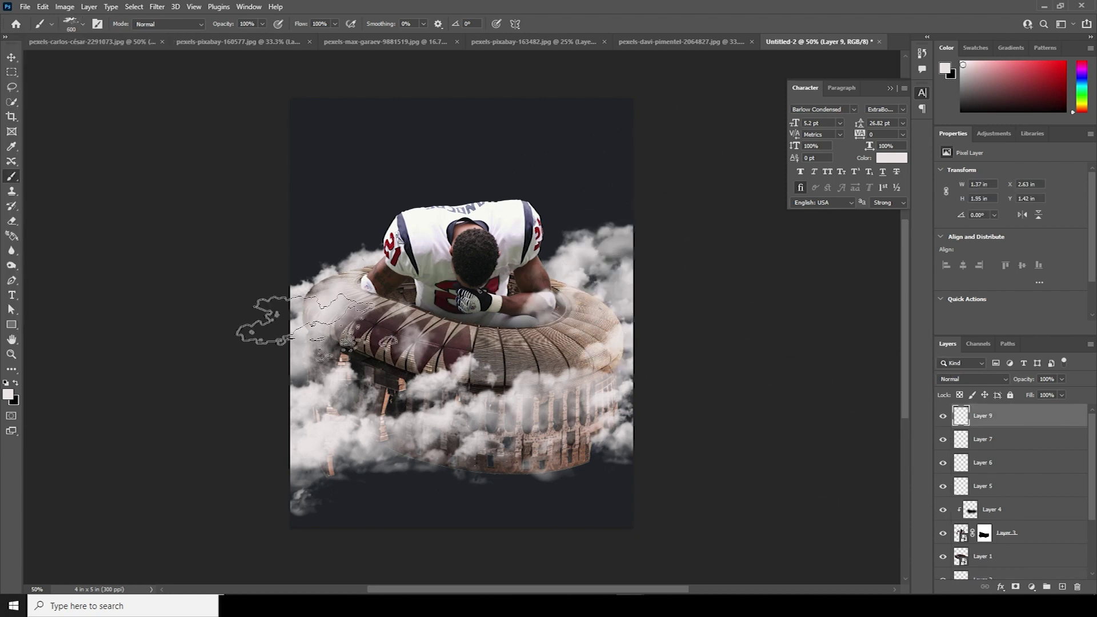
Step: Resize the cloud brush and stamp a cloud over the left side of the stadium roof
key("bracketleft")
key("bracketleft")
key("bracketleft")
left_click(327, 353)
left_click(496, 489)
key("ctrl+z")
left_click(441, 525)
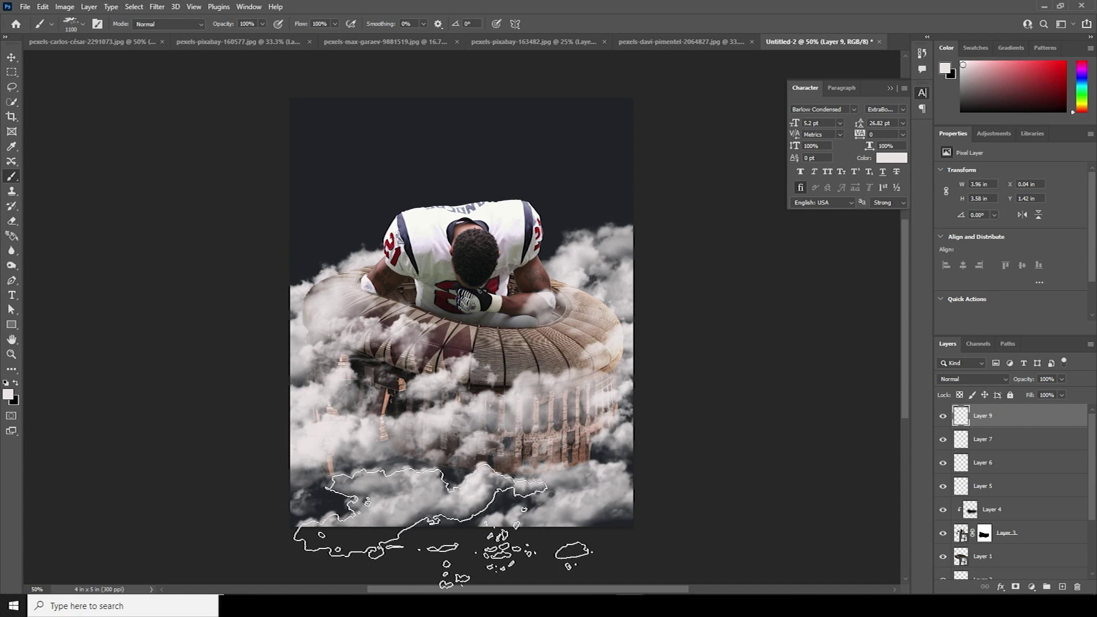
key("ctrl+z")
key("ctrl+z")
Step: Add another new layer on top and undo a test cloud stamp near the canvas's lower right corner
left_click(1061, 586)
left_click(600, 514)
key("ctrl+z")
Step: Try several other cloud brush presets for stamping clouds along the canvas's lower edge
left_click(81, 23)
left_click(125, 316)
scroll(125, 245, "down", 3)
left_click(126, 240)
scroll(125, 240, "down", 3)
double_click(125, 240)
left_click(81, 23)
scroll(163, 311, "down", 2)
double_click(126, 275)
Step: Choose a 4000 px DD Grunge brush and add a new layer directly above the colour fill
left_click(81, 23)
scroll(103, 269, "down", 3)
scroll(103, 269, "up", 10)
left_click(85, 221)
left_click_drag(161, 208, 188, 294)
scroll(181, 320, "down", 3)
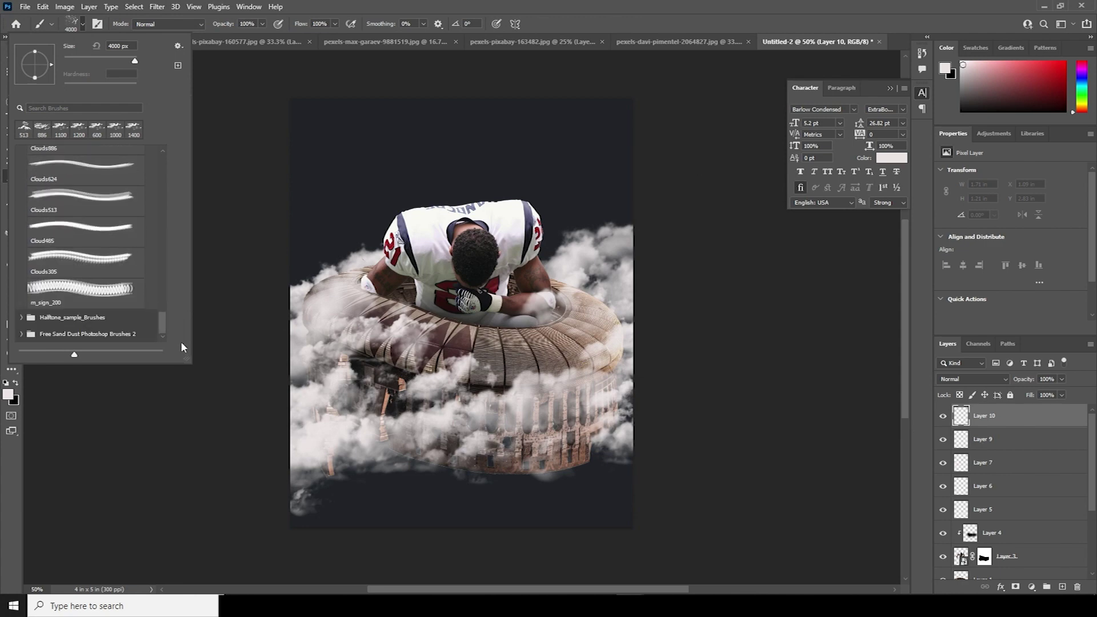
left_click_drag(1093, 497, 1086, 576)
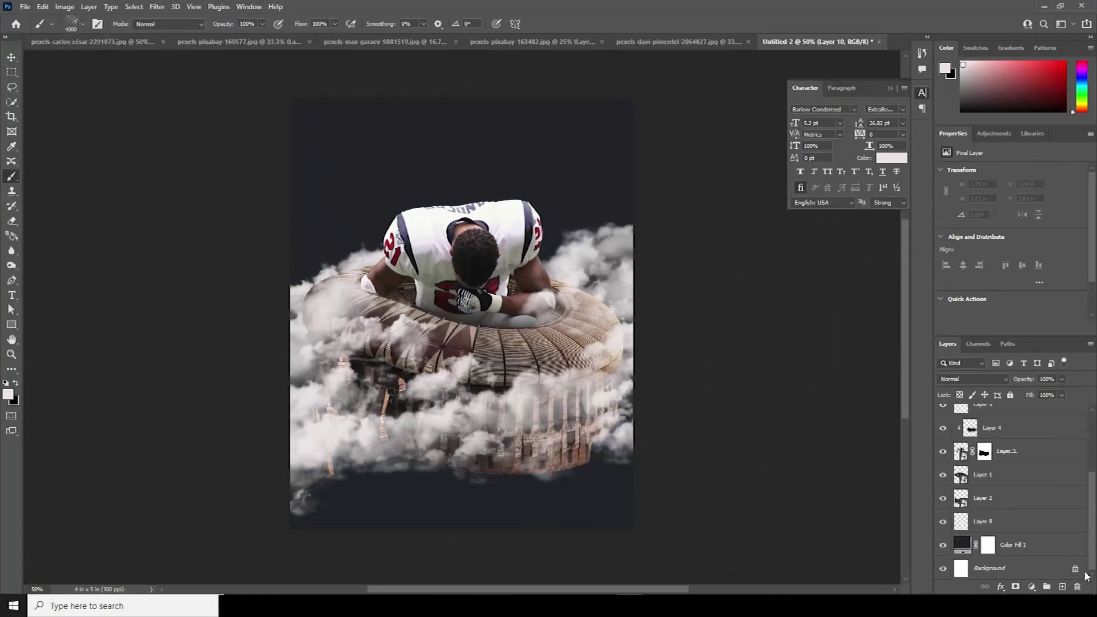
left_click(971, 547)
left_click(1062, 587)
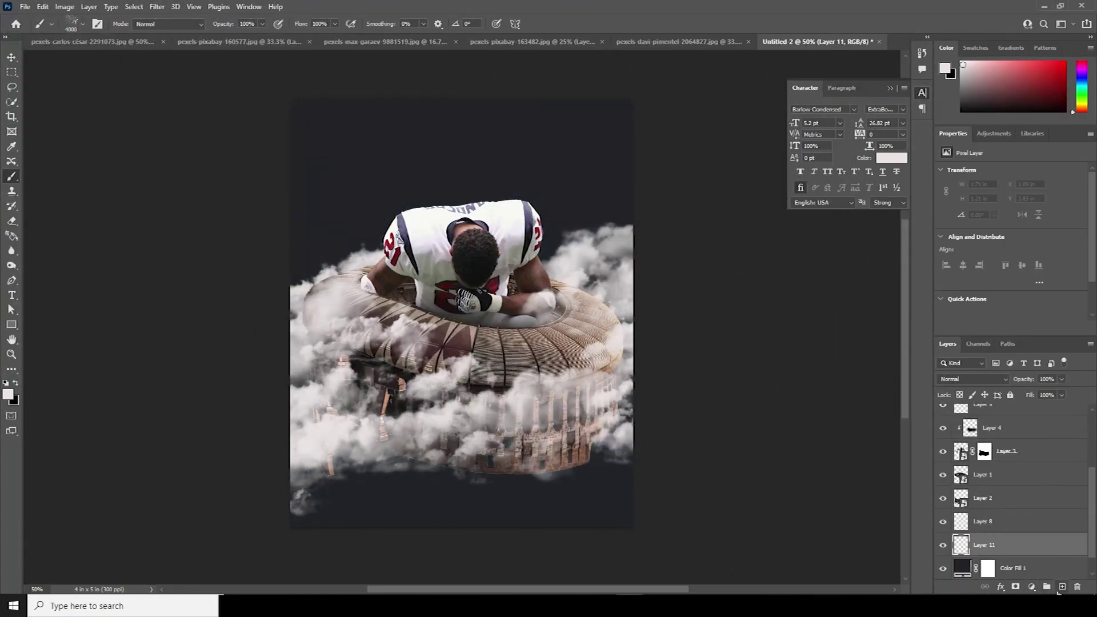
Step: Test the DD Grunge brushes on the new layer and texture the dark background with fine white specks using DD Grunge 5
left_click(83, 25)
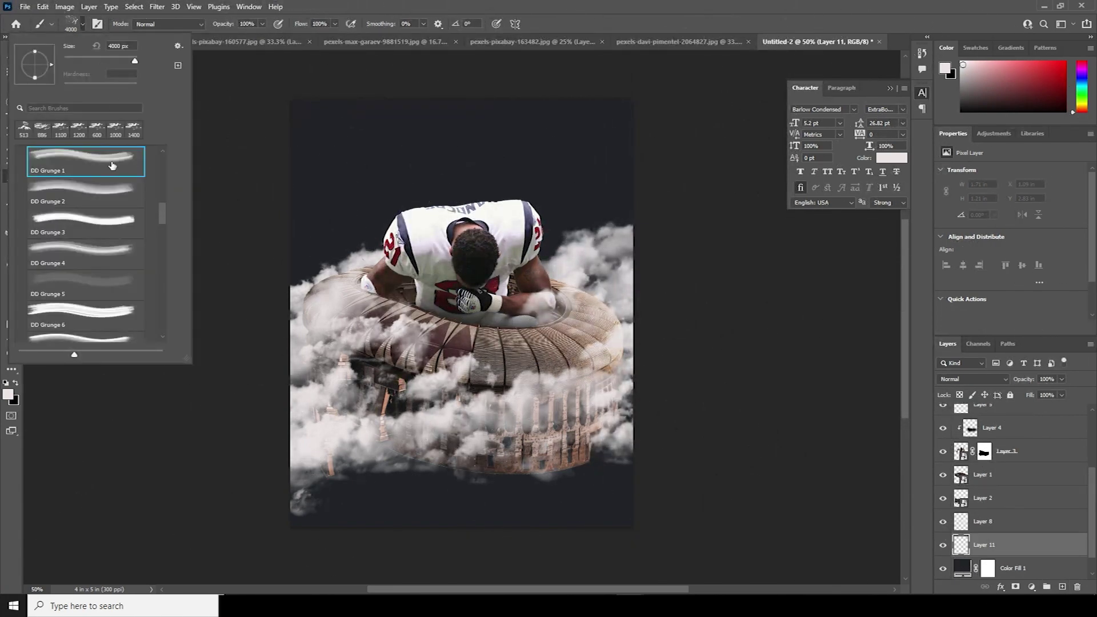
left_click(503, 217)
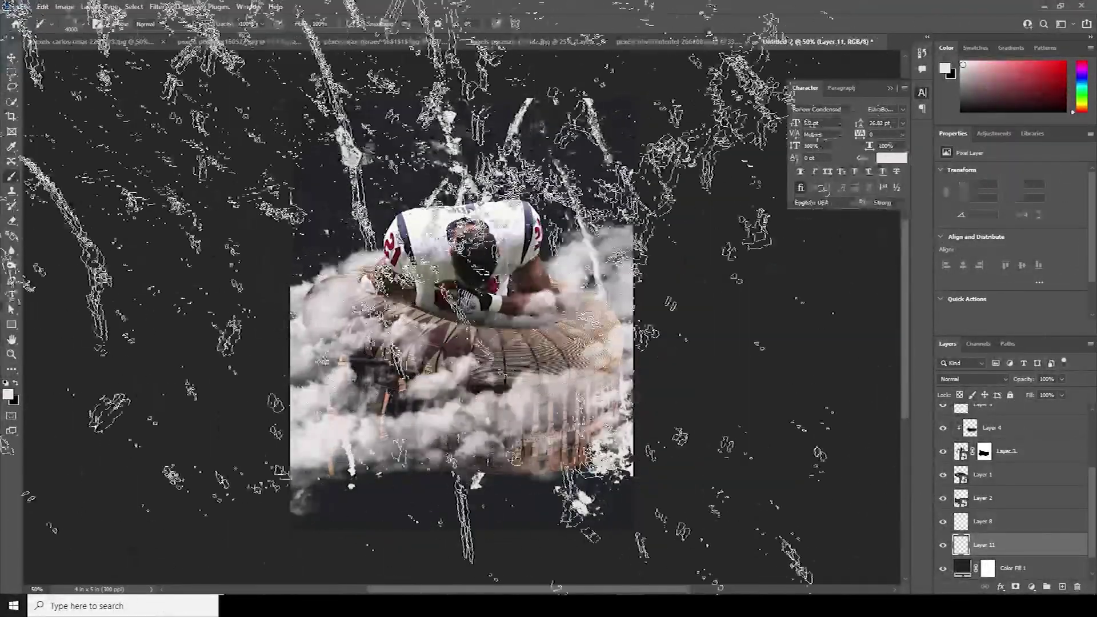
left_click(83, 25)
left_click(115, 187)
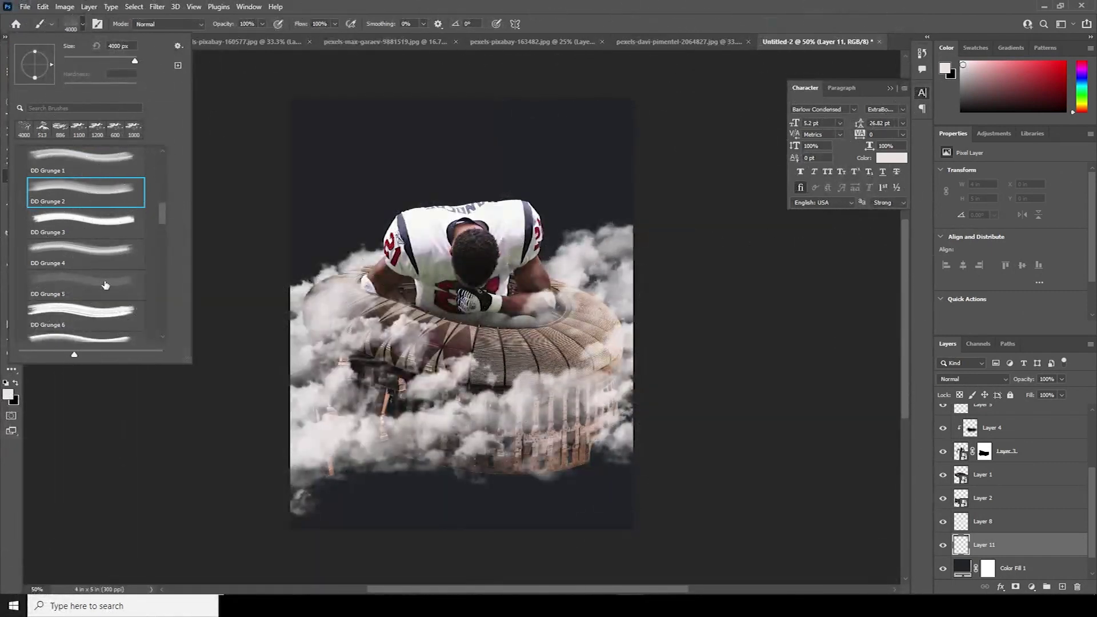
left_click(106, 284)
key("Return")
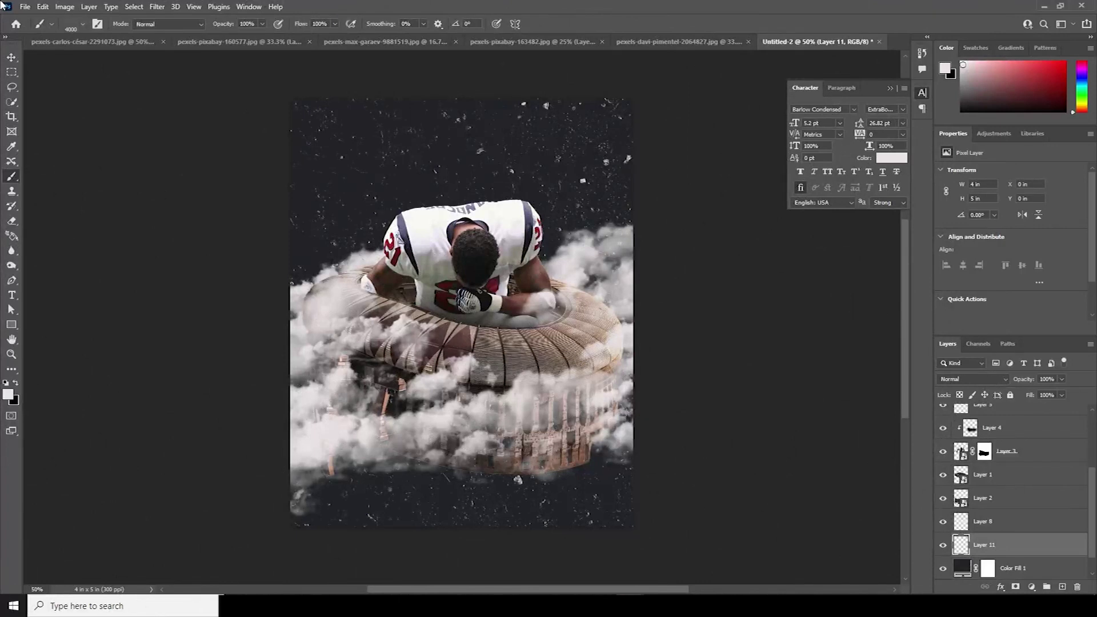
Step: Group the player, stadium and Colosseum layers, Layer 2 through Layer 4, and name the group image holder
left_click(11, 57)
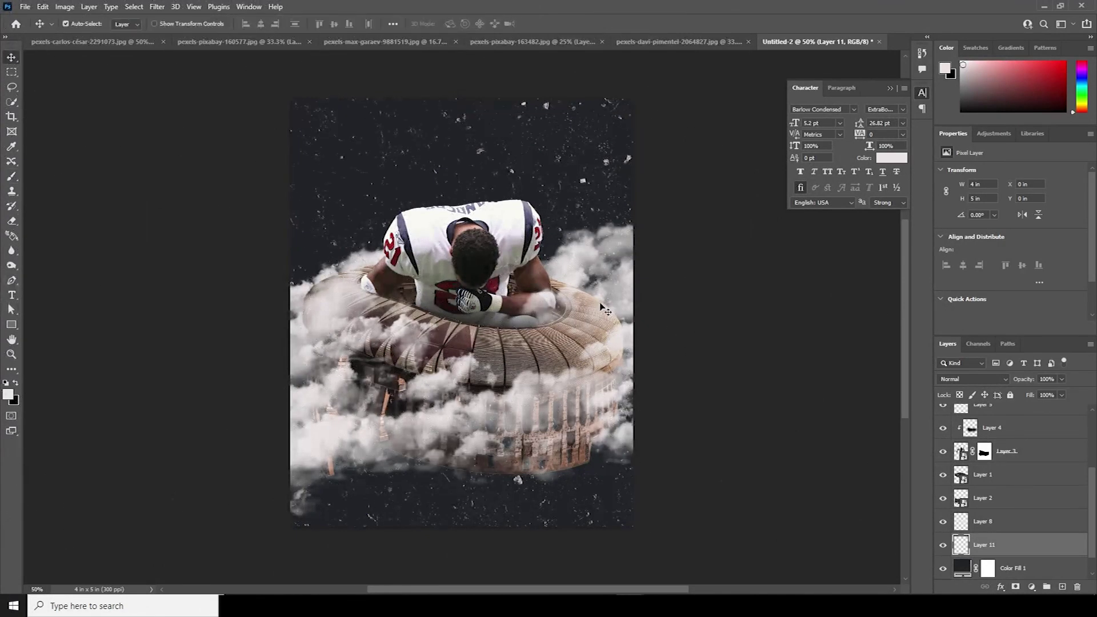
left_click(970, 505)
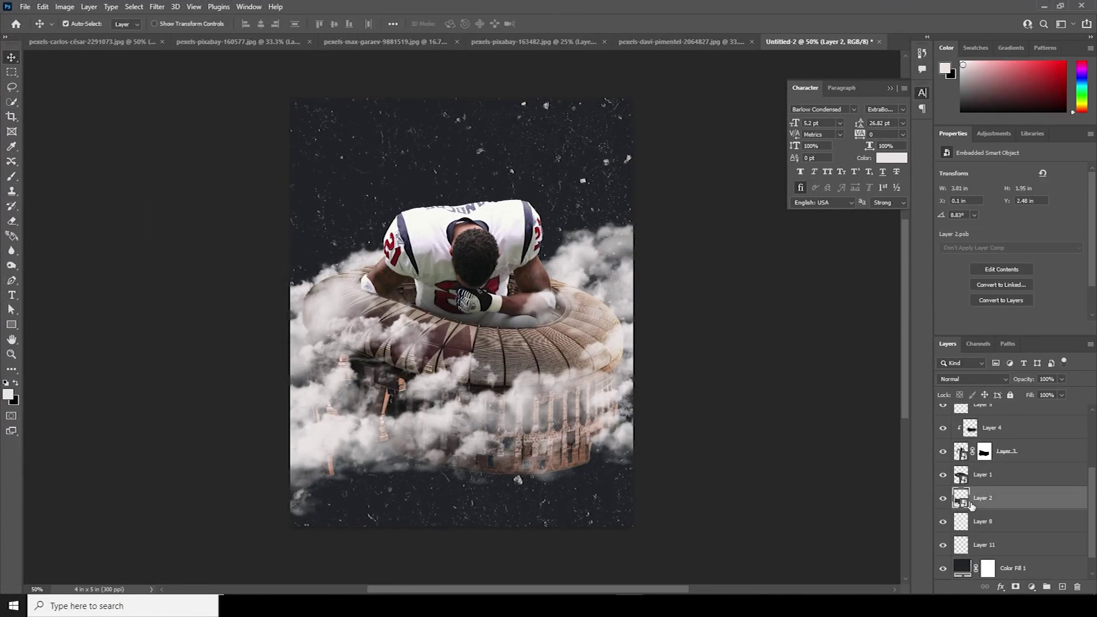
left_click(974, 429, "shift")
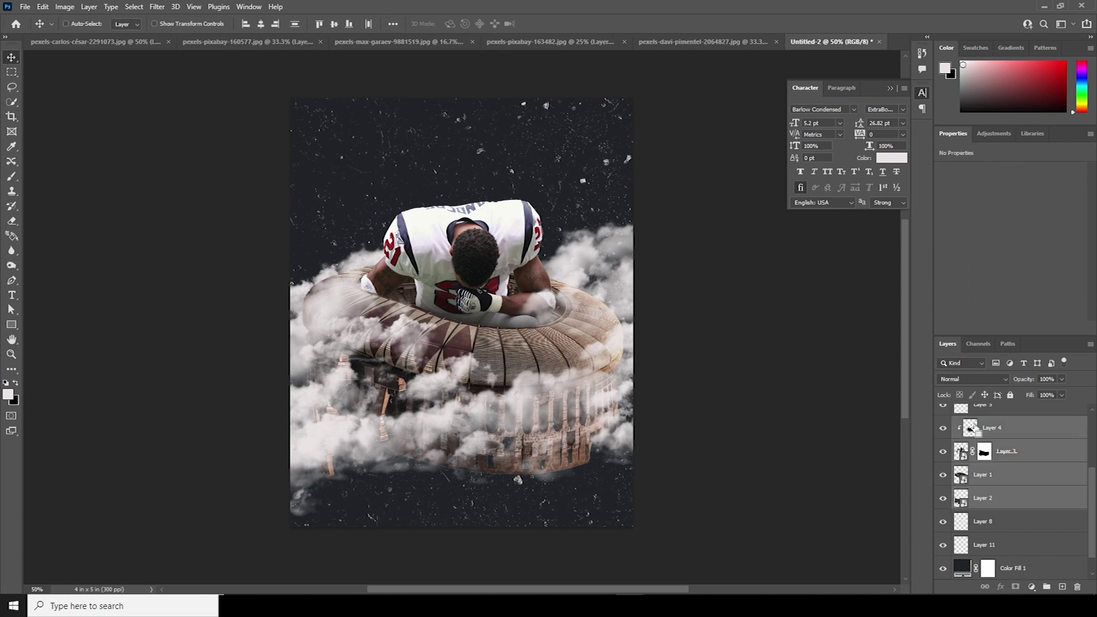
key("ctrl+g")
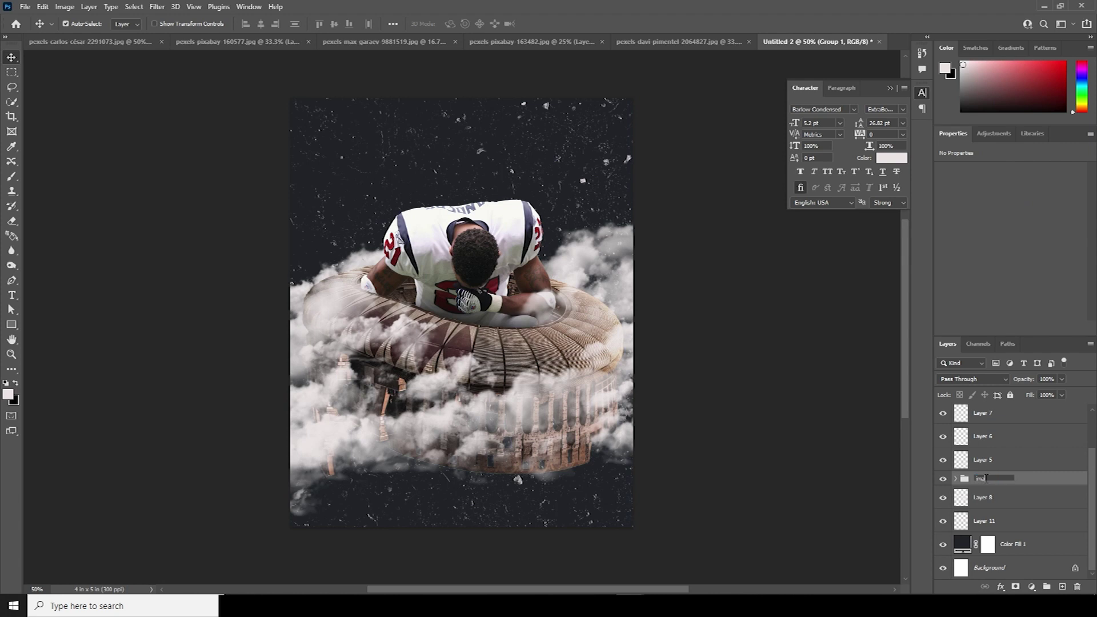
key("Return")
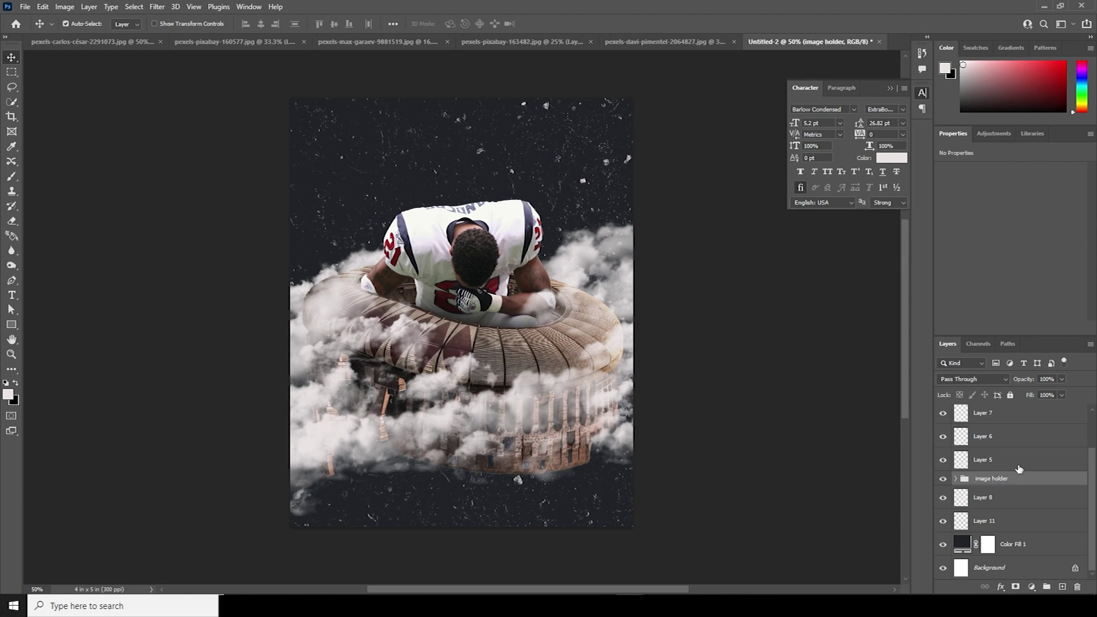
Step: Add a layer mask to the image holder group and fade the Colosseum's lower part with black Clouds1614 stamps
left_click(1016, 587)
key("b")
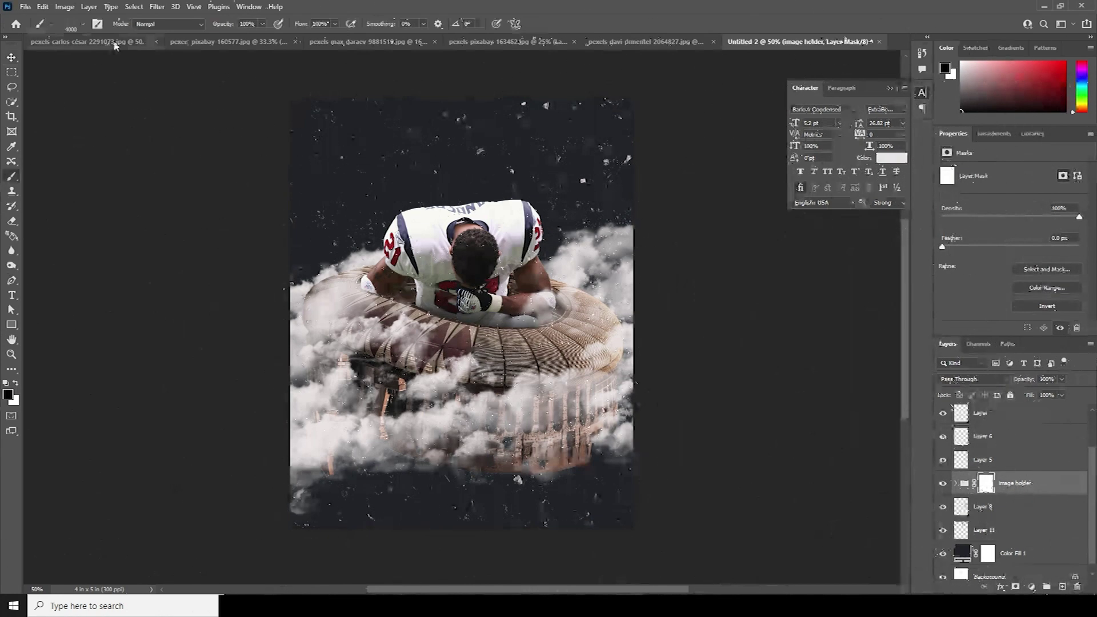
left_click(83, 24)
left_click_drag(160, 221, 169, 246)
left_click(137, 254)
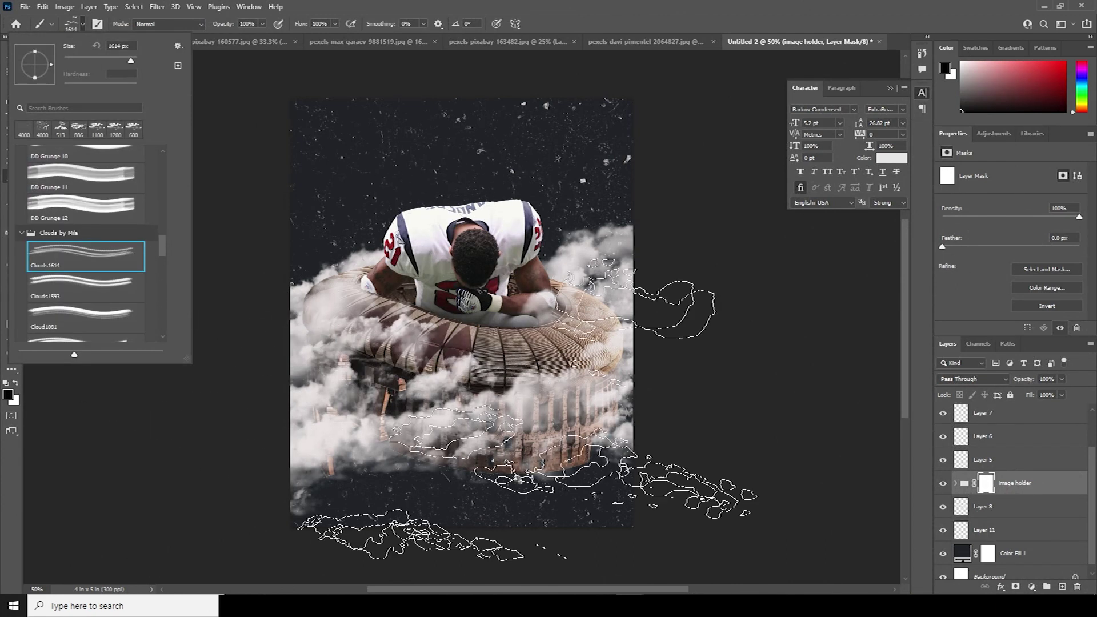
left_click(666, 449)
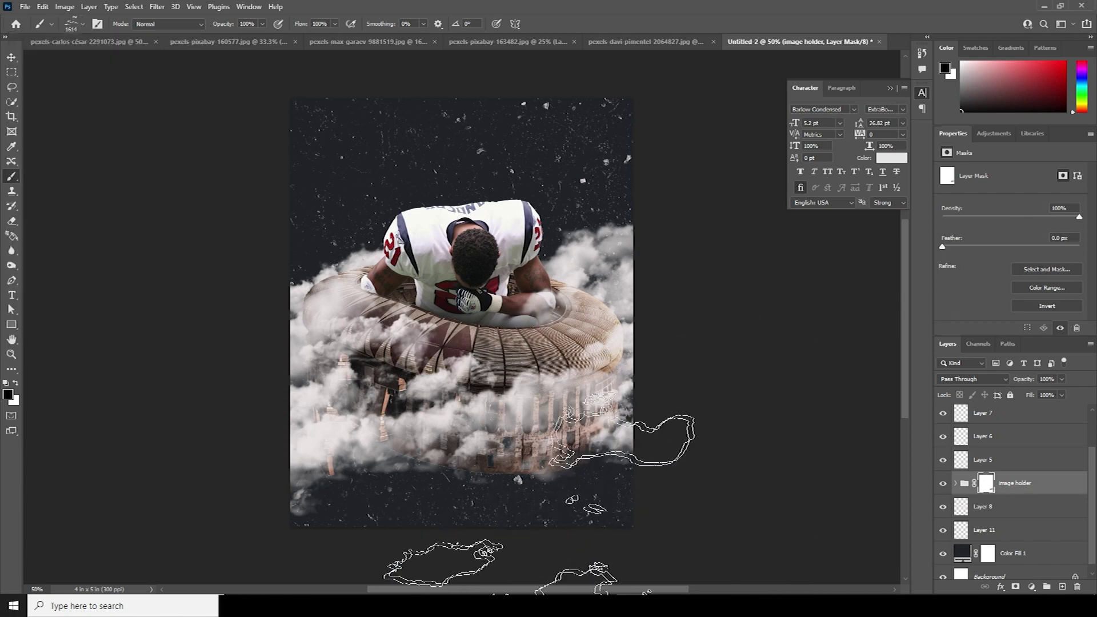
left_click_drag(392, 566, 443, 507)
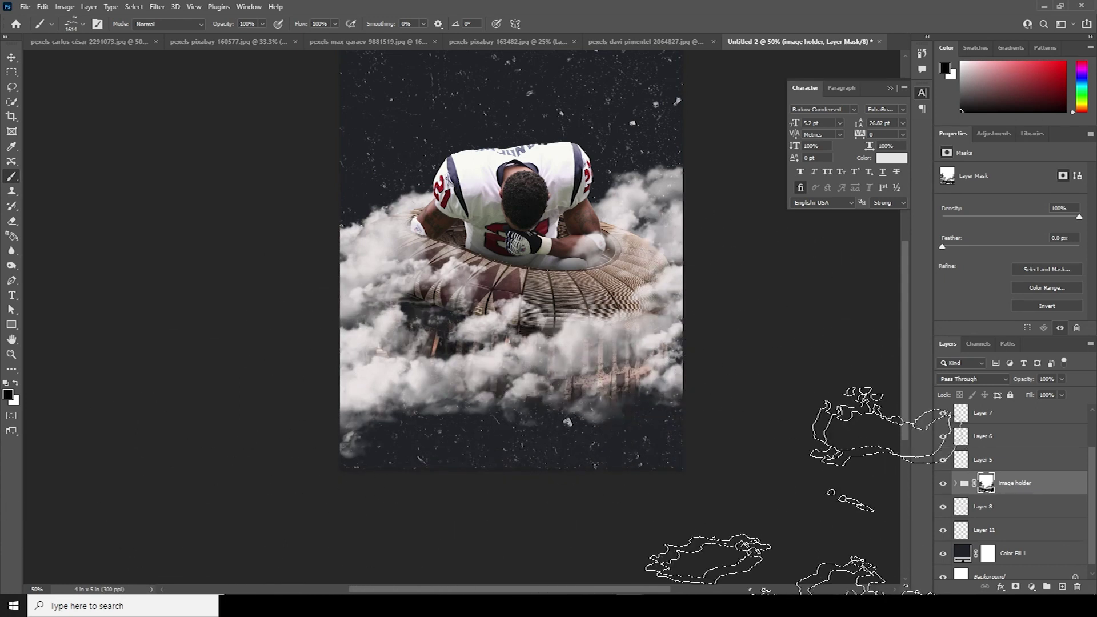
Step: Add a new layer directly above the colour fill and stamp light Clouds1614 clouds behind both of the player's shoulders
left_click(1087, 555)
key("x")
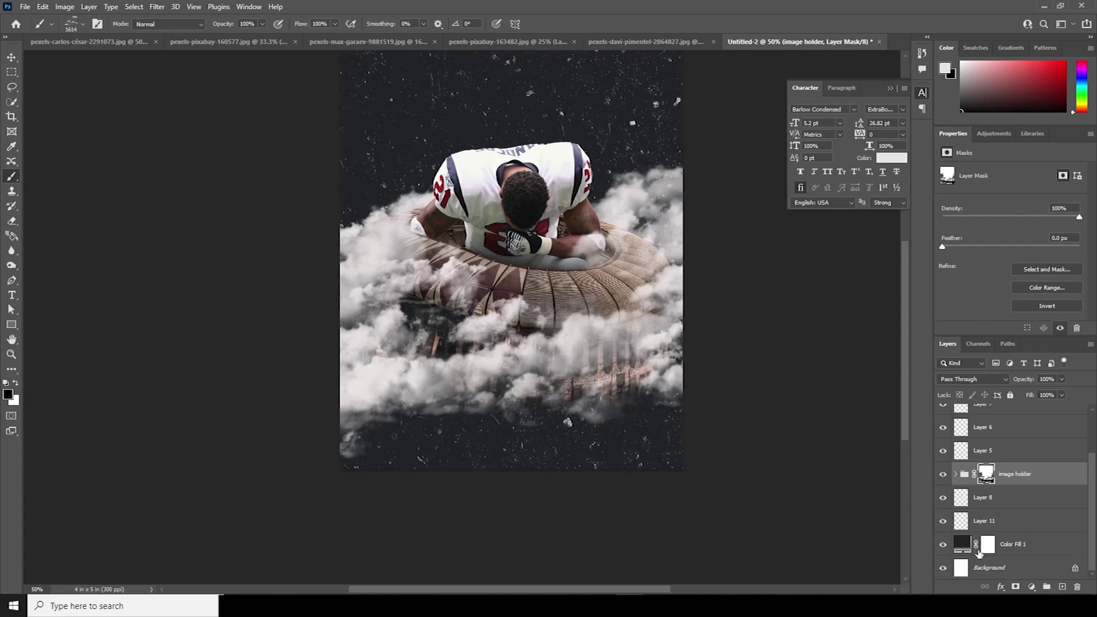
left_click(1062, 587)
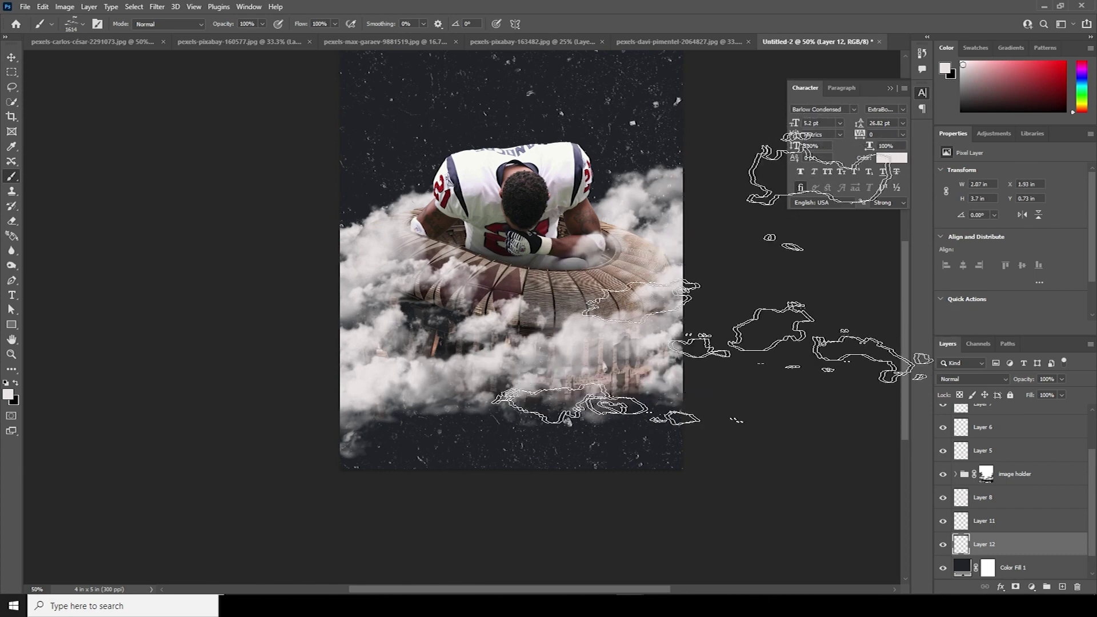
left_click(384, 204)
key("ctrl+z")
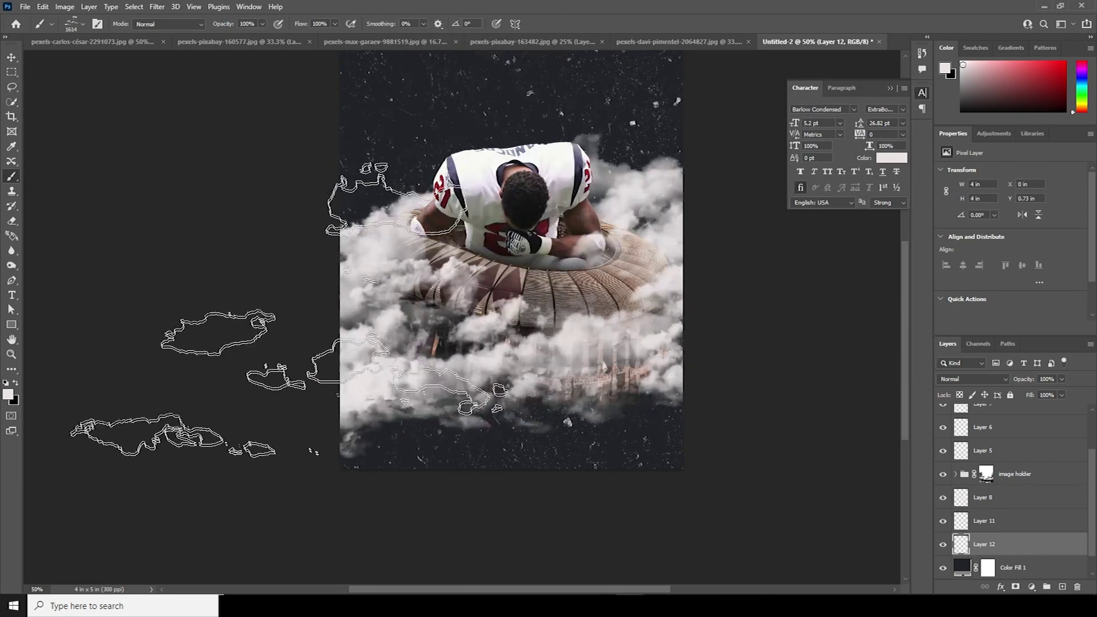
key("ctrl+shift+z")
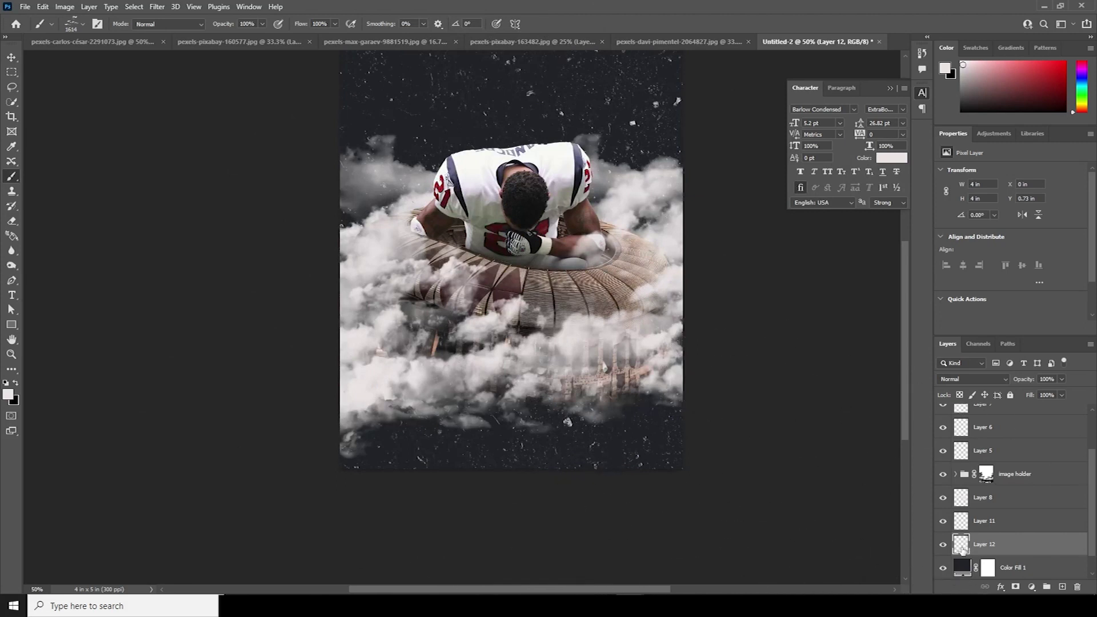
Step: Lower the opacity of the new background cloud layer to 61%
left_click(1061, 379)
left_click(1046, 393)
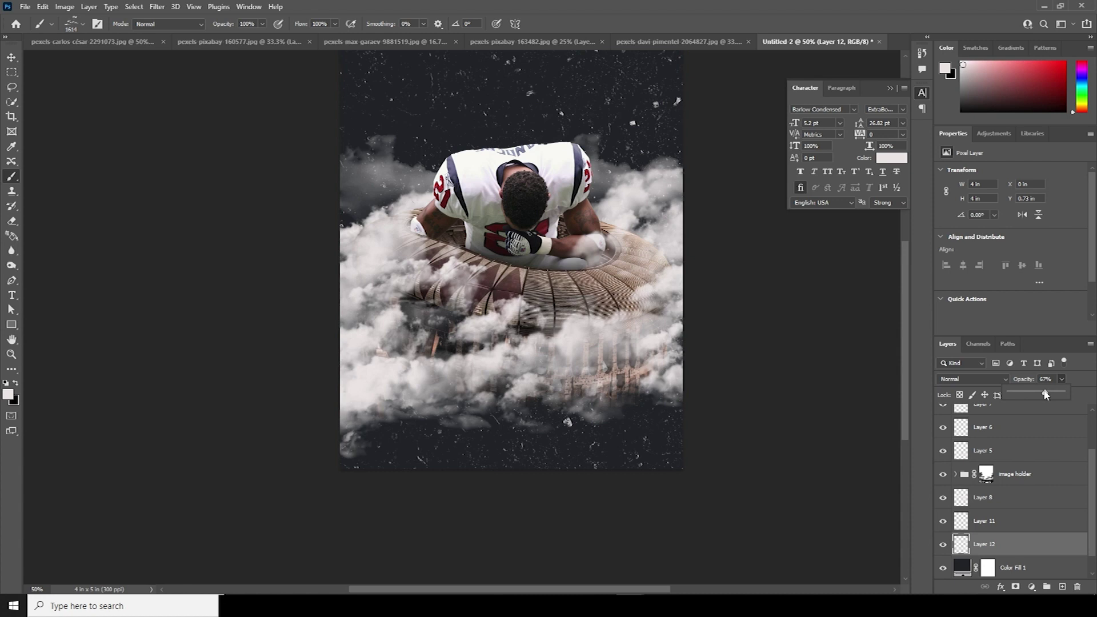
key("ctrl+minus")
key("ctrl+minus")
key("ctrl+plus")
key("ctrl+plus")
Step: Open the Camera Raw Filter on the player layer and set Texture and Clarity to +100, Highlights to -100 and Shadows to +57
left_click(11, 57)
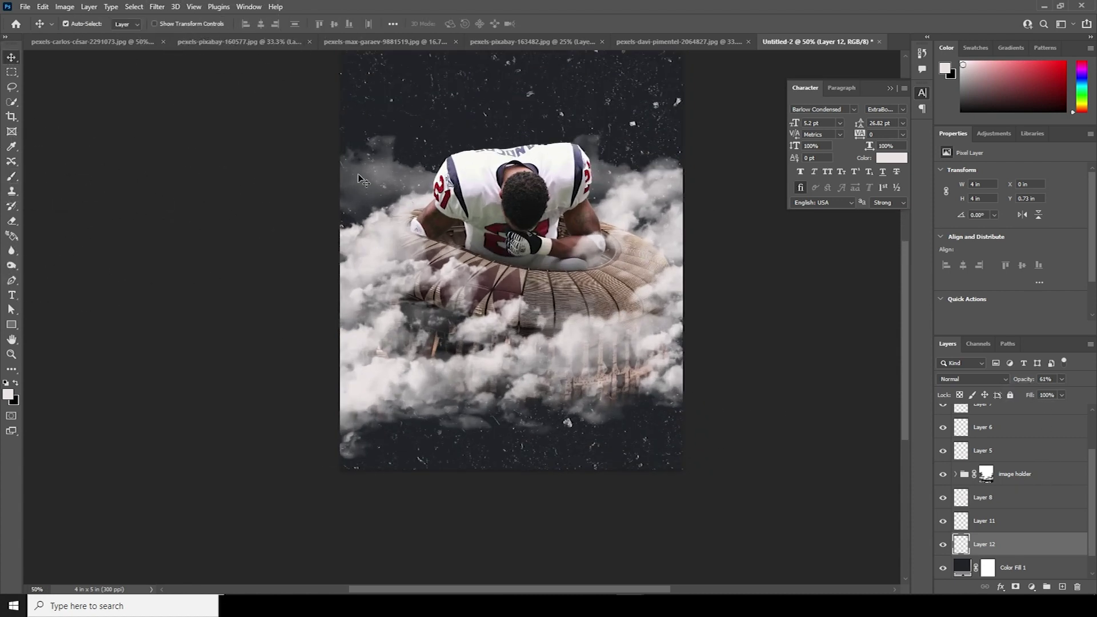
left_click(560, 232)
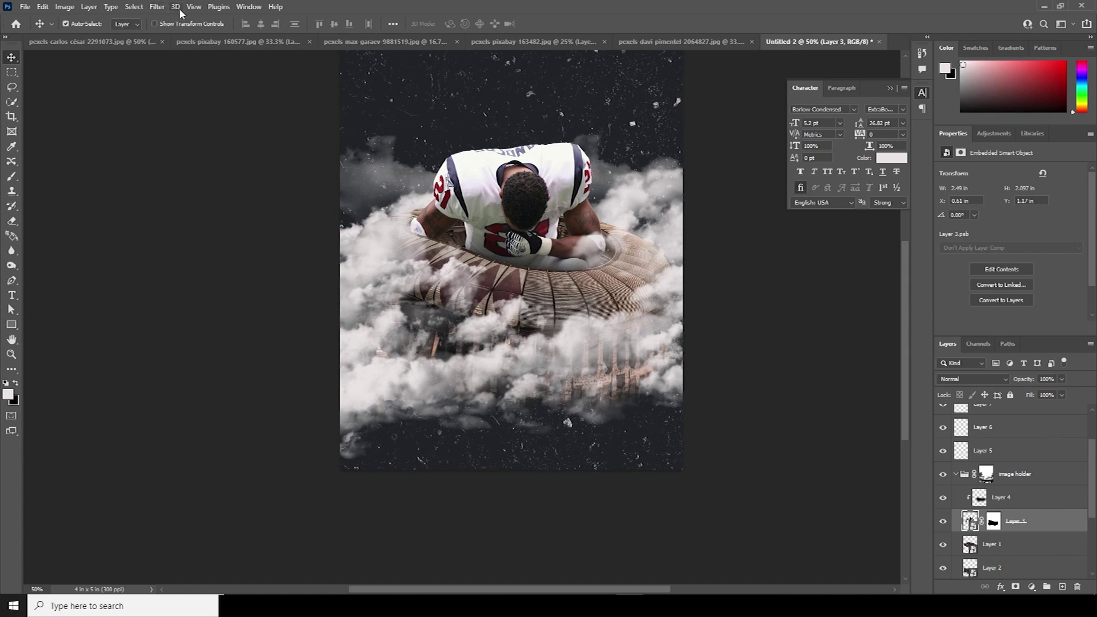
left_click(157, 6)
left_click(189, 91)
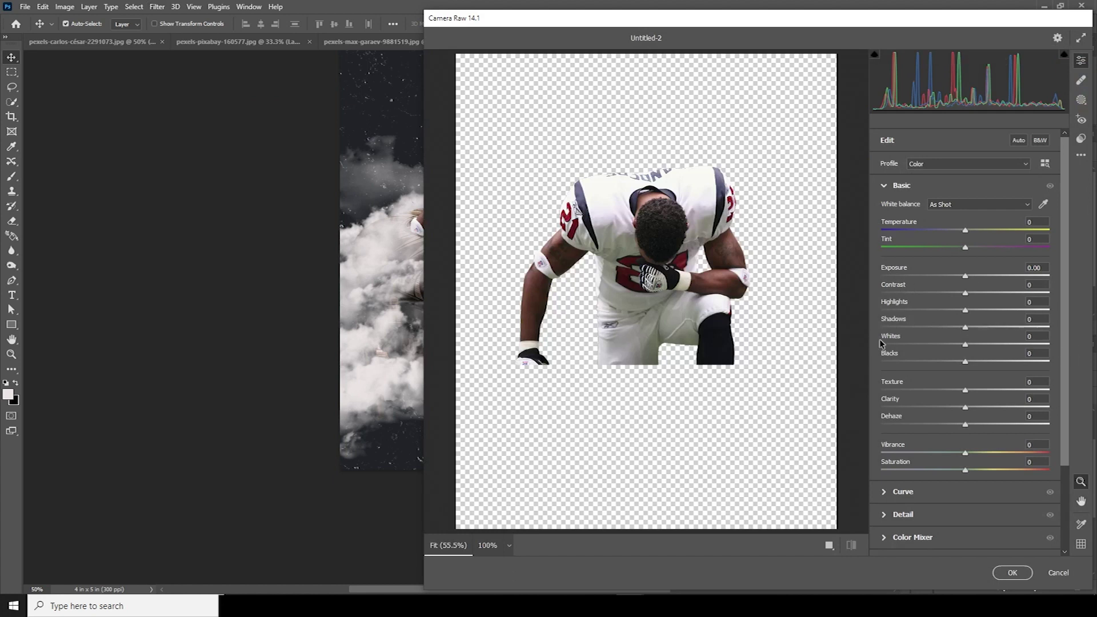
left_click_drag(1035, 408, 1092, 395)
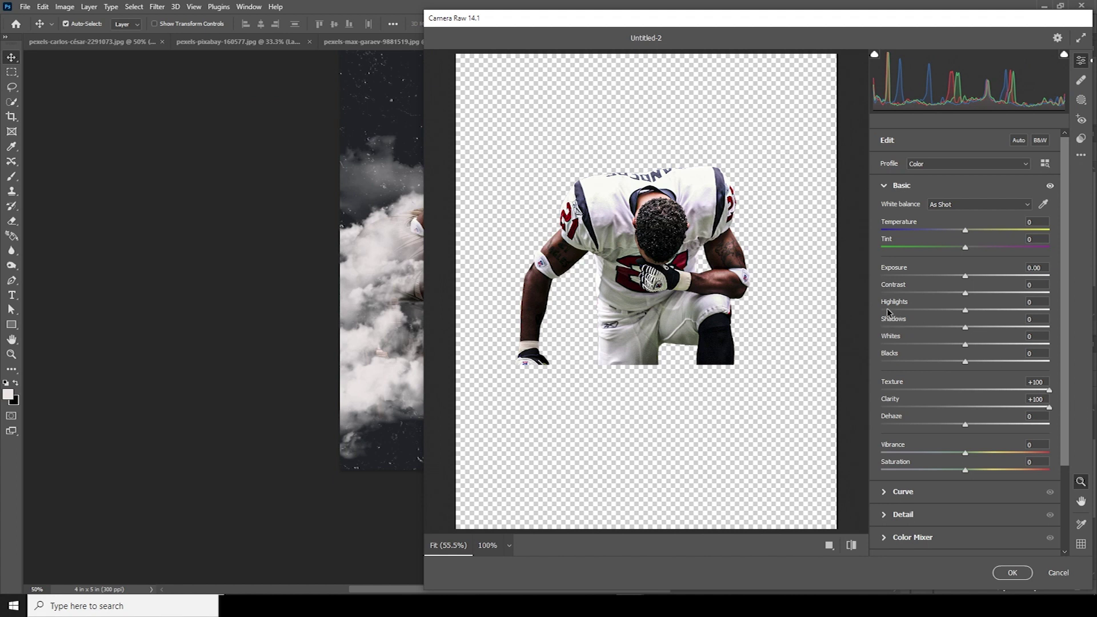
left_click_drag(888, 312, 879, 312)
left_click(1013, 327)
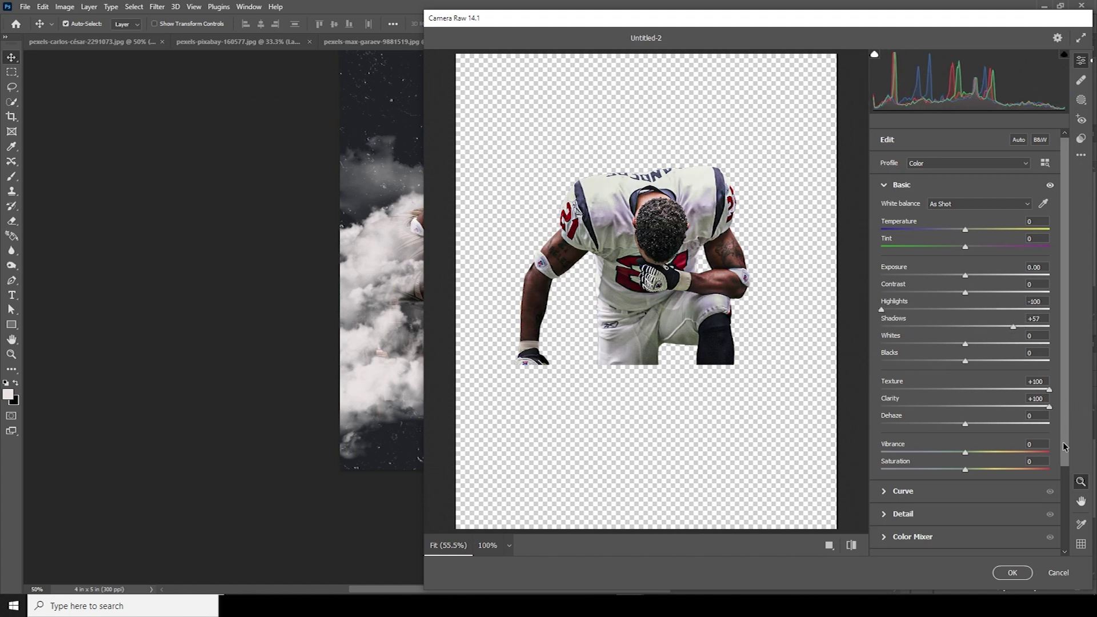
Step: Set the player's Color Mixer saturation to Oranges -100, Yellows -100, Blues -72 and Reds -24, and apply the filter
scroll(1022, 503, "down", 3)
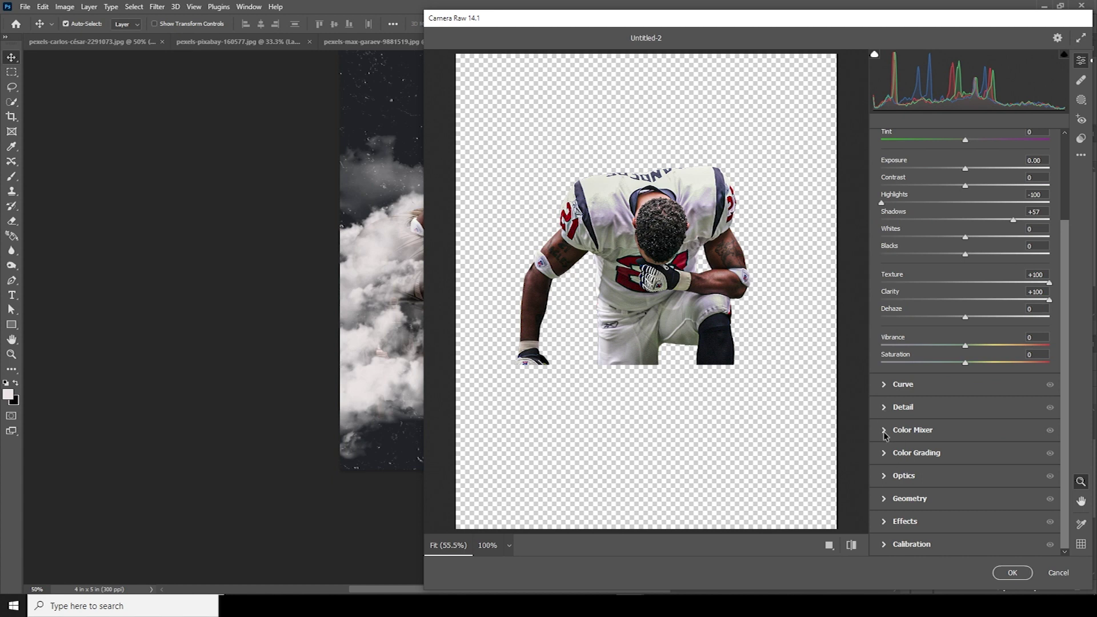
left_click(884, 433)
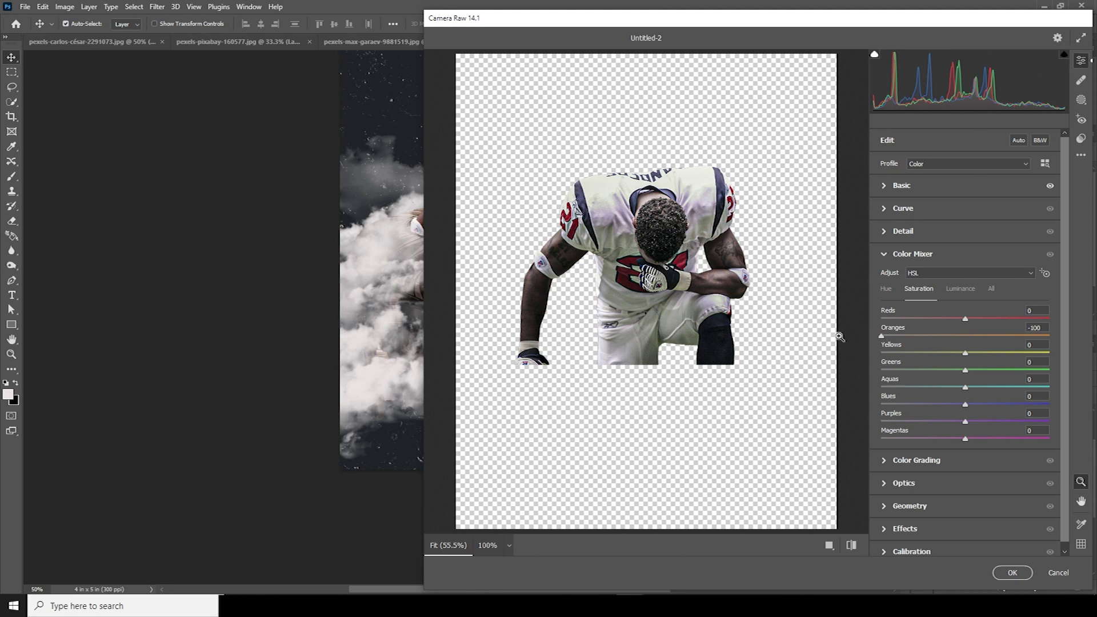
left_click(884, 353)
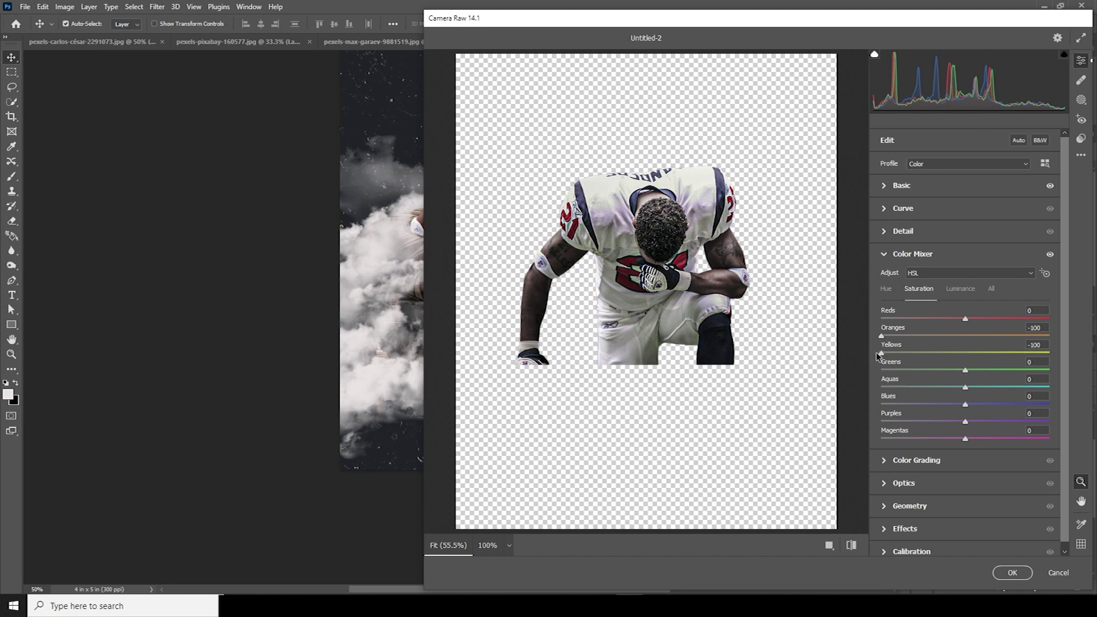
left_click(905, 405)
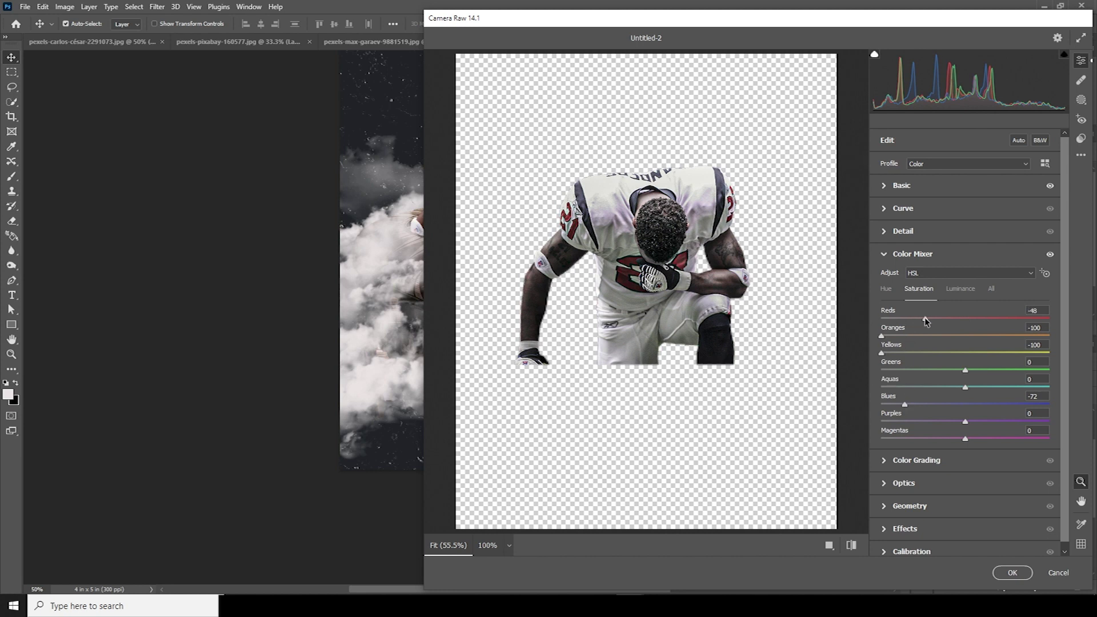
left_click(944, 319)
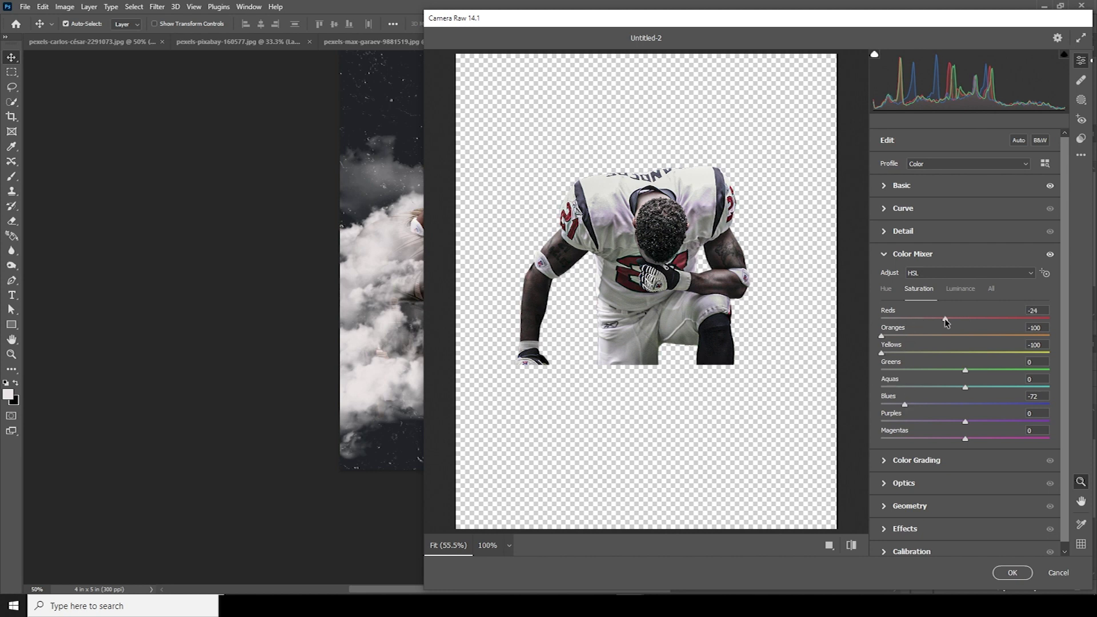
left_click(1011, 573)
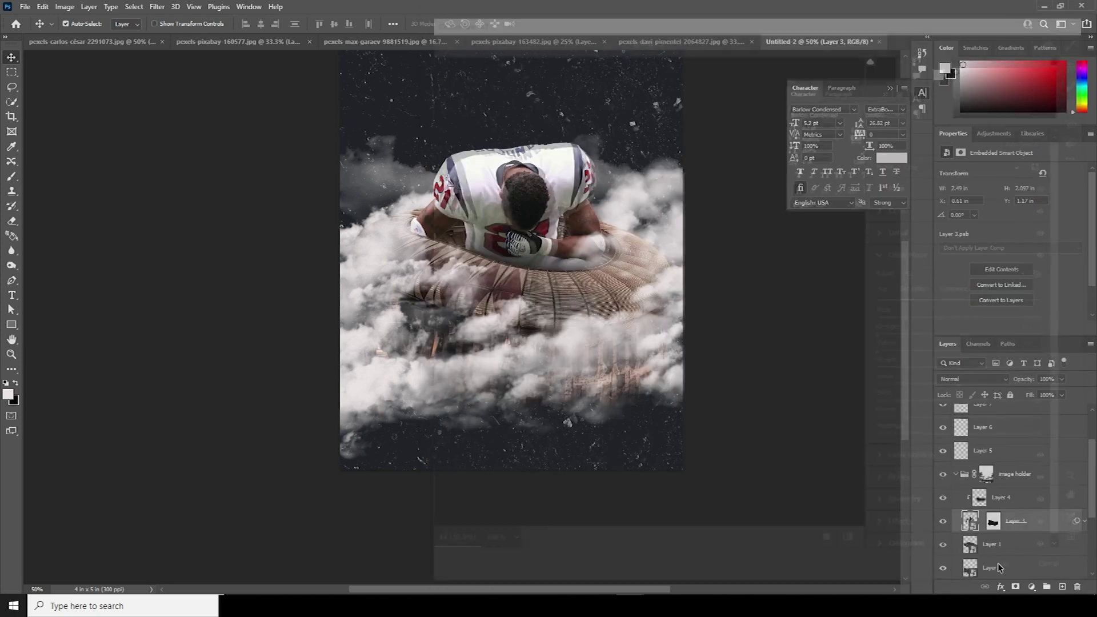
Step: Open the Camera Raw Filter on the stadium smart object, Layer 1
left_click(521, 290)
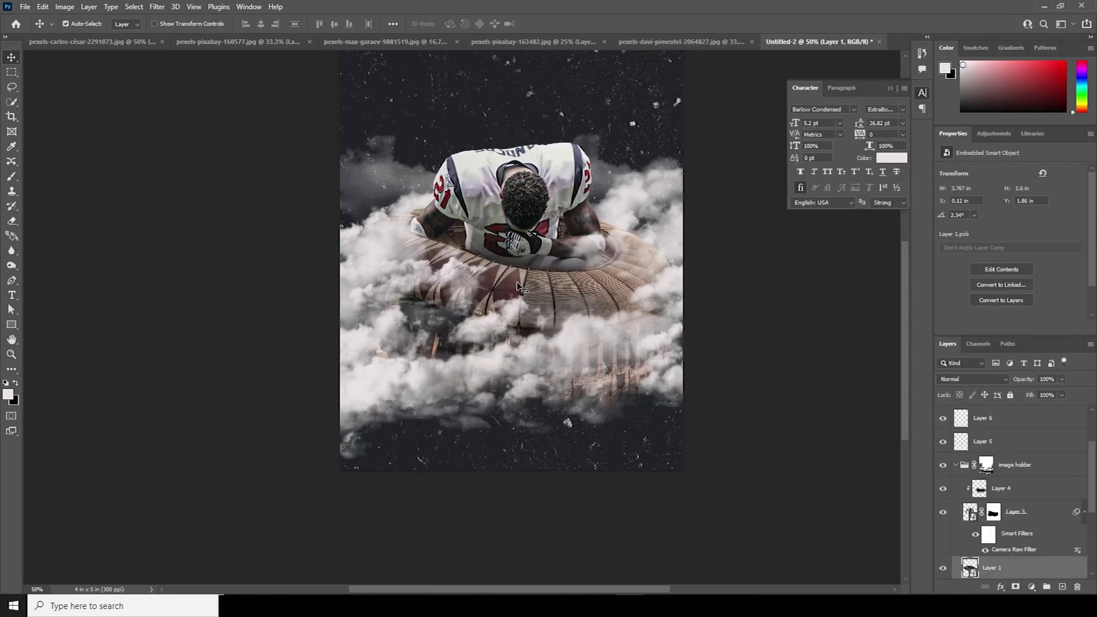
left_click(157, 7)
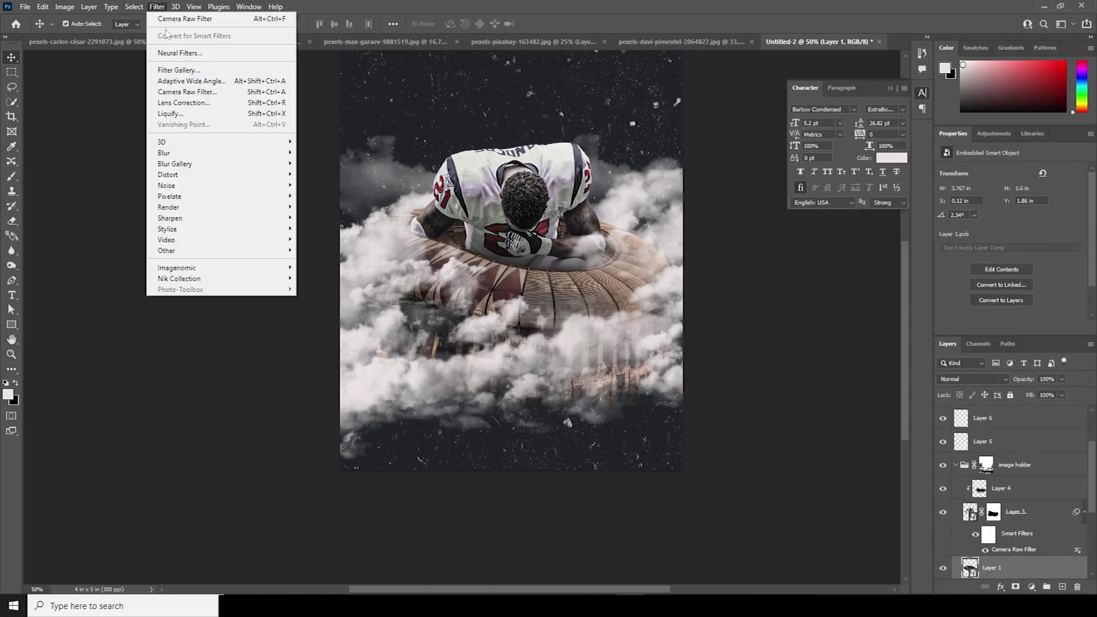
left_click(191, 93)
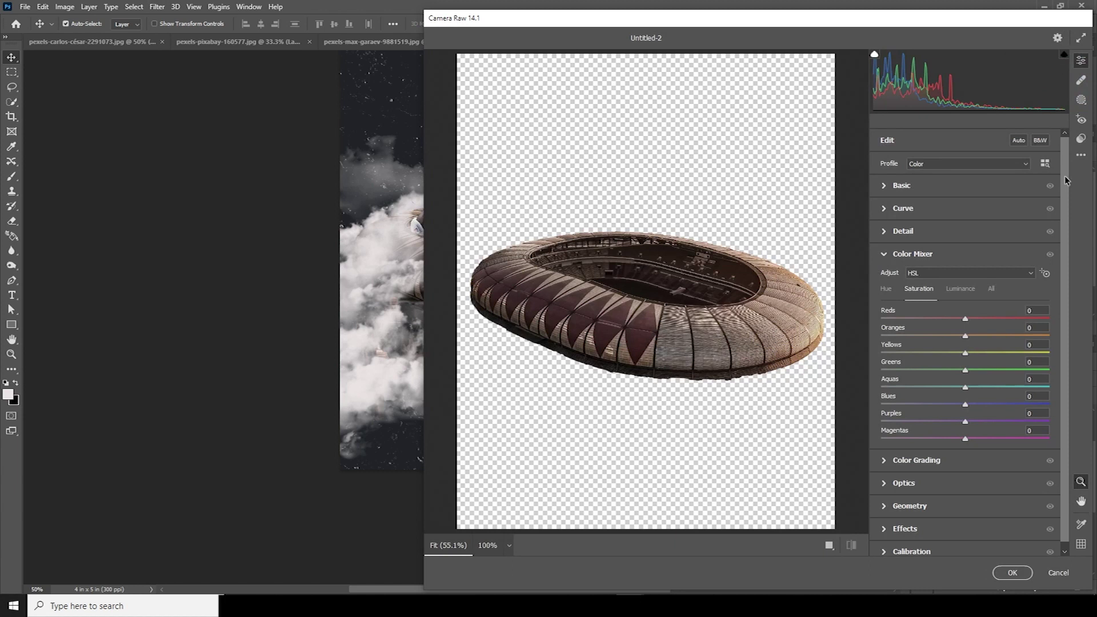
left_click(1081, 155)
left_click(948, 203)
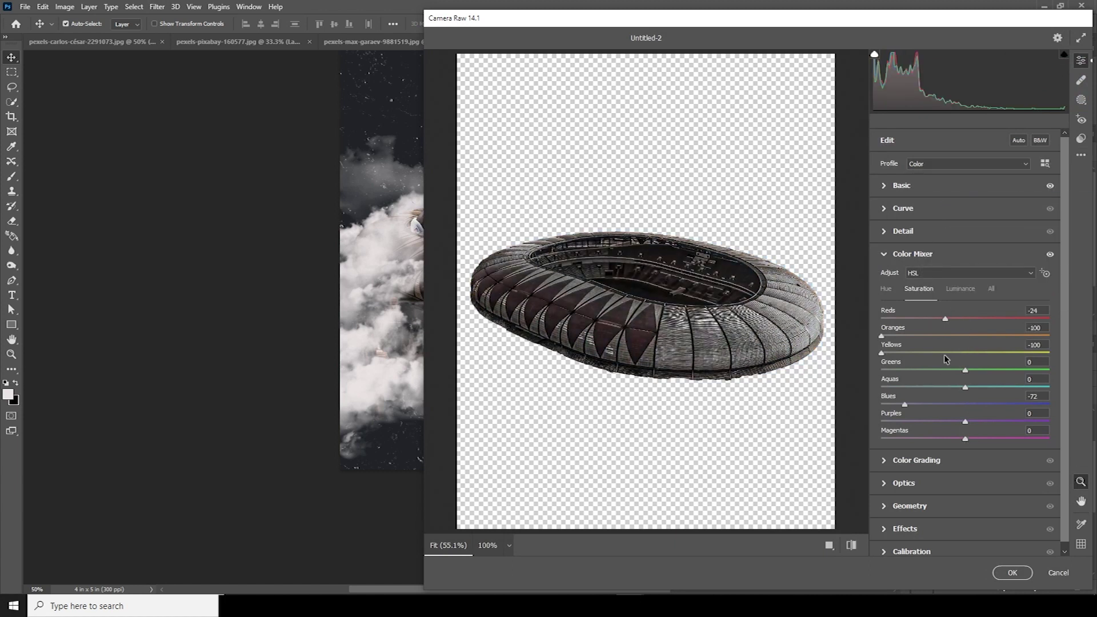
left_click(1081, 155)
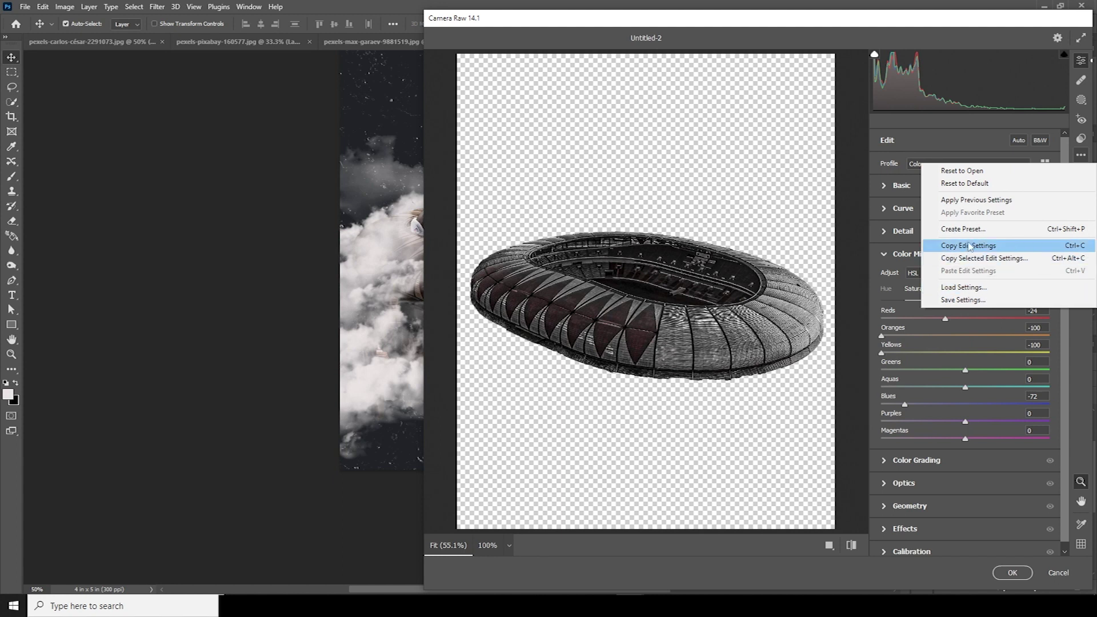
left_click(973, 172)
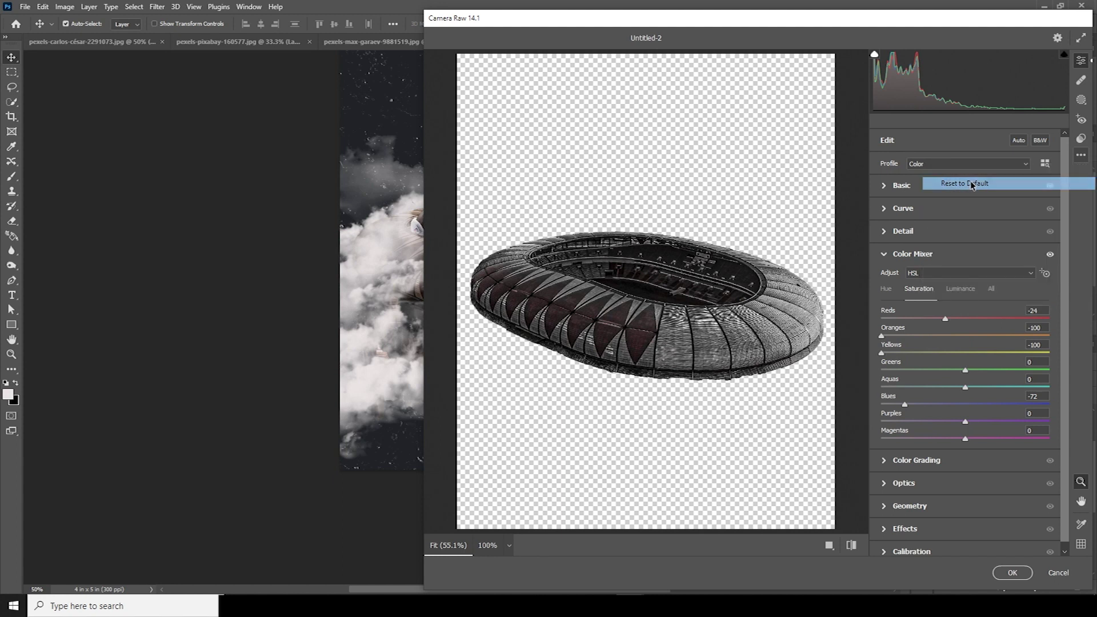
Step: Set the stadium's Clarity to +56, Texture to +18, Highlights to -68 and Vibrance to -24, and apply the filter
left_click(884, 188)
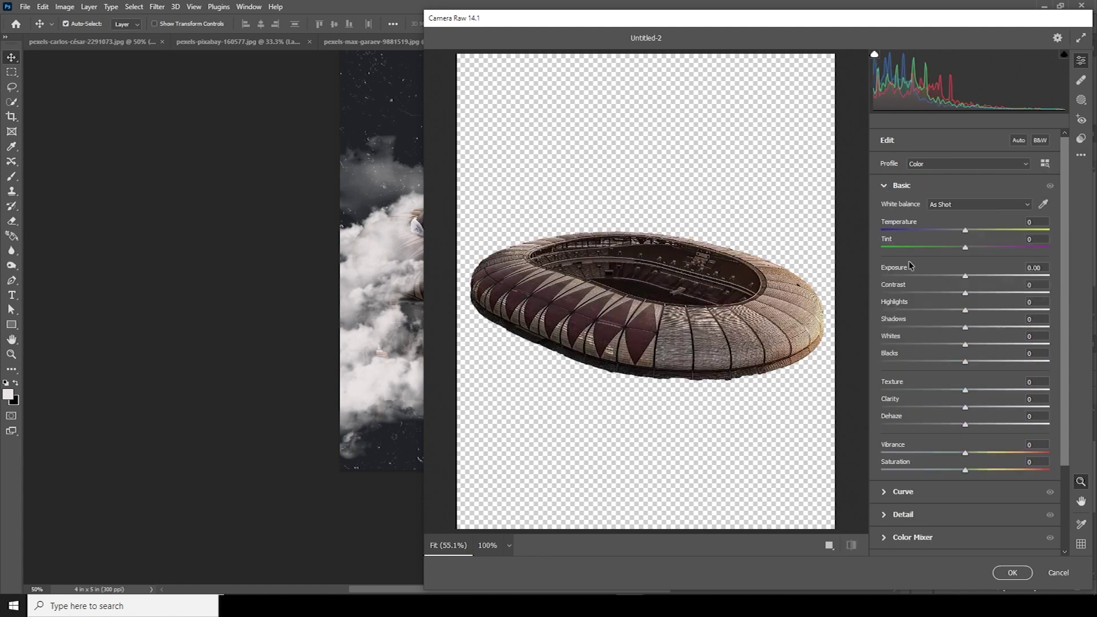
left_click(1015, 407)
left_click(980, 390)
left_click_drag(894, 313, 907, 310)
left_click(945, 453)
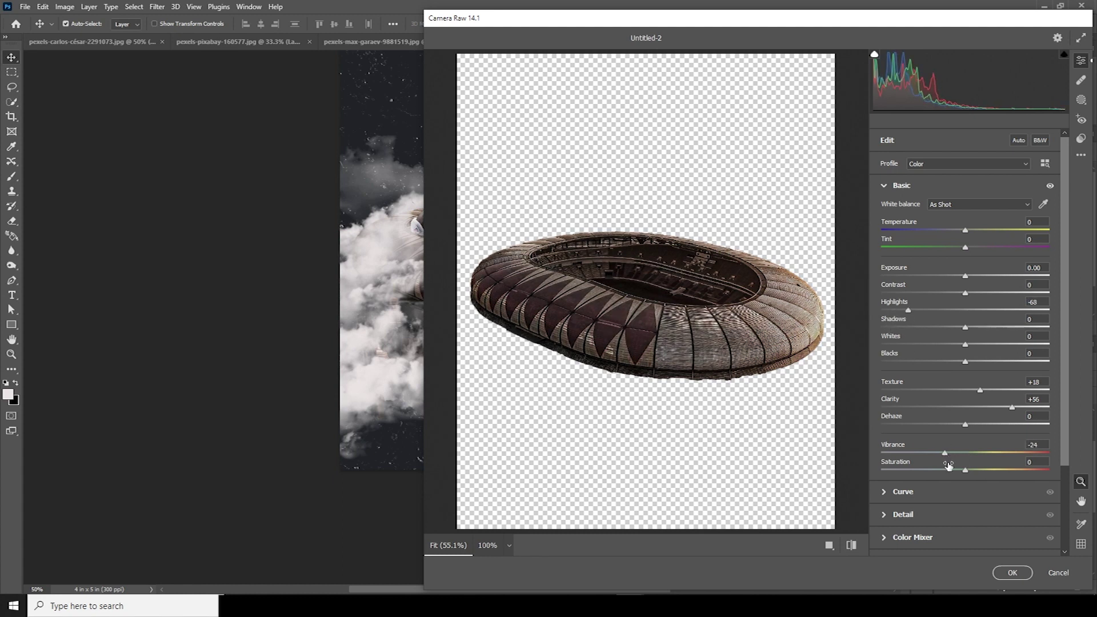
left_click(1011, 573)
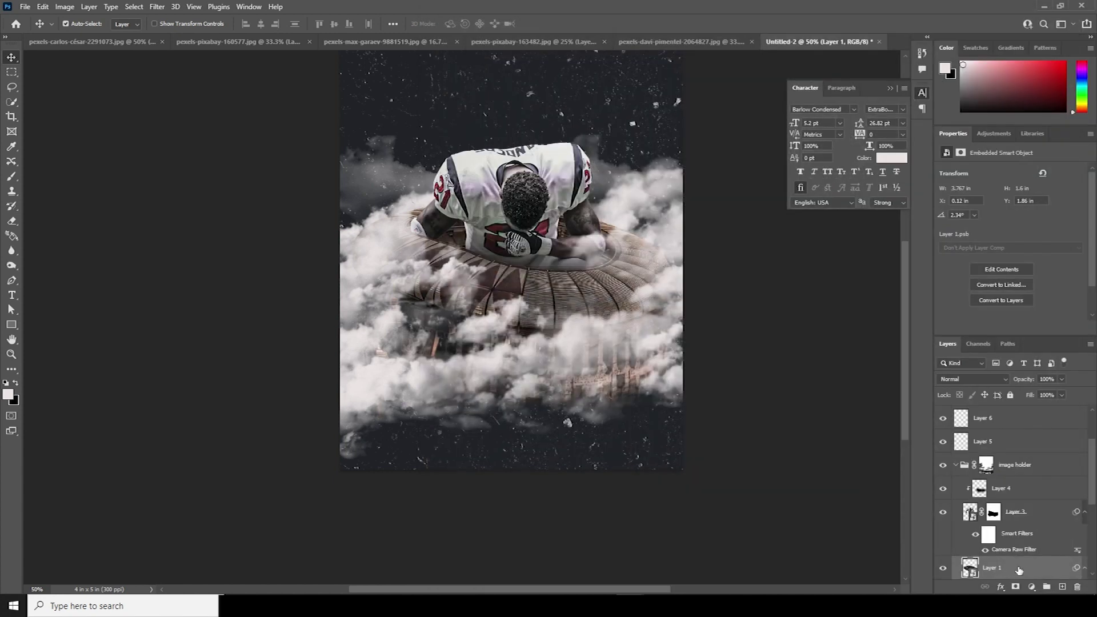
Step: Apply the Camera Raw Filter to the Colosseum layer using the previous settings with Vibrance set to -45
left_click_drag(1094, 490, 1083, 543)
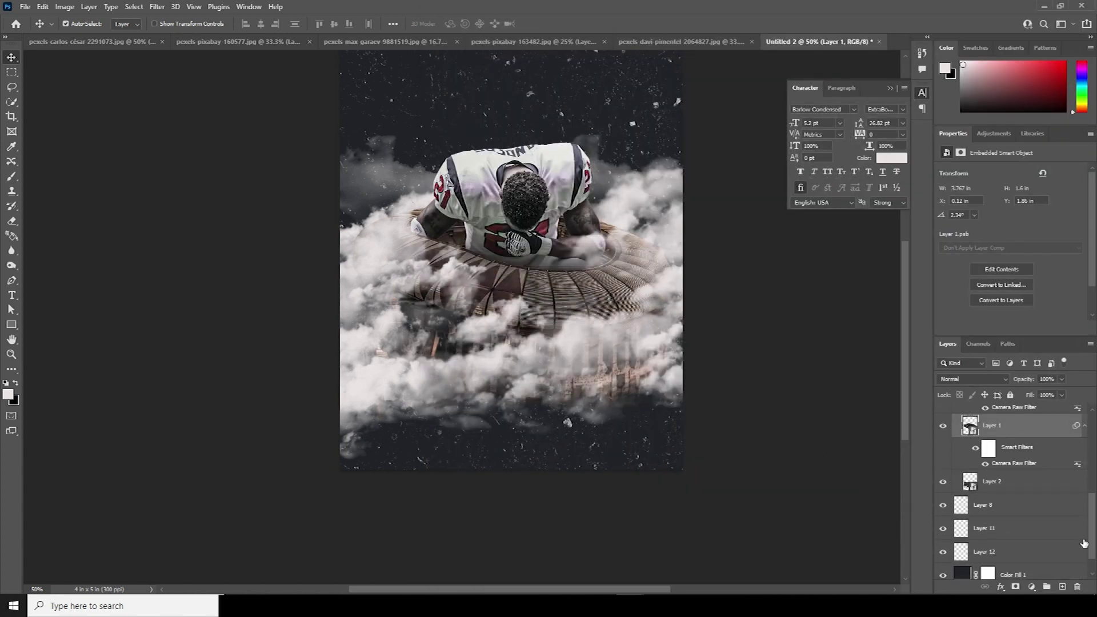
left_click(964, 483)
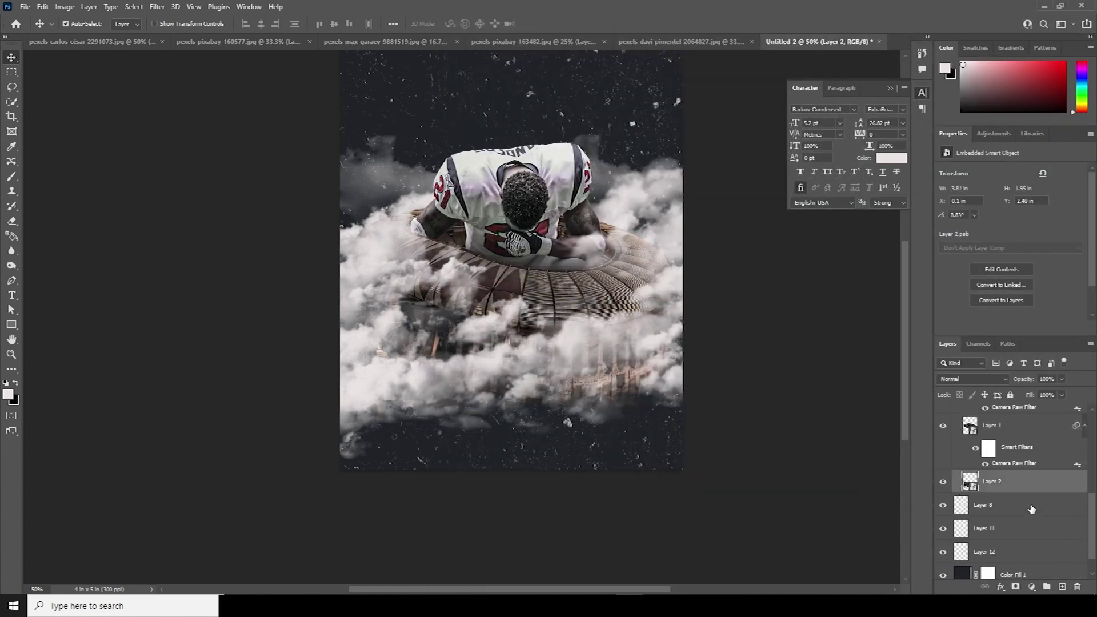
left_click(156, 11)
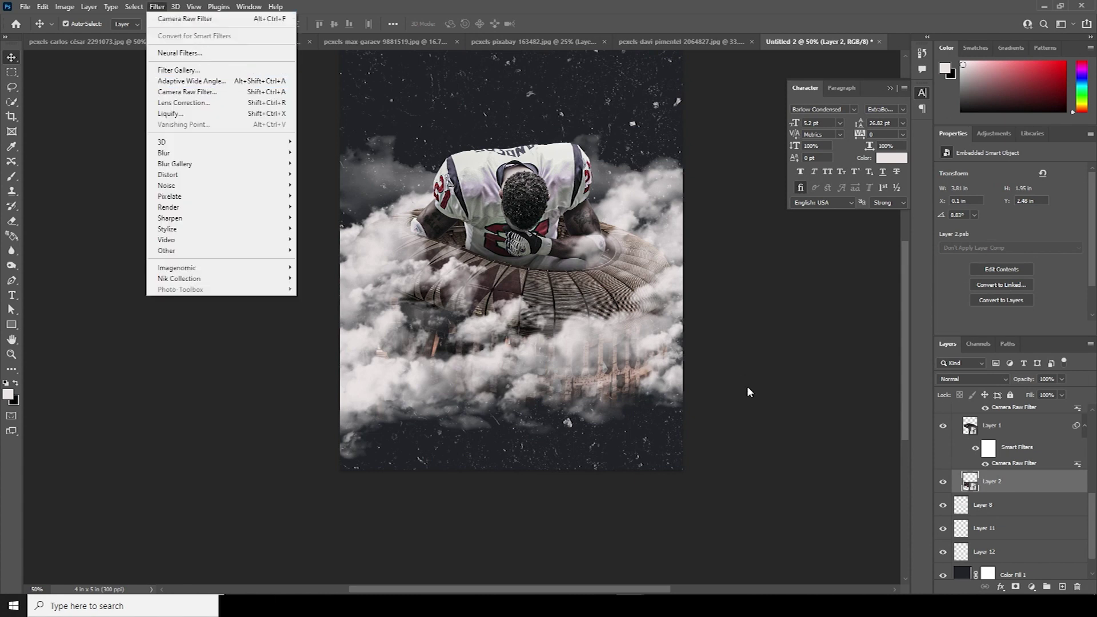
left_click(967, 483)
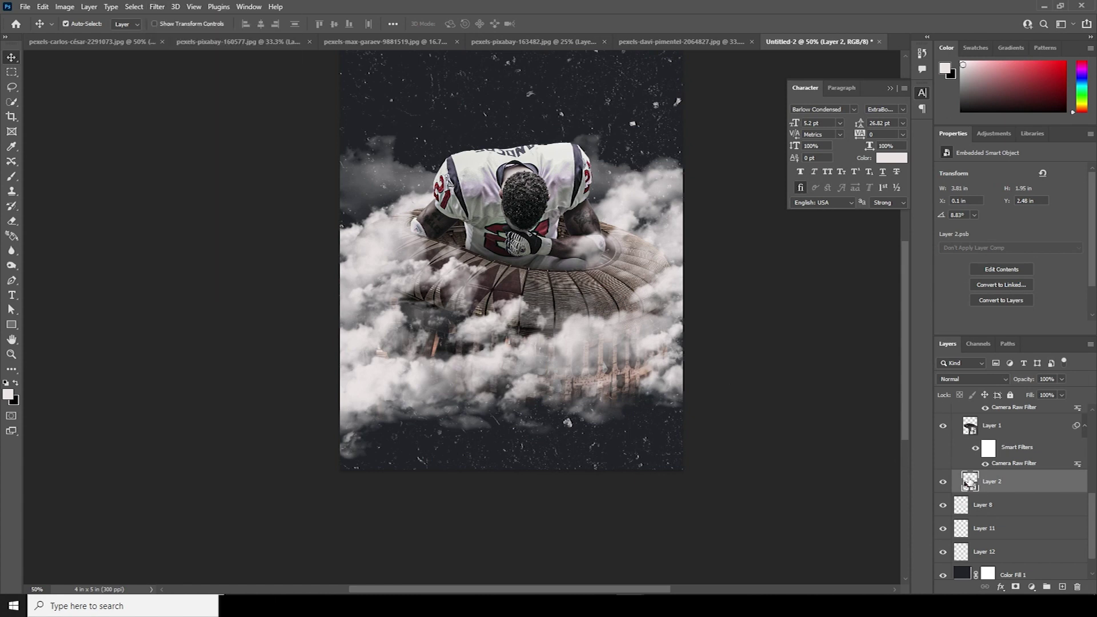
left_click(158, 7)
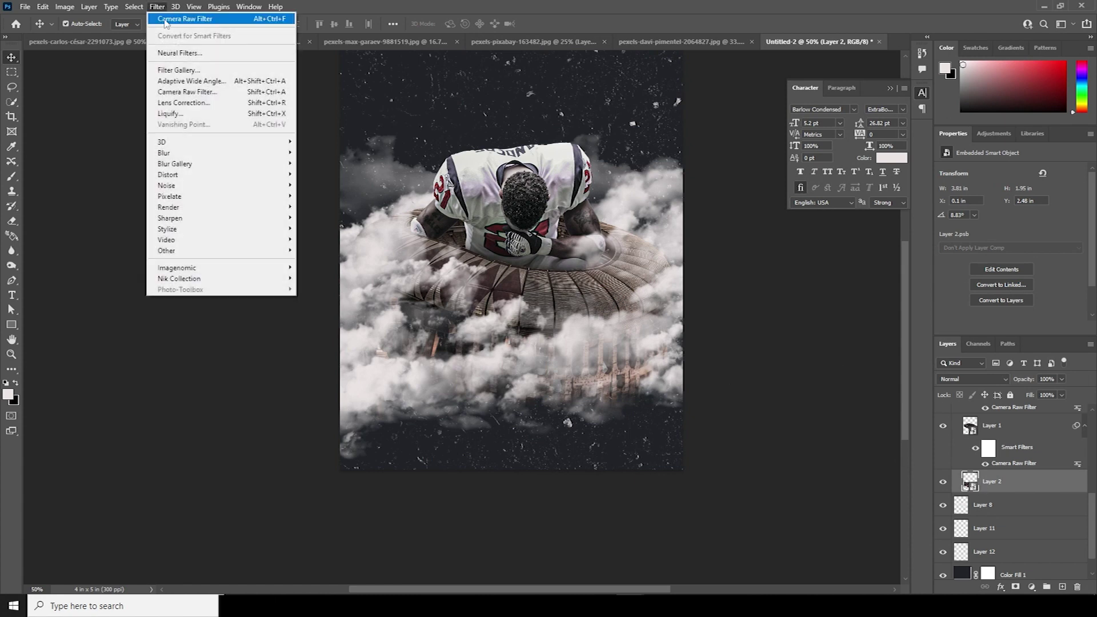
left_click(184, 92)
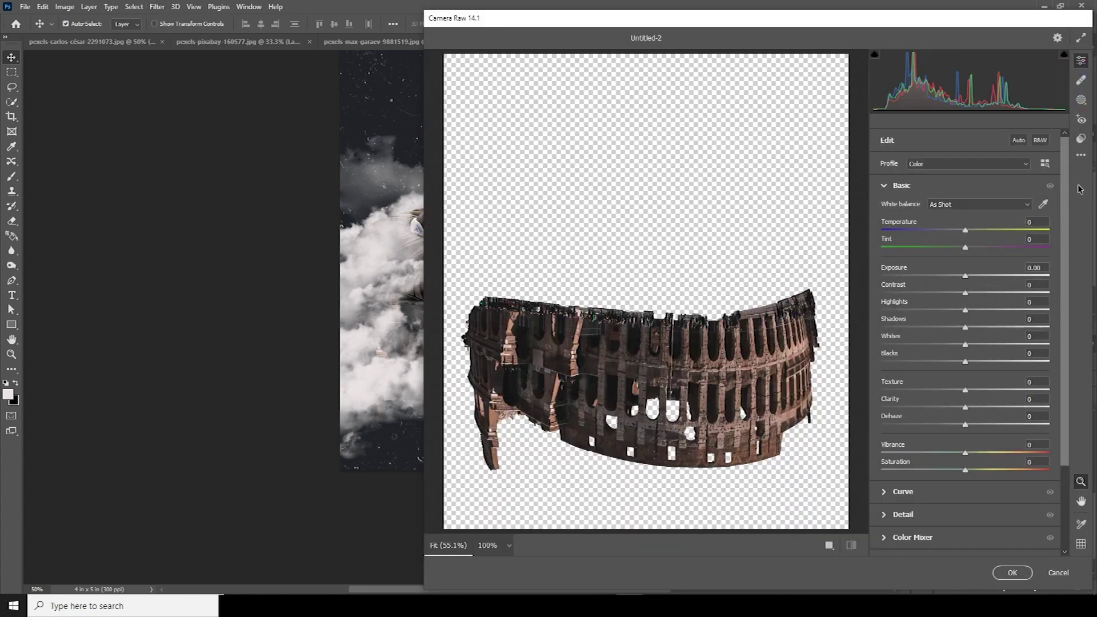
left_click(1081, 154)
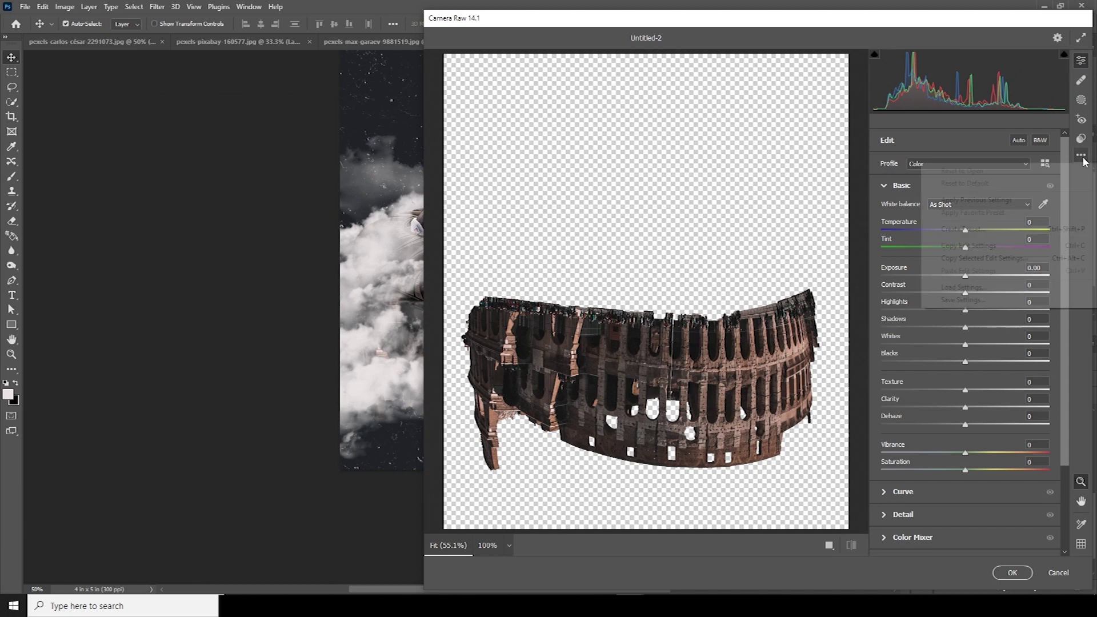
left_click(964, 201)
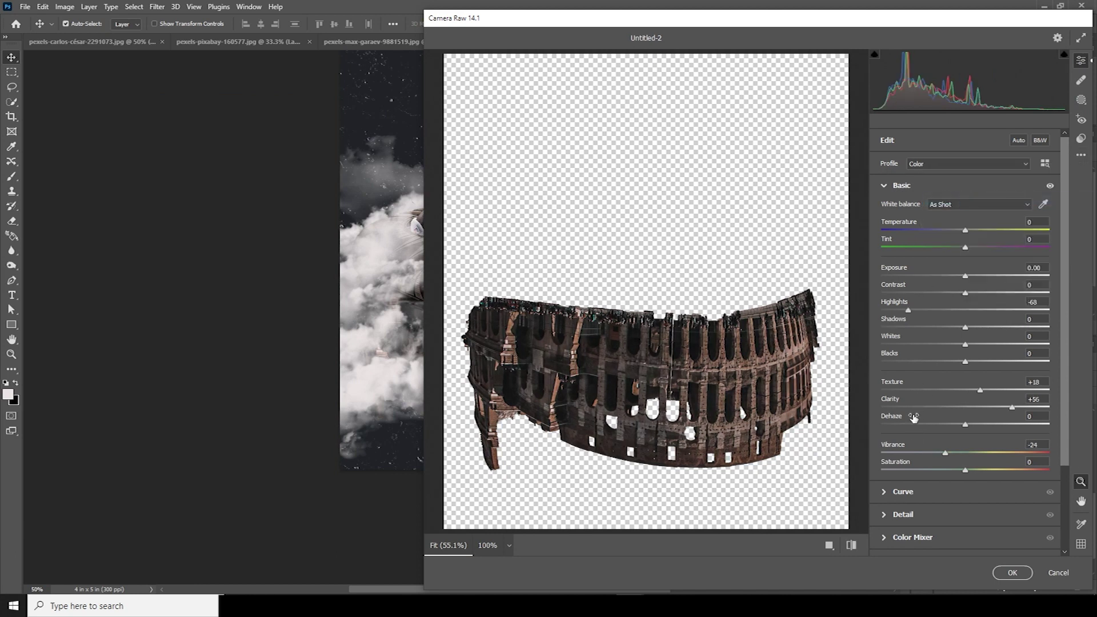
left_click(927, 452)
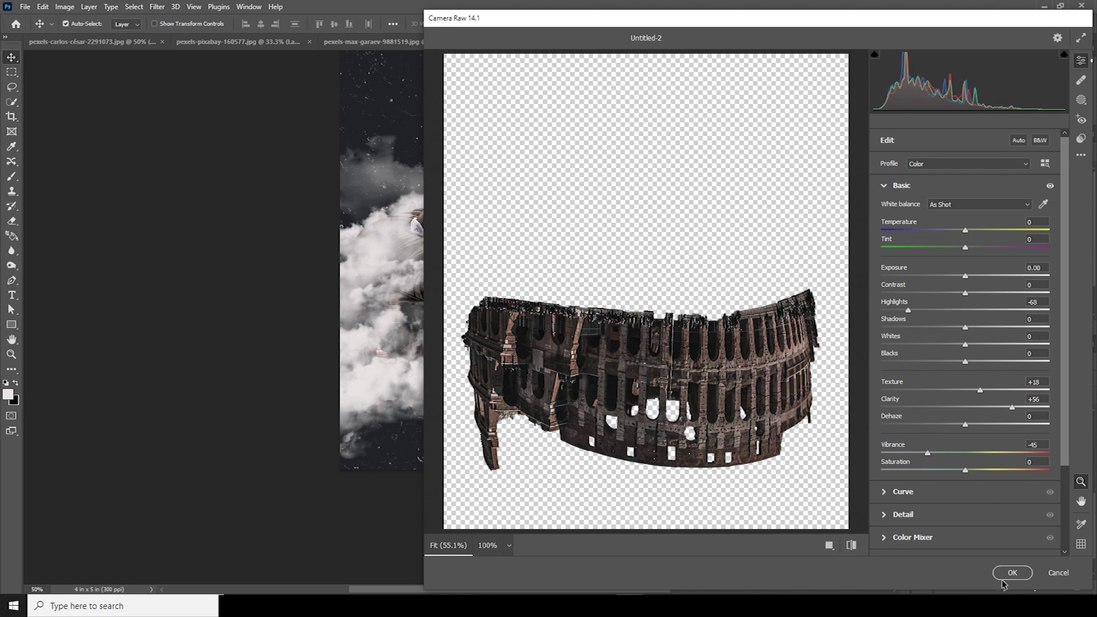
left_click(1005, 574)
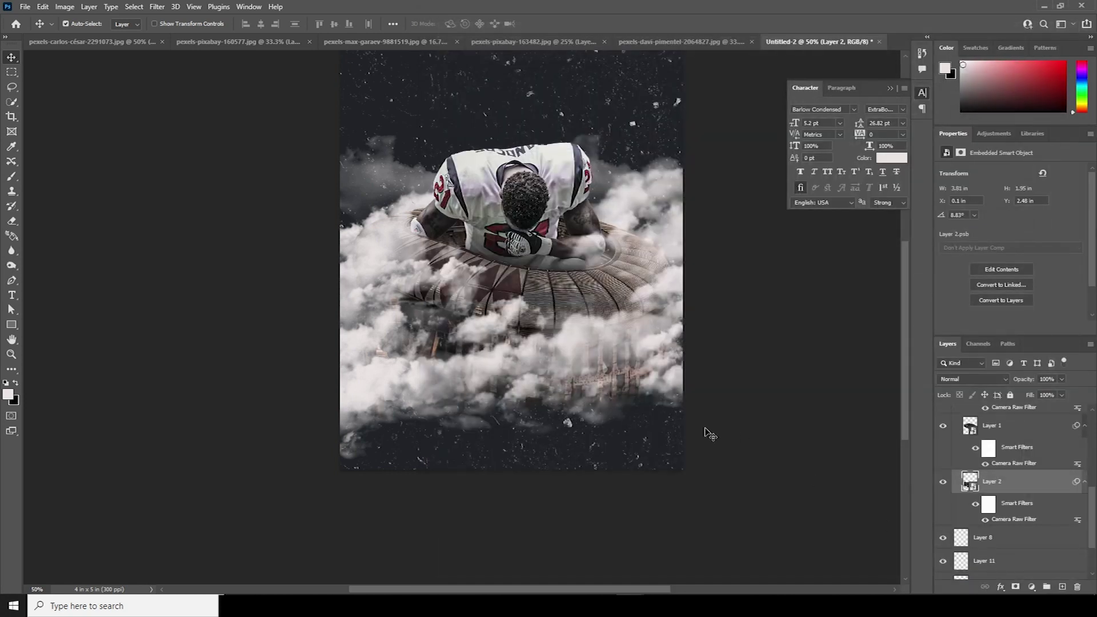
Step: Add a Color Lookup adjustment layer above the topmost layer and load WindyCine LUT.cube as its 3D LUT
left_click_drag(1093, 503, 1092, 421)
left_click(990, 418)
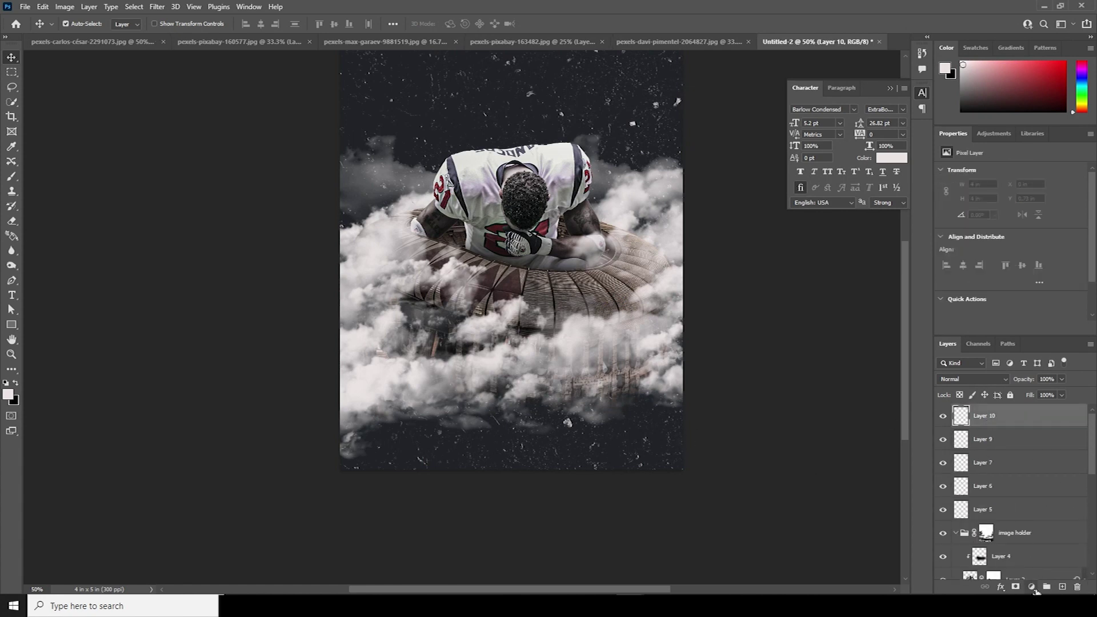
left_click(1033, 589)
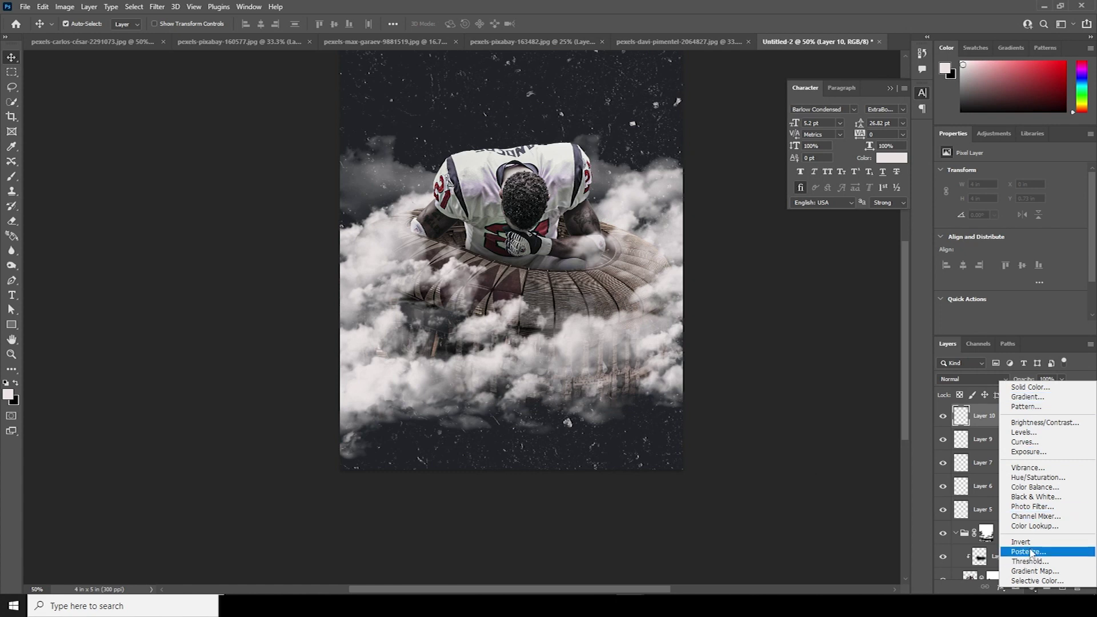
left_click(1033, 527)
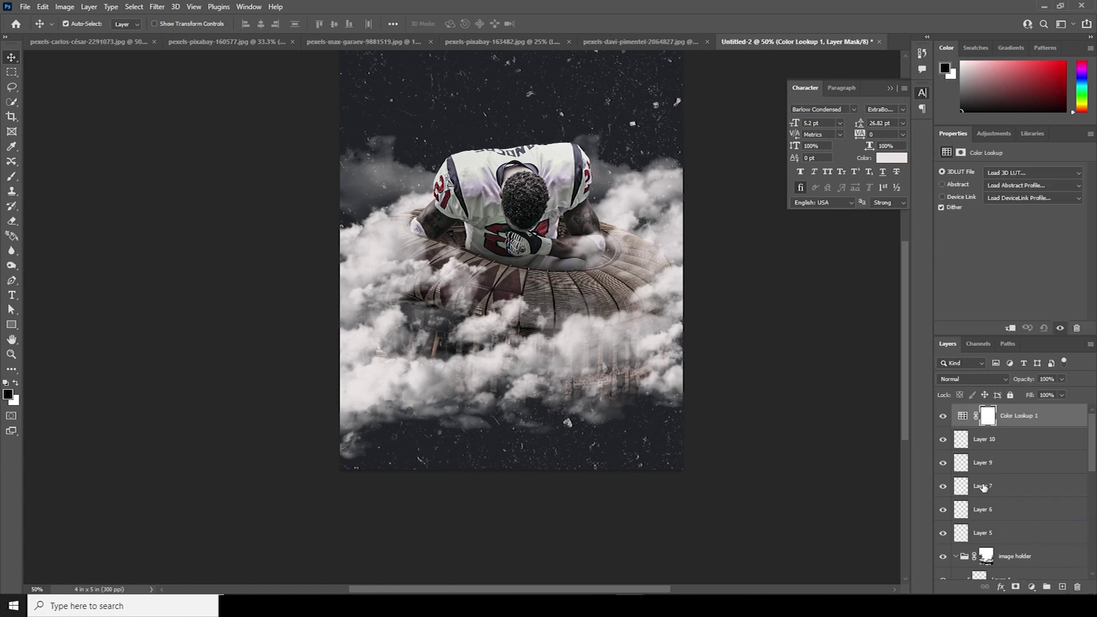
left_click(1007, 173)
left_click(990, 186)
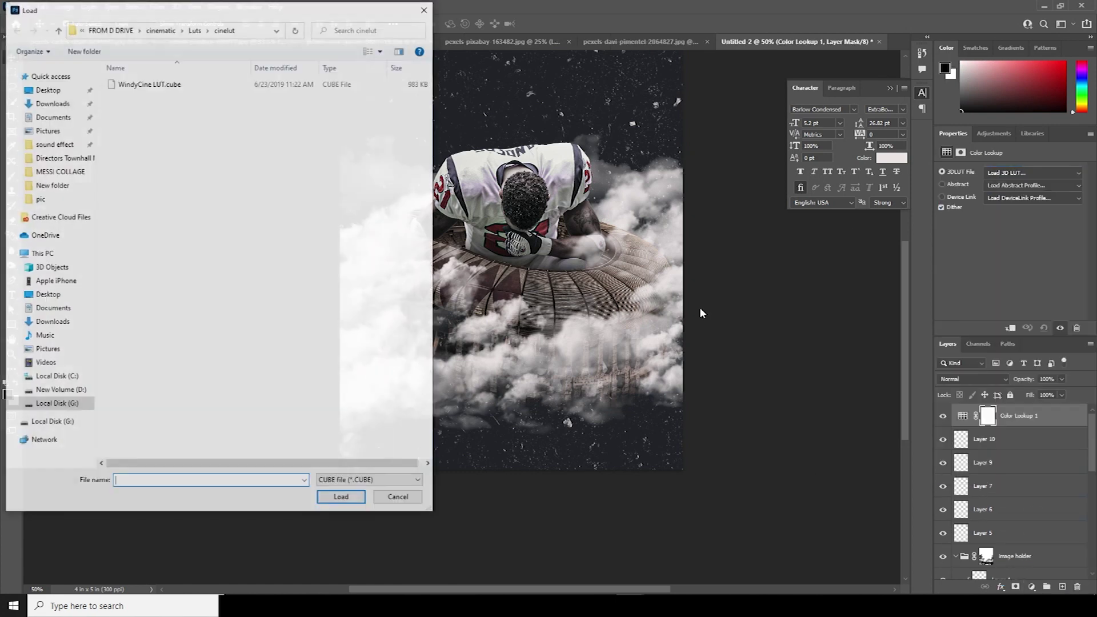
double_click(161, 90)
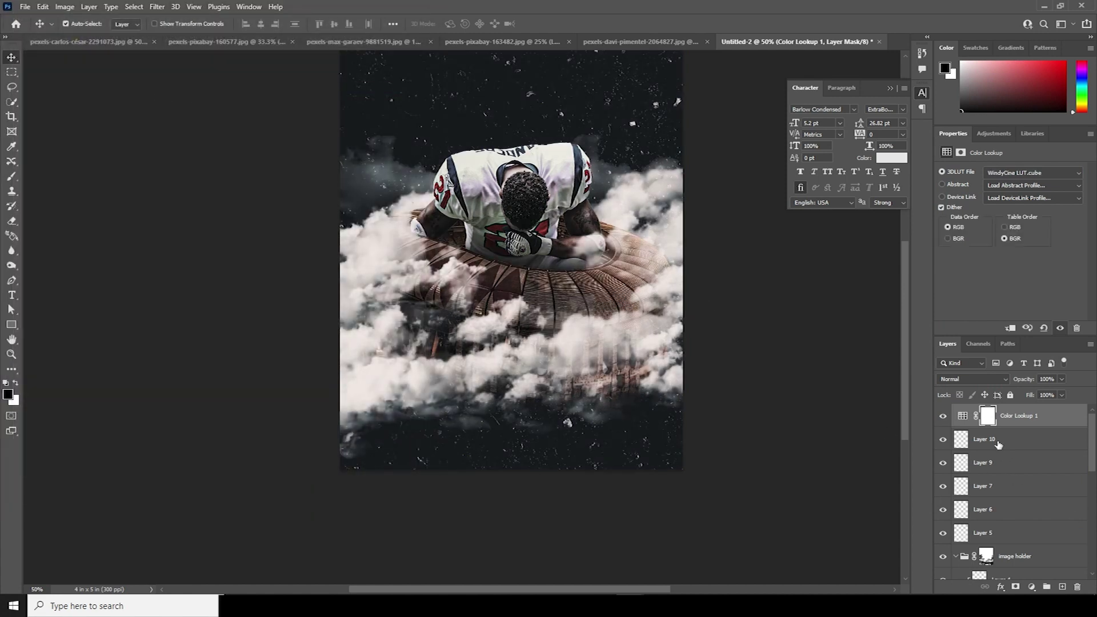
Step: Add a new layer directly below the Color Lookup, fill it with 50% gray and set its blend mode to Soft Light
left_click(979, 441)
left_click(1060, 587)
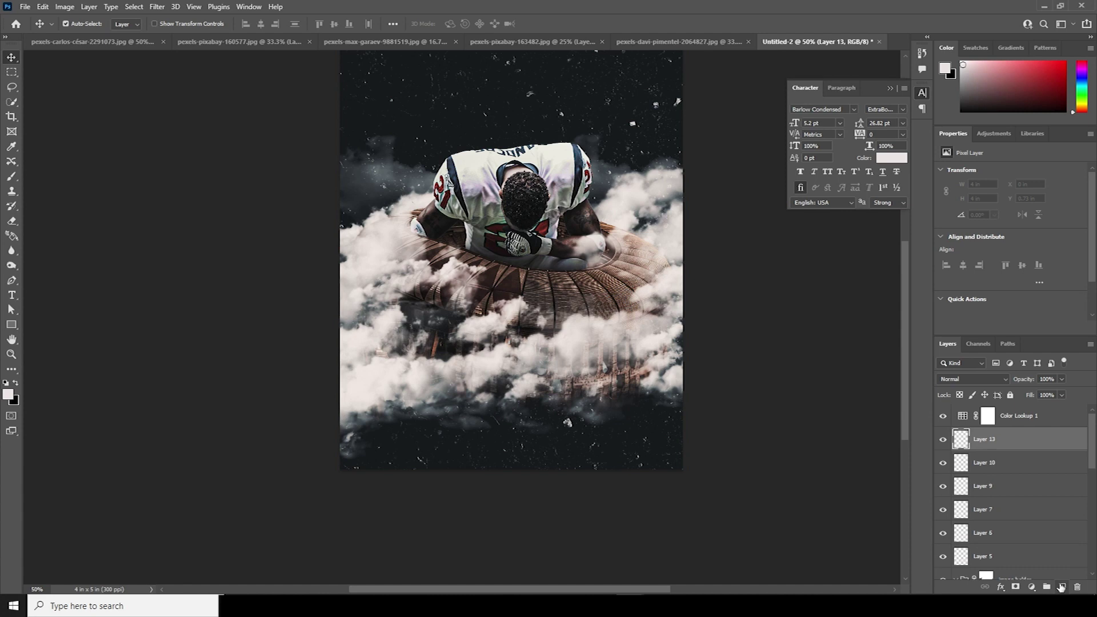
left_click(43, 7)
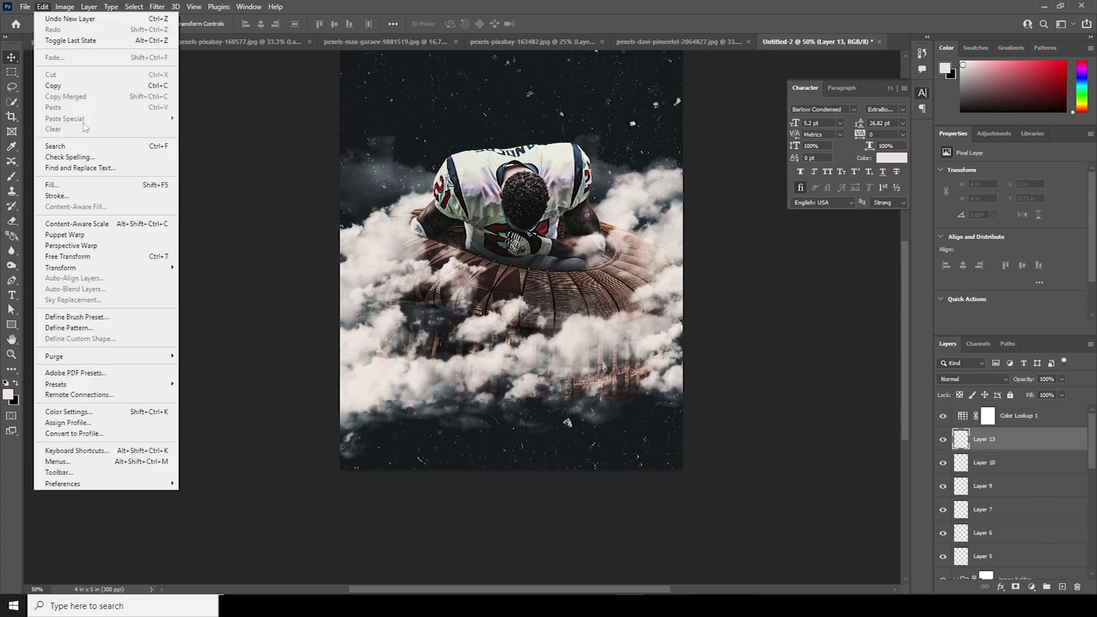
left_click(74, 185)
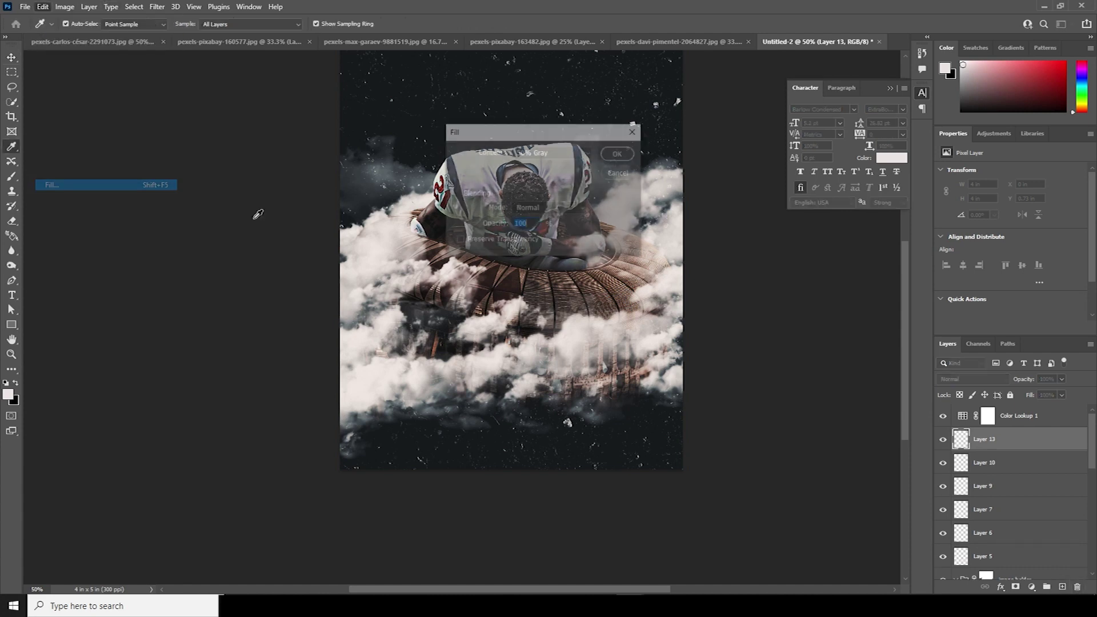
left_click(619, 154)
left_click(956, 379)
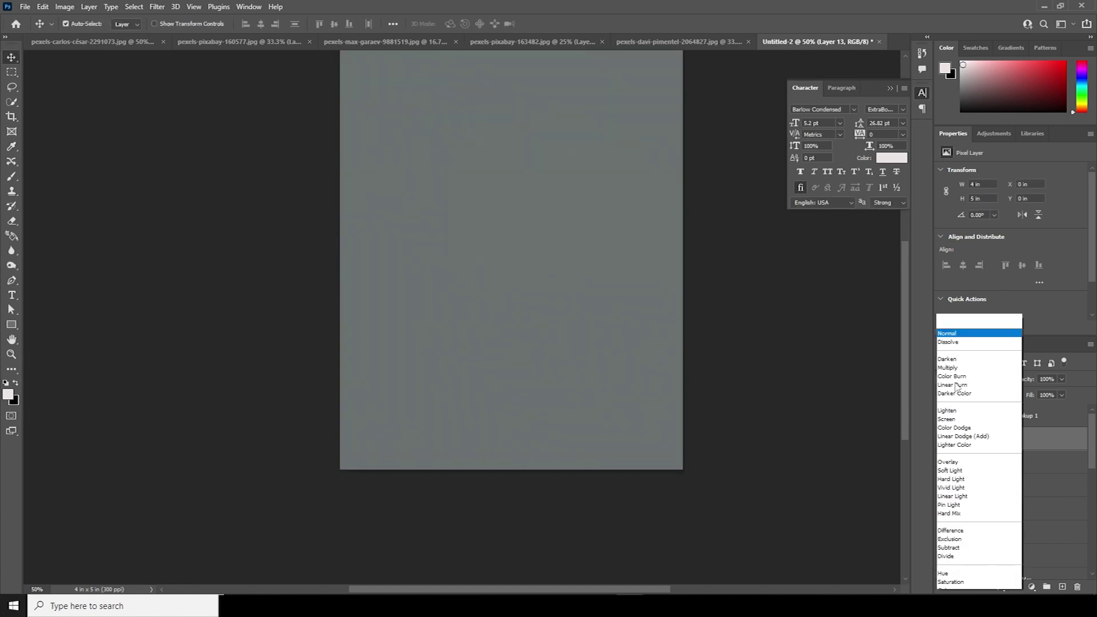
left_click(949, 454)
Step: Lighten the sky and clouds around the player on the gray layer with the Dodge tool, Midtones at 50% exposure, varying the brush between 400 and 100
left_click(12, 250)
left_click(11, 267)
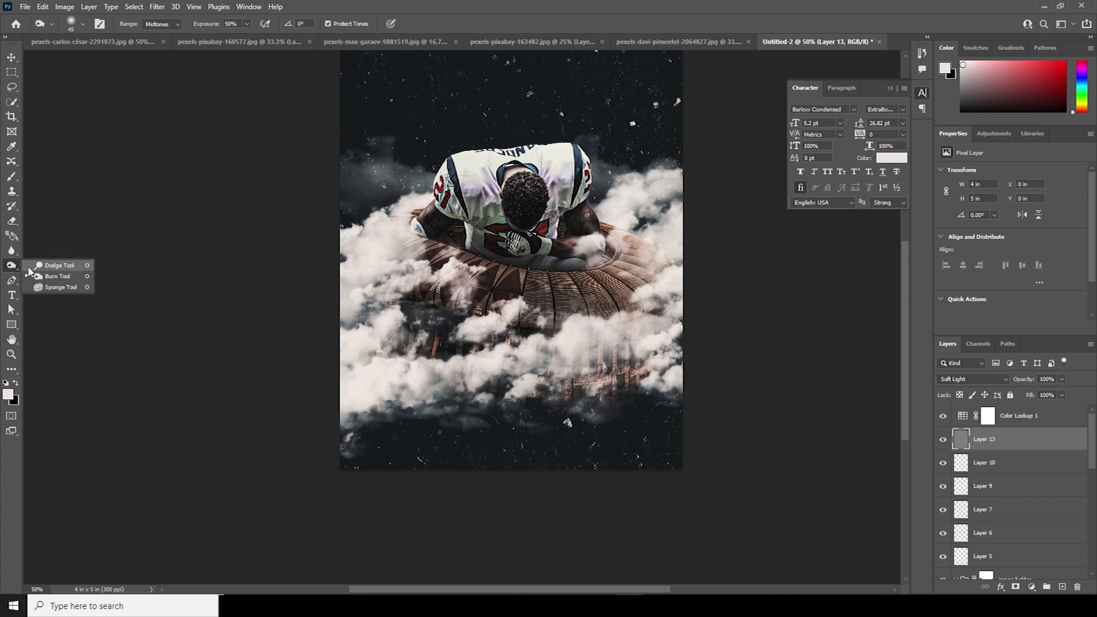
left_click(54, 266)
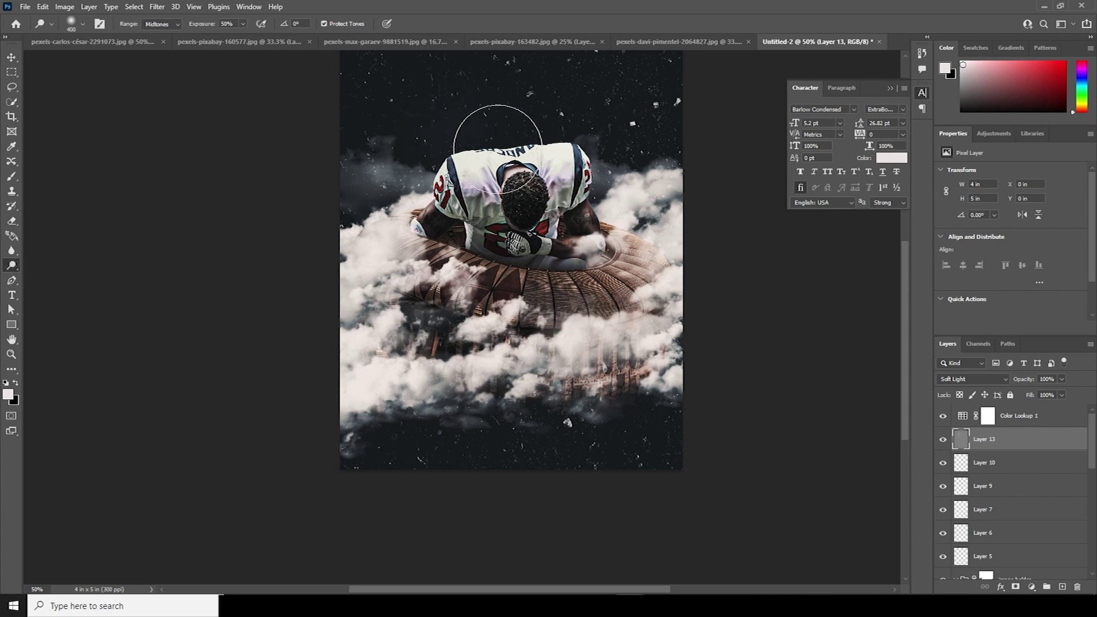
mouse_move(530, 113)
left_mouse_down()
mouse_move(590, 115)
mouse_move(618, 145)
mouse_move(611, 176)
mouse_move(620, 190)
mouse_move(613, 183)
mouse_move(655, 224)
mouse_move(642, 208)
mouse_move(595, 220)
mouse_move(615, 218)
left_mouse_up()
key("bracketleft")
key("bracketleft")
key("bracketleft")
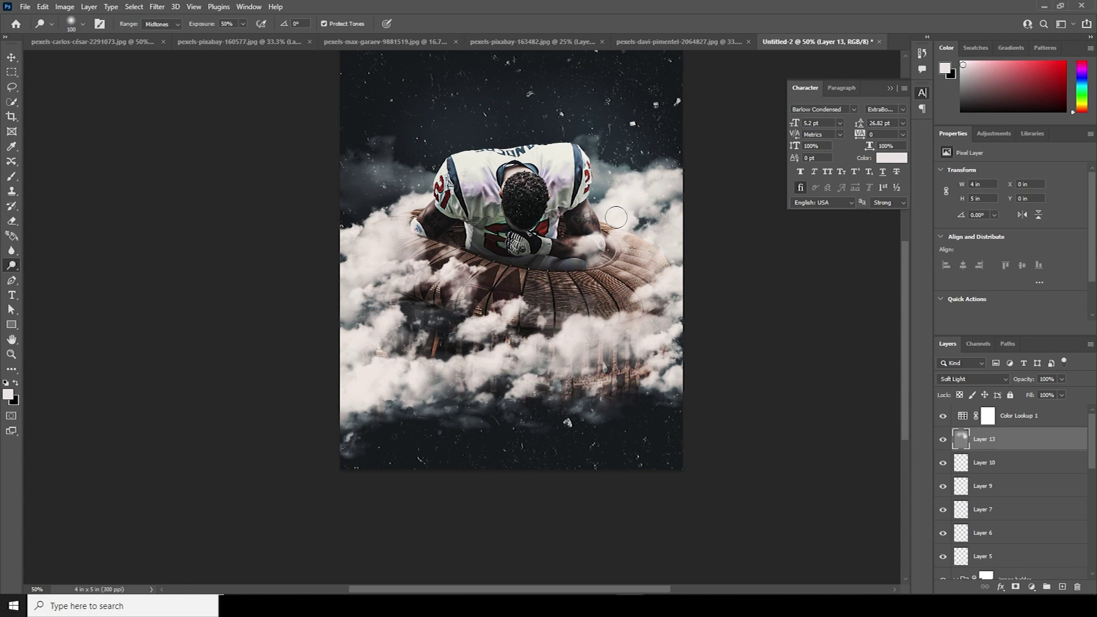
key("bracketright")
key("bracketright")
key("bracketright")
key("bracketright")
key("bracketright")
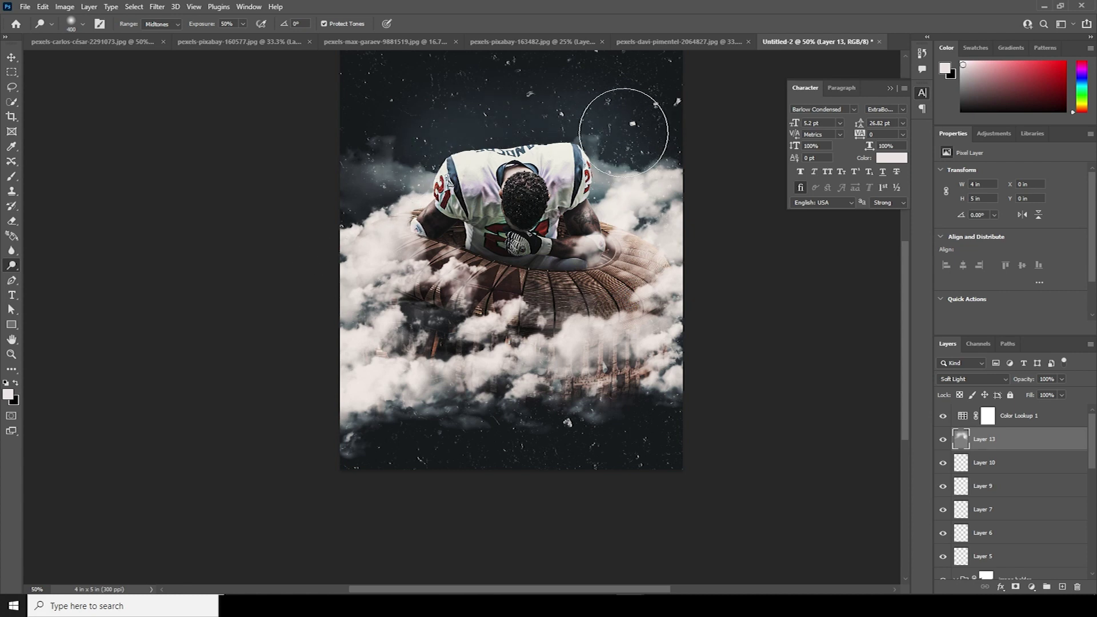
key("bracketleft")
key("bracketleft")
key("bracketleft")
key("bracketleft")
key("bracketleft")
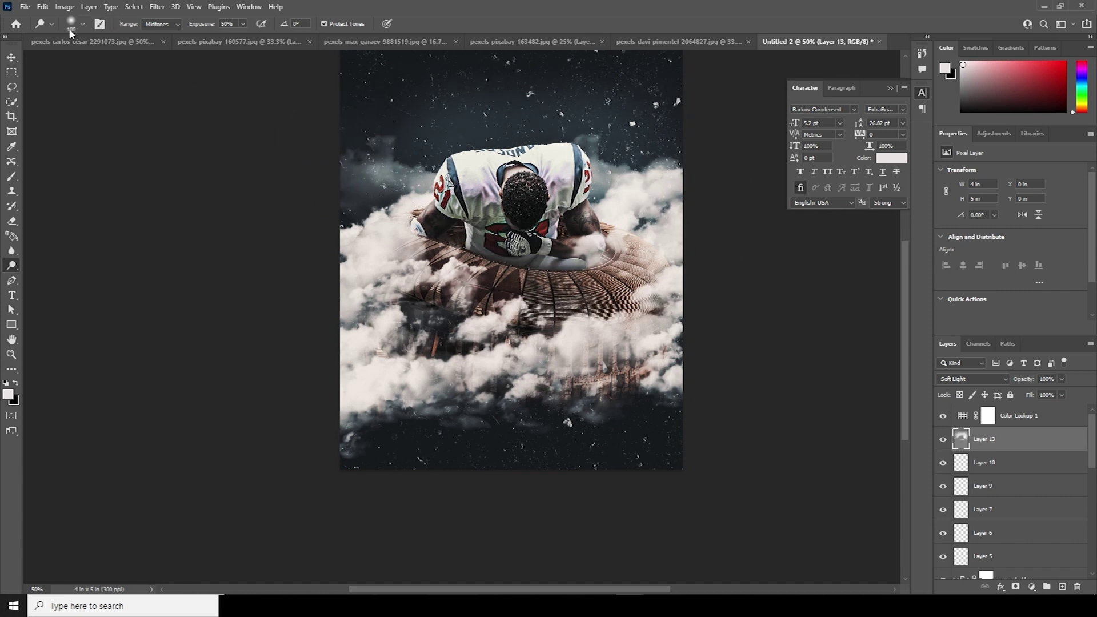
Step: Darken the area beneath the player's arms at the stadium opening on the gray layer with the Burn tool
right_click(6, 270)
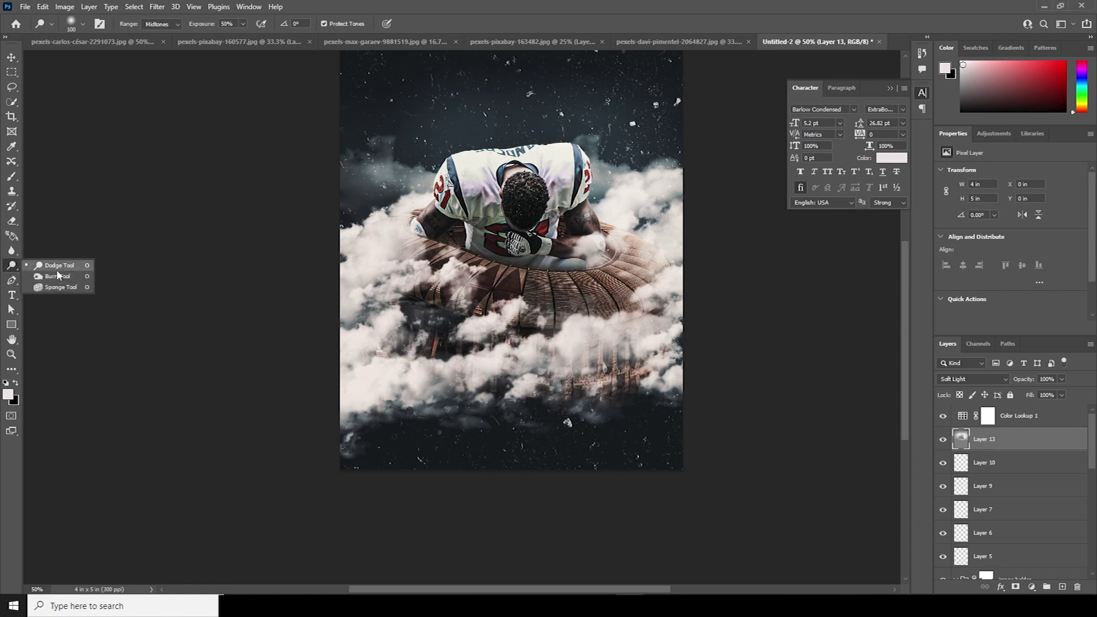
left_click(52, 287)
key("bracketright")
mouse_move(469, 238)
left_mouse_down()
mouse_move(602, 263)
mouse_move(528, 260)
mouse_move(593, 248)
mouse_move(489, 251)
mouse_move(552, 261)
left_mouse_up()
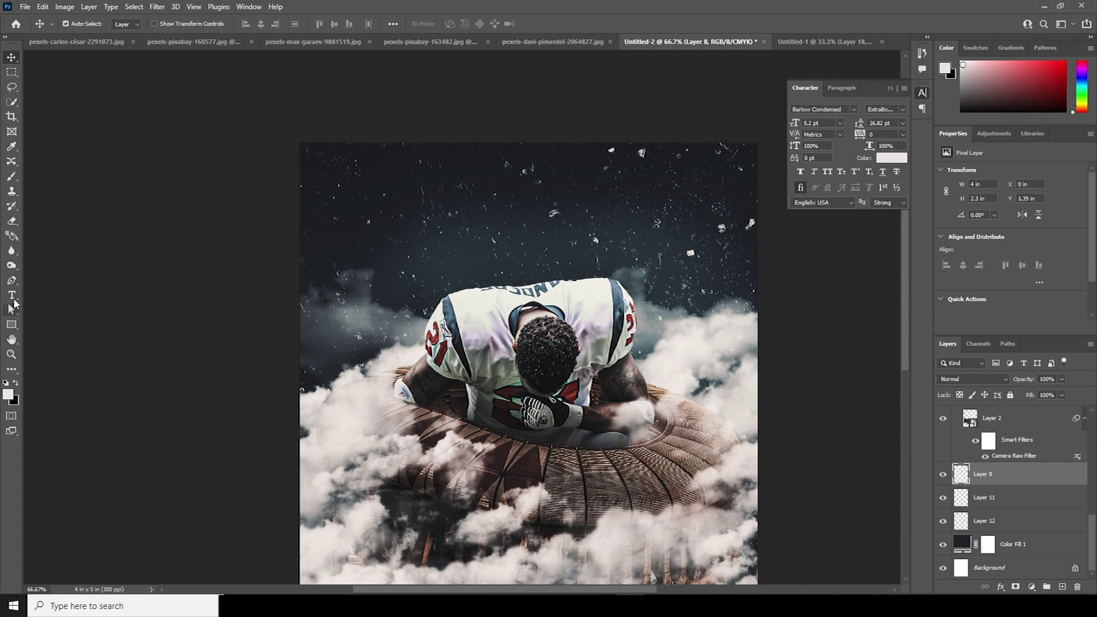
Step: Add the headline "LIVE FOR GAME DAY" above the player in Barlow Condensed ExtraBold Italic, on a text layer directly above Layer 8
left_click(12, 297)
left_click(496, 255)
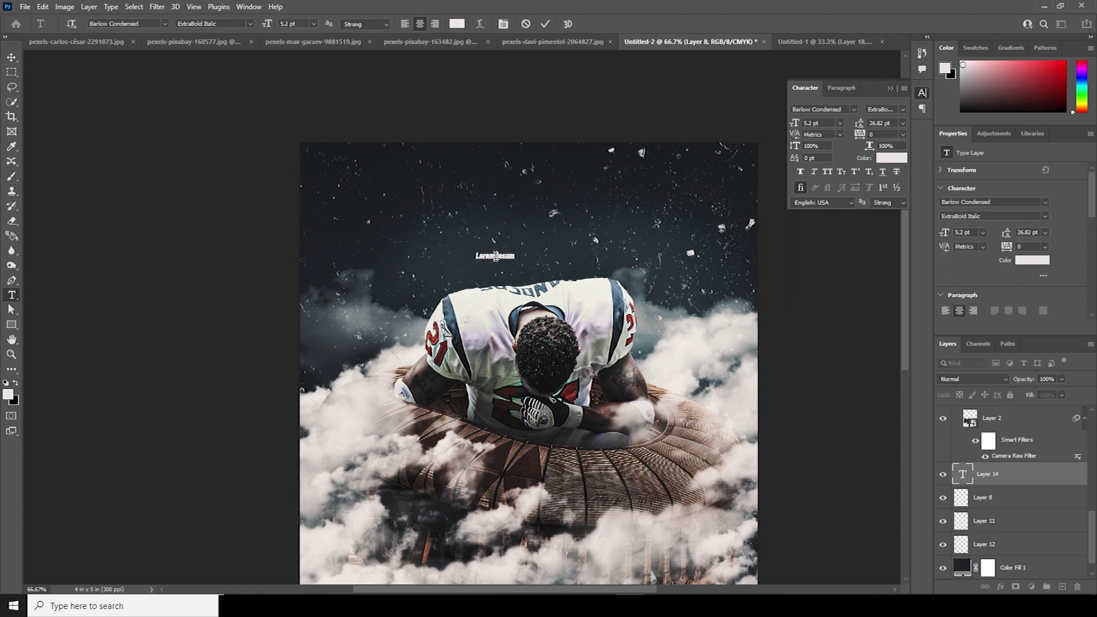
double_click(963, 474)
left_click(1044, 232)
left_click(1028, 245)
left_click_drag(509, 264, 479, 264)
left_click_drag(795, 123, 916, 193)
left_click_drag(509, 257, 479, 255)
left_click_drag(794, 123, 821, 191)
left_click(12, 58)
Step: Reposition the headline above the player's shoulders and adjust its type sizes so "GAME DAY" is larger than "LIVE FOR"
key("ctrl+t")
left_click_drag(529, 266, 558, 231)
key("Return")
double_click(963, 474)
left_click_drag(1006, 232, 929, 213)
left_click_drag(605, 201, 430, 201)
left_click_drag(795, 123, 697, 164)
key("ctrl+Return")
key("v")
Step: Select the headline text layer, enlarge it slightly and lower it so "GAME DAY" tucks behind the player's shoulders
left_click(652, 288)
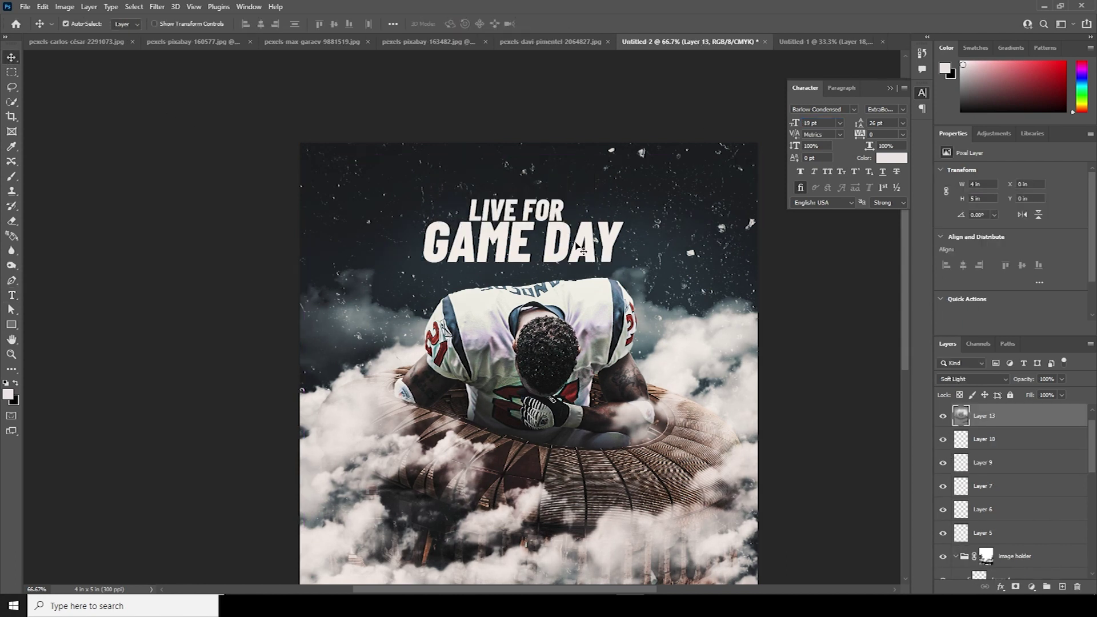
right_click(569, 243)
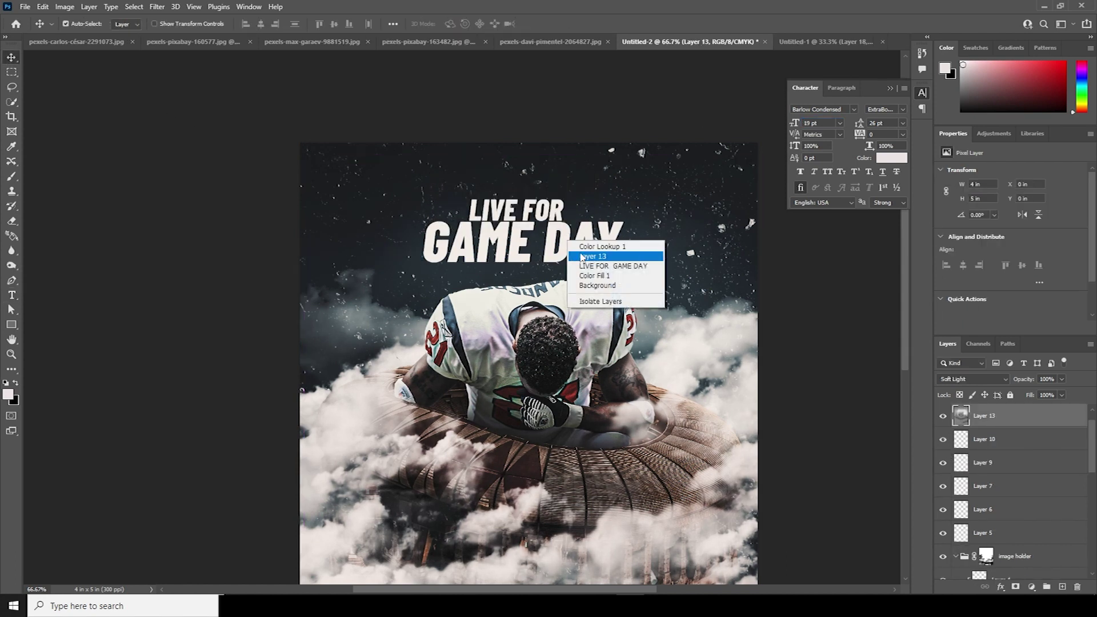
left_click(585, 265)
key("ctrl+t")
mouse_move(565, 244)
left_mouse_down()
mouse_move(565, 217)
mouse_move(571, 259)
left_mouse_up()
mouse_move(629, 290)
left_mouse_down()
mouse_move(654, 298)
mouse_move(612, 288)
left_mouse_up()
key("Return")
Step: Add a layer mask to the headline and distress the lettering with one black stamp of the DD Grunge 1 brush
key("ctrl+minus")
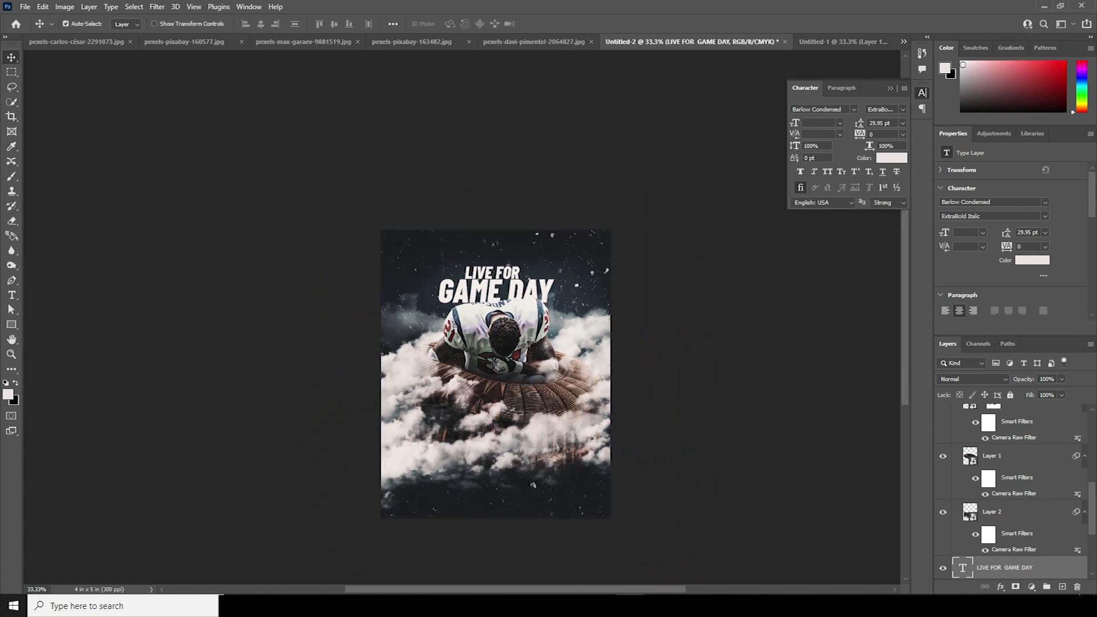
double_click(961, 568)
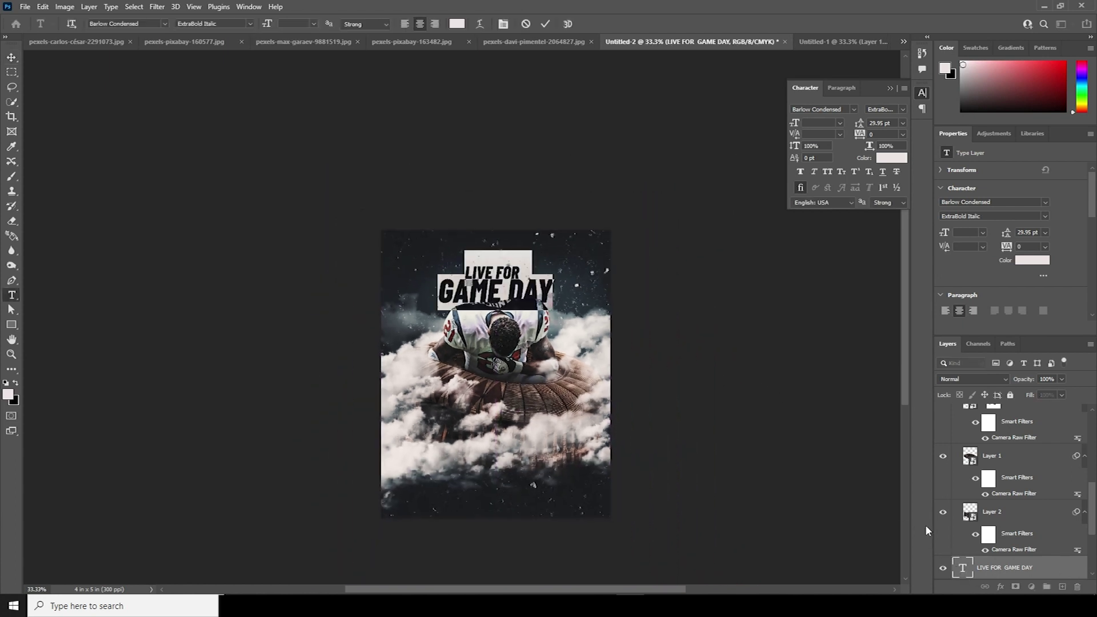
left_click(994, 570)
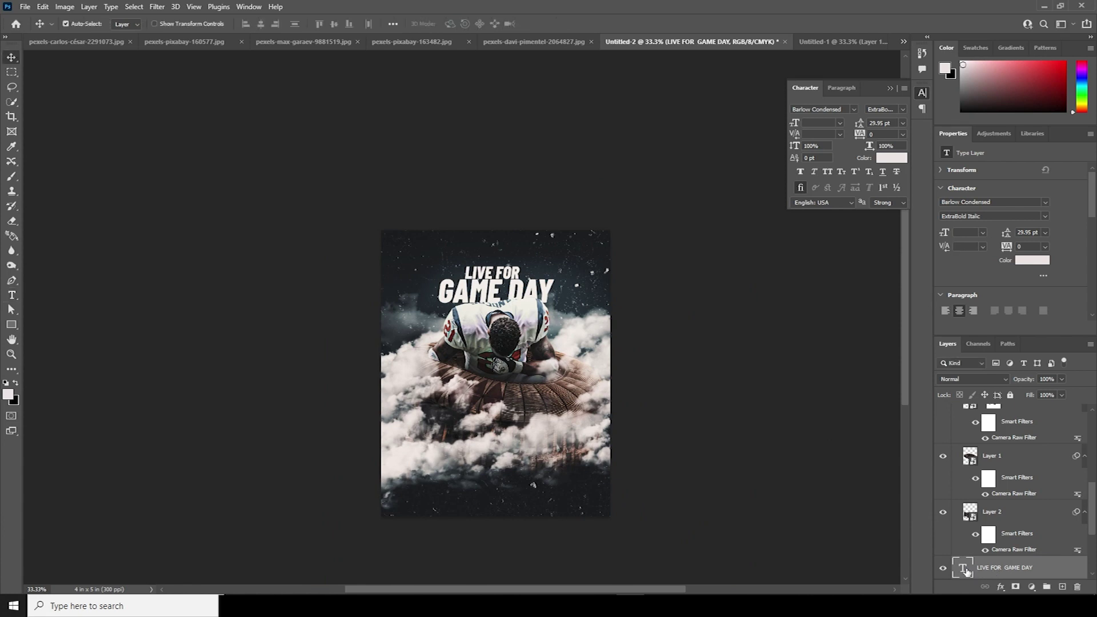
left_click(1016, 587)
key("b")
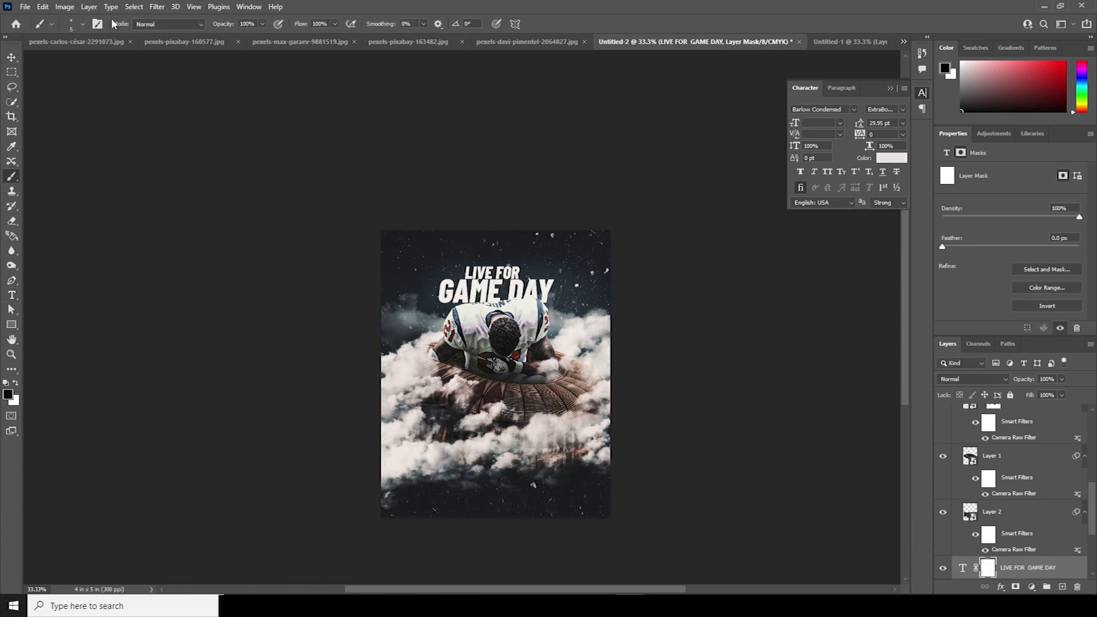
left_click(82, 26)
left_click(118, 131)
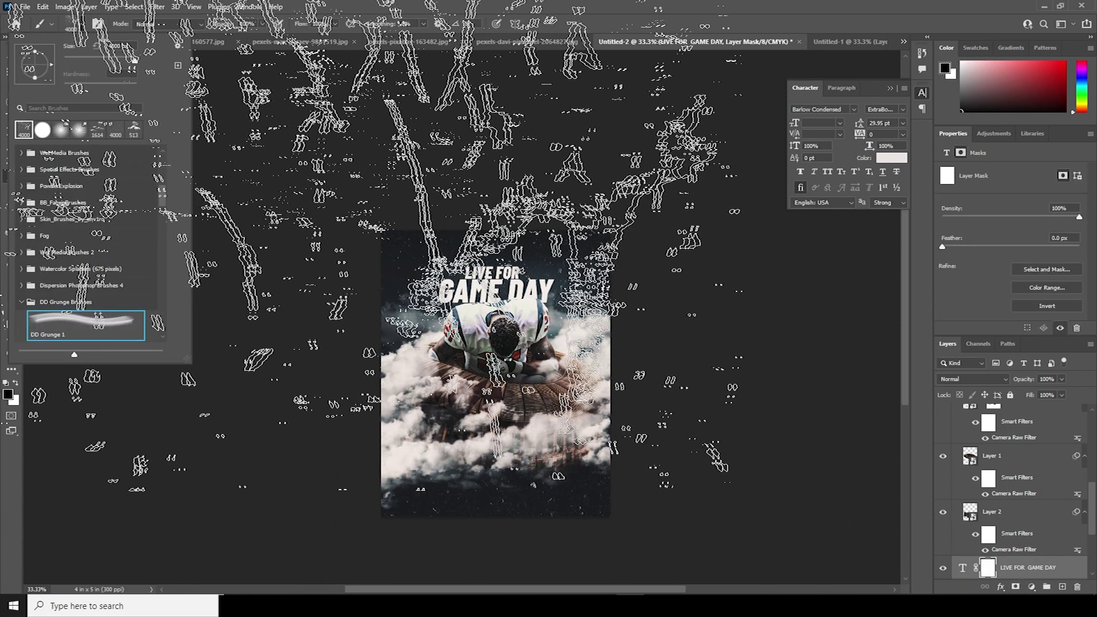
left_click(369, 149)
key("ctrl+z")
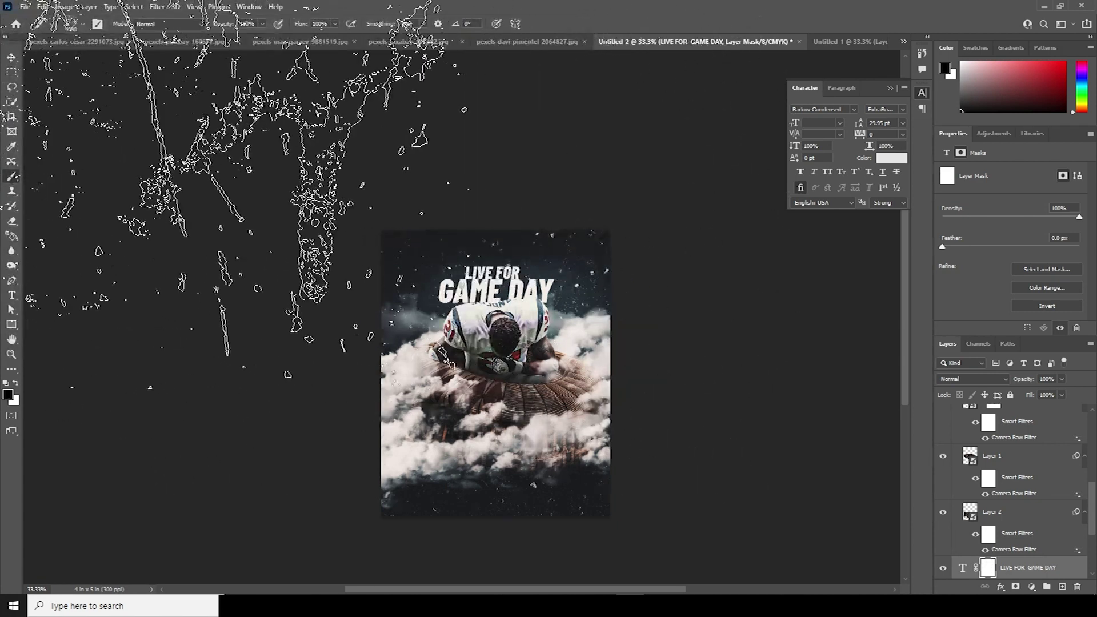
key("ctrl+shift+z")
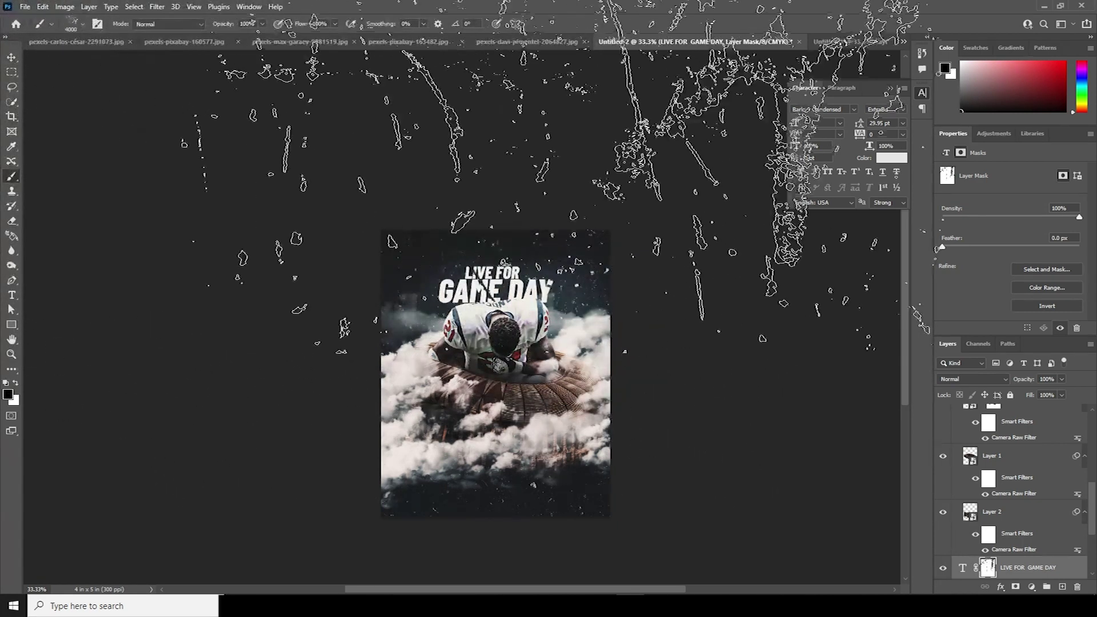
left_click(11, 57)
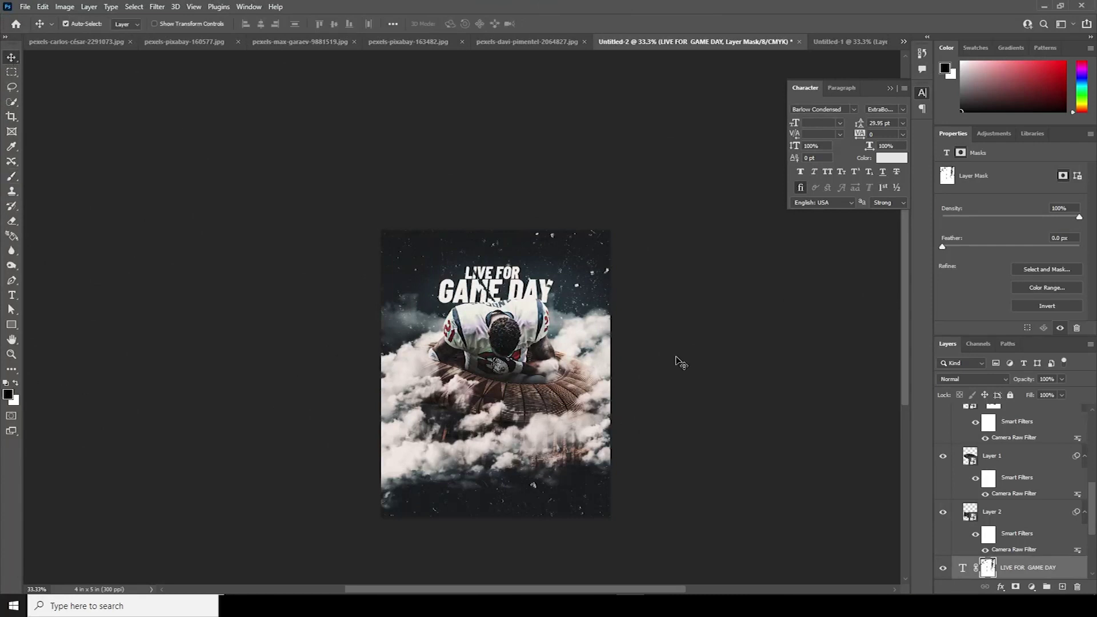
Step: Duplicate the headline, move the copy directly above Layer 5, scale it to about 27% and place it near the poster's lower edge
left_click(962, 568)
key("ctrl+j")
left_click_drag(965, 569, 966, 437)
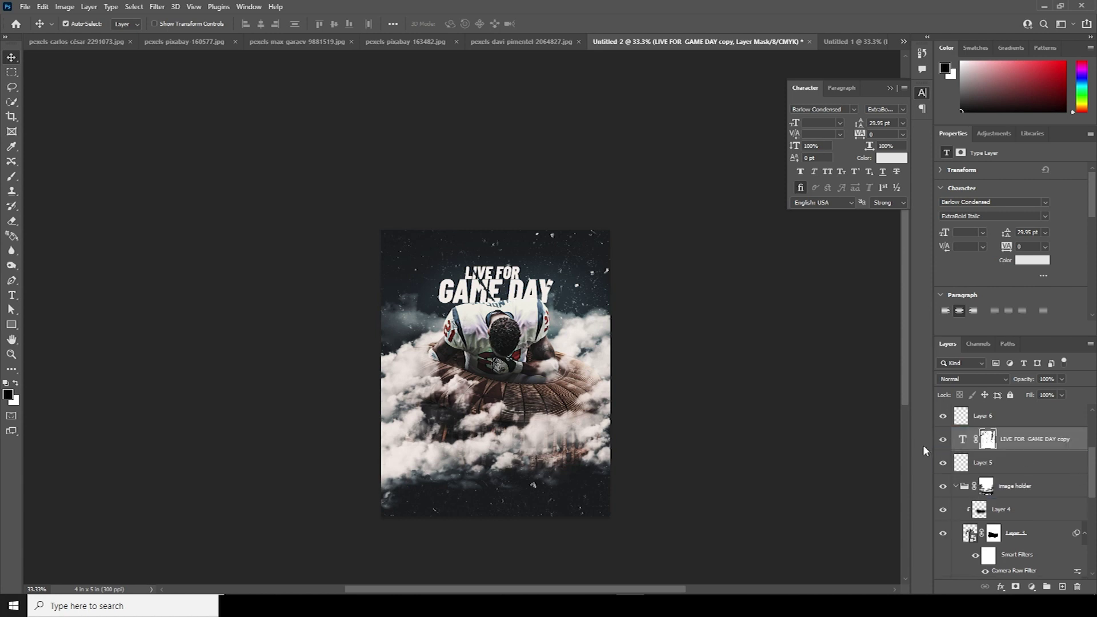
key("ctrl+t")
left_click_drag(552, 318, 452, 484)
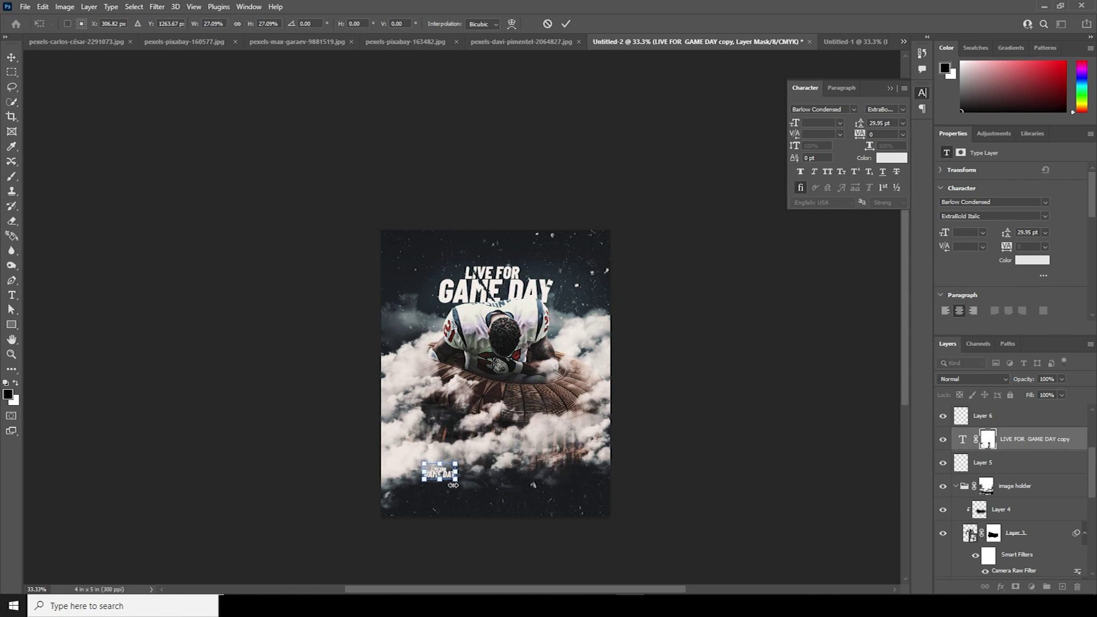
key("Return")
Step: Reposition the small headline copy and change its text to "DATE 01.11.22"
scroll(404, 463, "up", 3)
left_click_drag(526, 477, 764, 417)
key("t")
triple_click(545, 407)
type("DATE 01.11.22")
key("ctrl+Return")
Step: Duplicate the date text beside the original and change the copy to "VENUE CALIFORNIA"
key("ctrl+alt+t")
key("ctrl+minus")
key("ctrl+minus")
left_click_drag(545, 396, 486, 396)
key("Return")
left_click_drag(491, 392, 438, 404)
type("VENUE CALIFORNIA")
key("ctrl+Return")
Step: Duplicate the venue text to its right and change the copy to "Stadium STADIUM NAME"
key("v")
key("ctrl+j")
left_click_drag(700, 467, 778, 468)
double_click(961, 533)
left_click_drag(589, 399, 509, 400)
key("BackSpace")
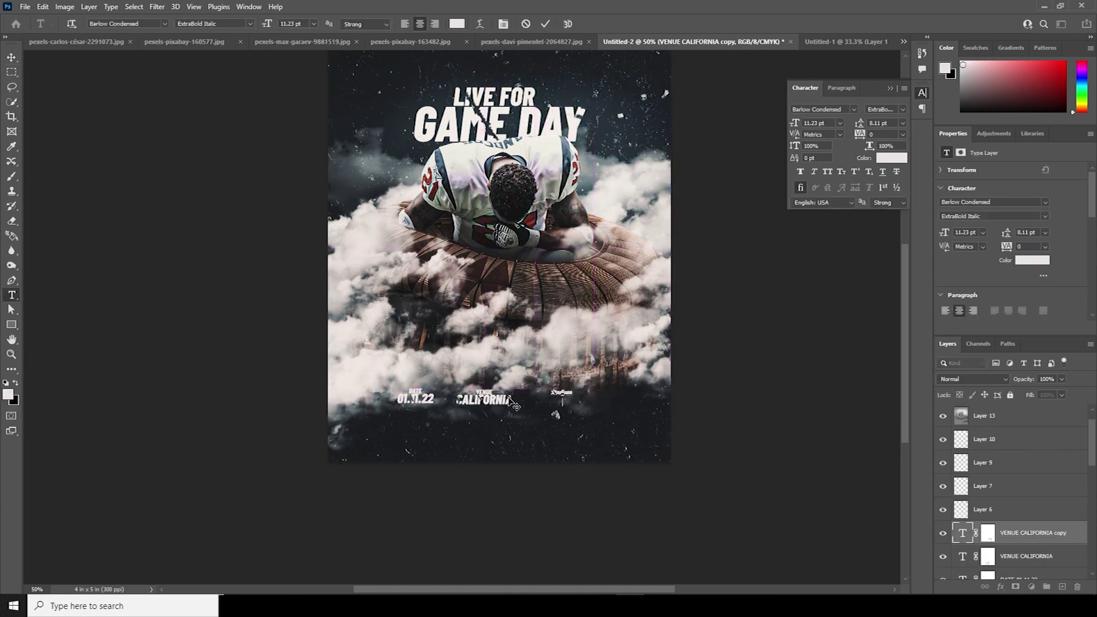
type("NAME")
Step: Select the date, venue and stadium text layers together, scale them down and centre them lower on the poster
left_click(15, 61)
scroll(1022, 491, "down", 3)
left_click(1022, 430, "shift")
key("ctrl+t")
left_click_drag(597, 389, 488, 428)
key("Return")
Step: Add a Lorem ipsum paragraph box across the poster beneath the event details, with 5 pt type and 6 pt leading
key("Return")
key("Delete")
key("t")
left_click_drag(339, 426, 662, 444)
left_click_drag(946, 232, 955, 231)
left_click(1045, 232)
left_click(1029, 251)
left_click(10, 57)
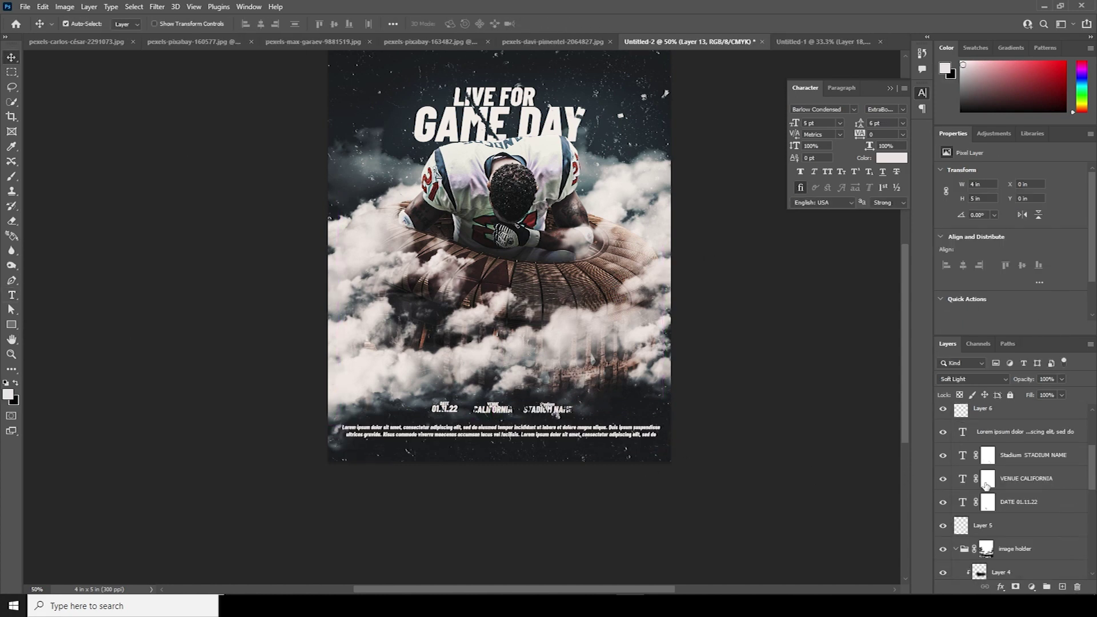
Step: Nudge the date, venue and stadium text layers down, closer to the Lorem ipsum paragraph
left_click(1022, 455)
left_click(1022, 501, "shift")
key("shift+Down")
key("shift+Down")
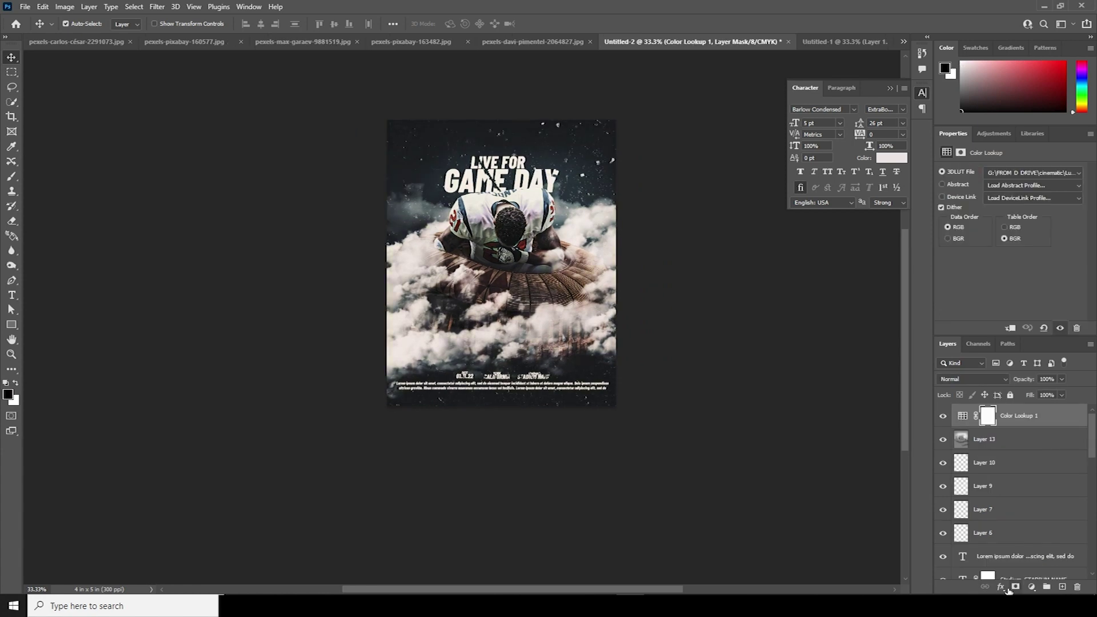
Step: Add a Gradient Map adjustment layer above Color Lookup 1 and set its dark colour stop to 141414
left_click(1033, 589)
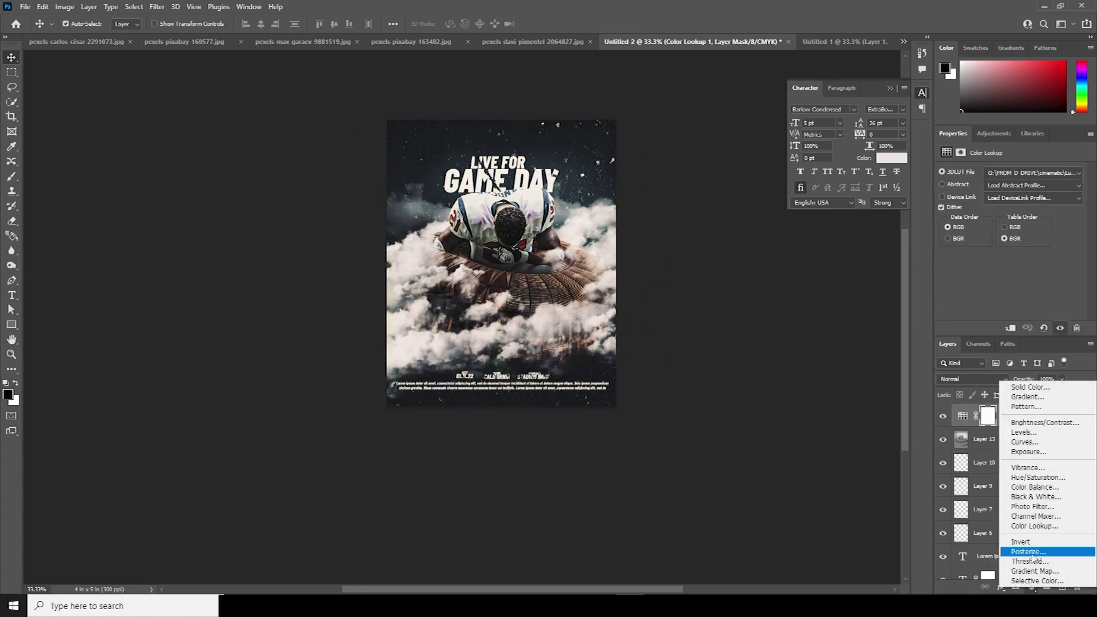
left_click(1034, 571)
left_click(978, 180)
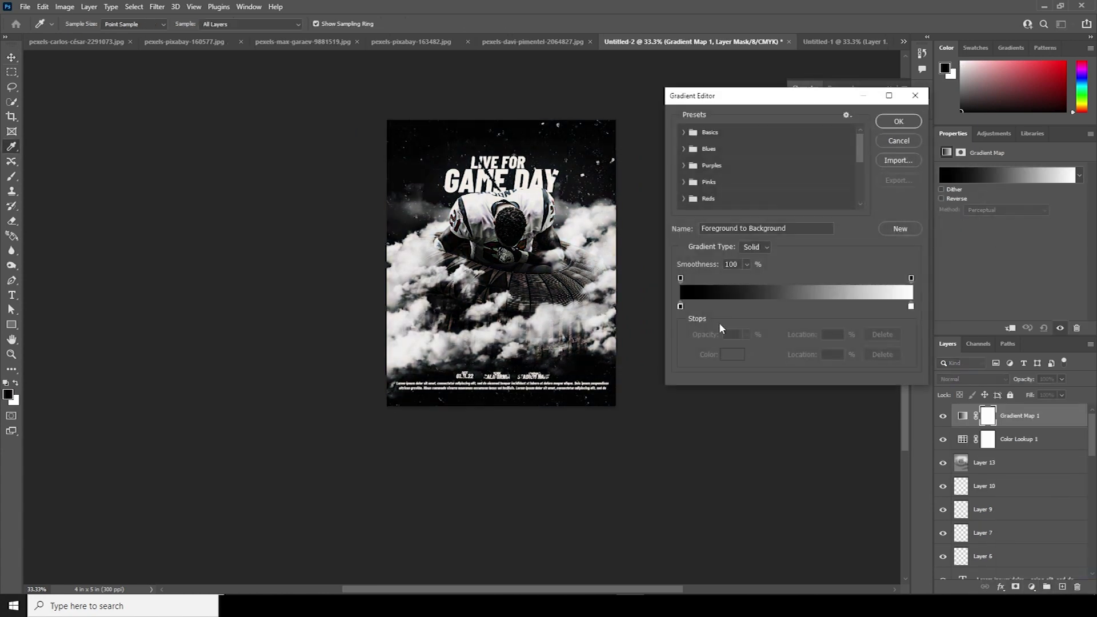
left_click(680, 306)
left_click(733, 354)
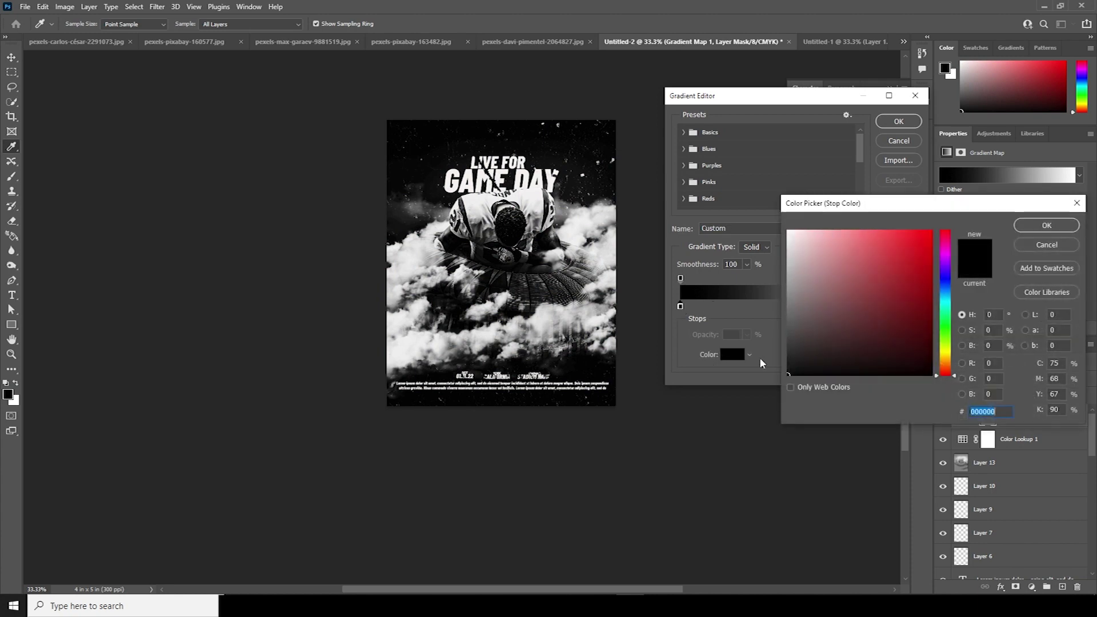
left_click(788, 364)
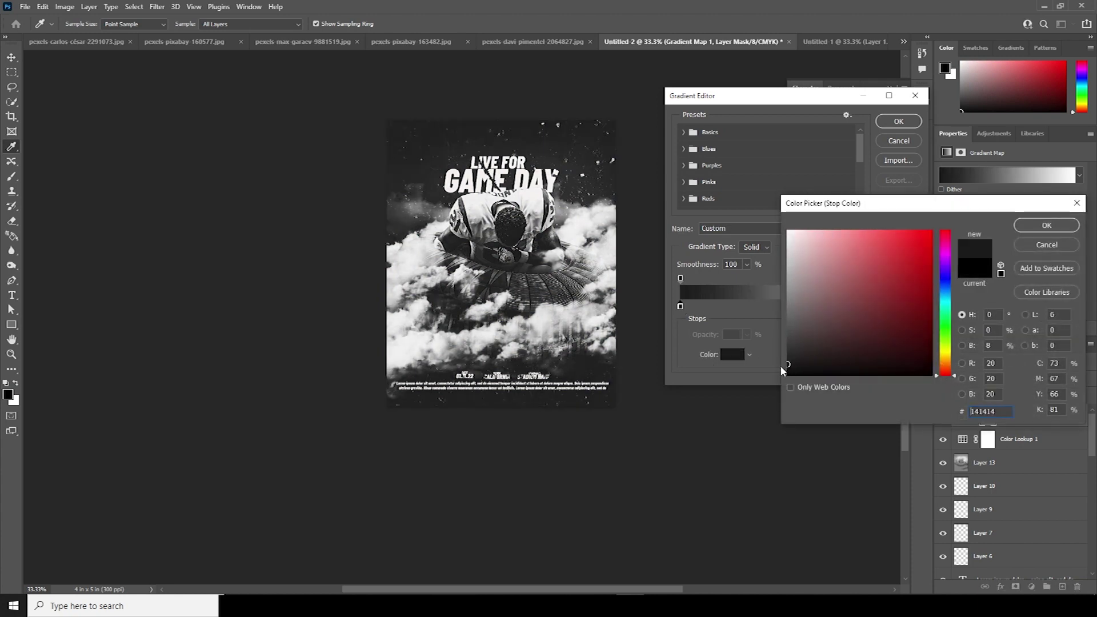
left_click(1027, 226)
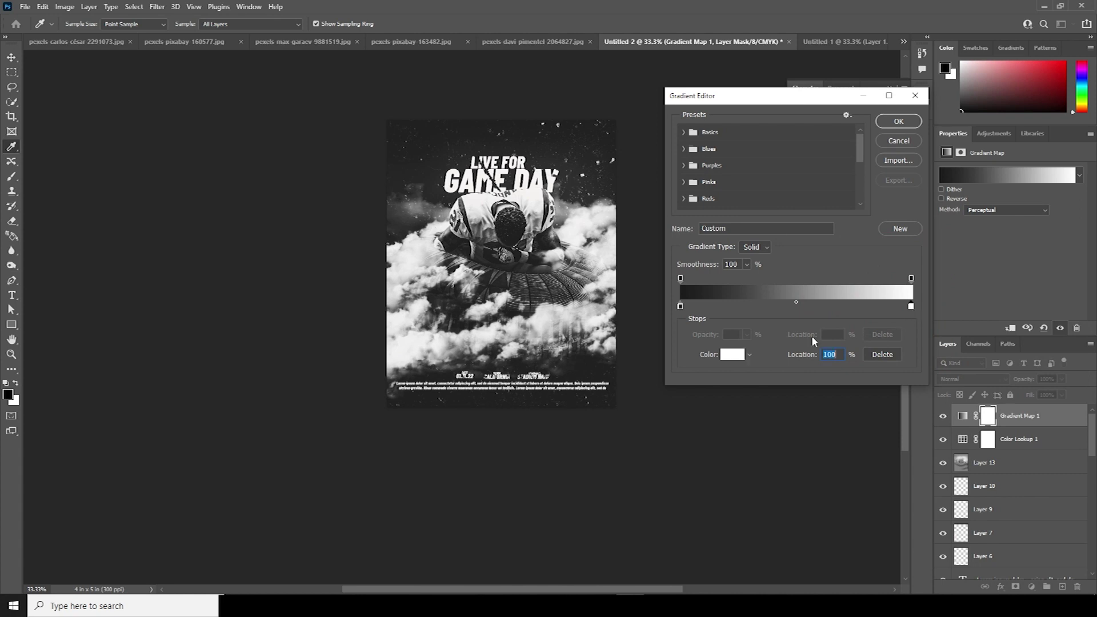
Step: Set the Gradient Map's light colour stop to the warm yellow ffcd48 and accept the gradient
left_click(737, 355)
left_click_drag(947, 351, 951, 358)
left_click(849, 232)
left_click_drag(861, 234, 892, 230)
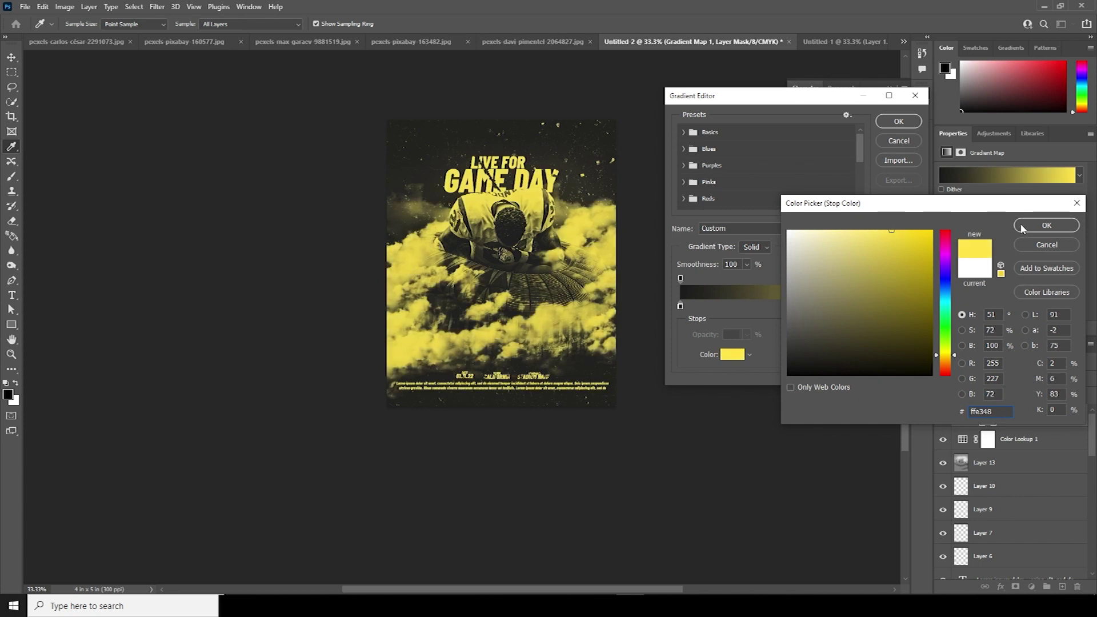
left_click_drag(954, 359, 956, 361)
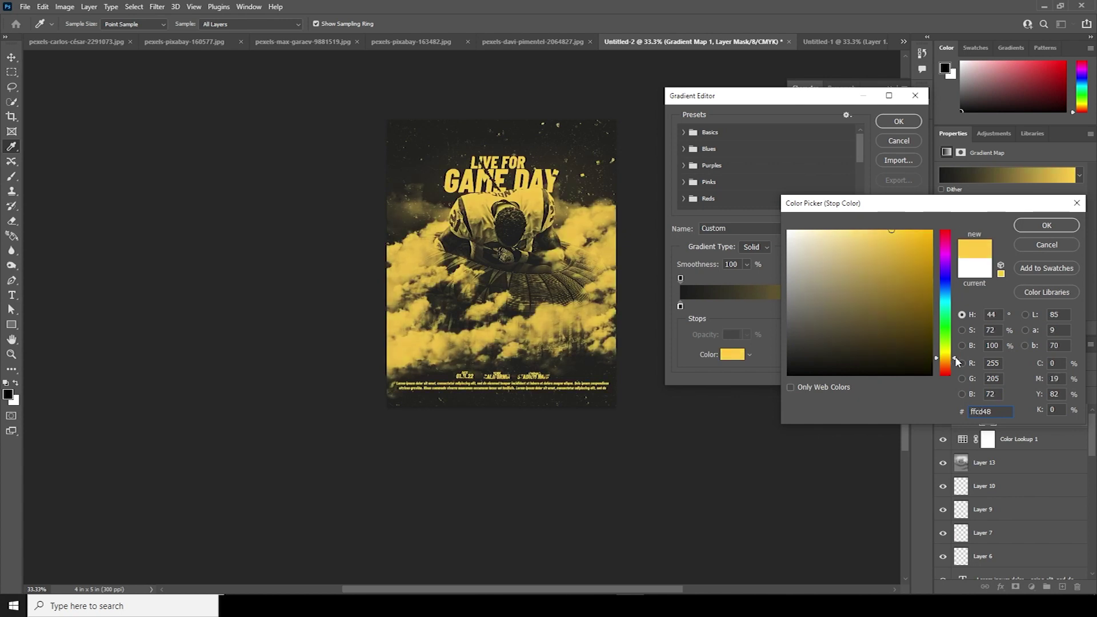
left_click(1046, 226)
left_click(901, 129)
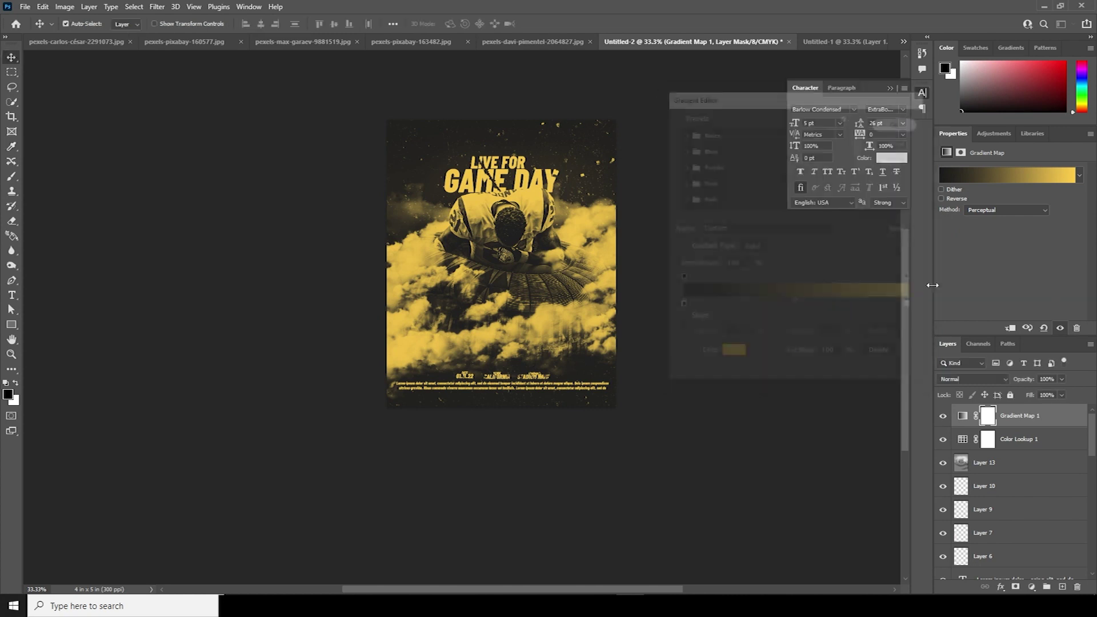
Step: Set the Gradient Map layer's blend mode to Soft Light and reduce its opacity
left_click(950, 379)
left_click(951, 455)
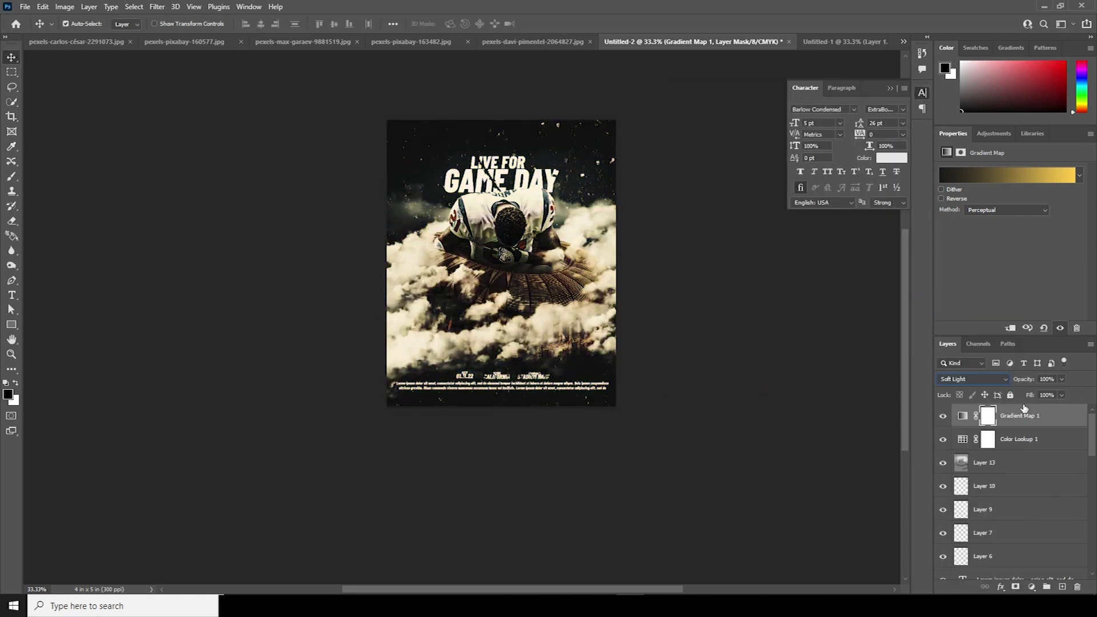
left_click(1060, 379)
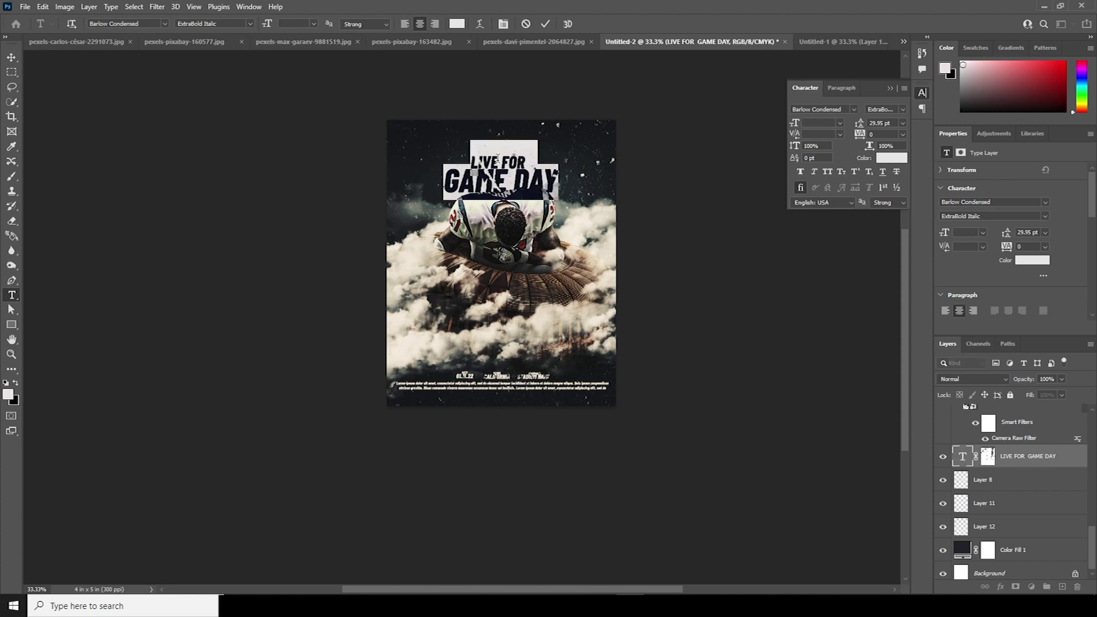
Step: Change the text colour of the word "LIVE" in the headline to red d50808
left_click_drag(497, 159, 450, 147)
left_click(1031, 260)
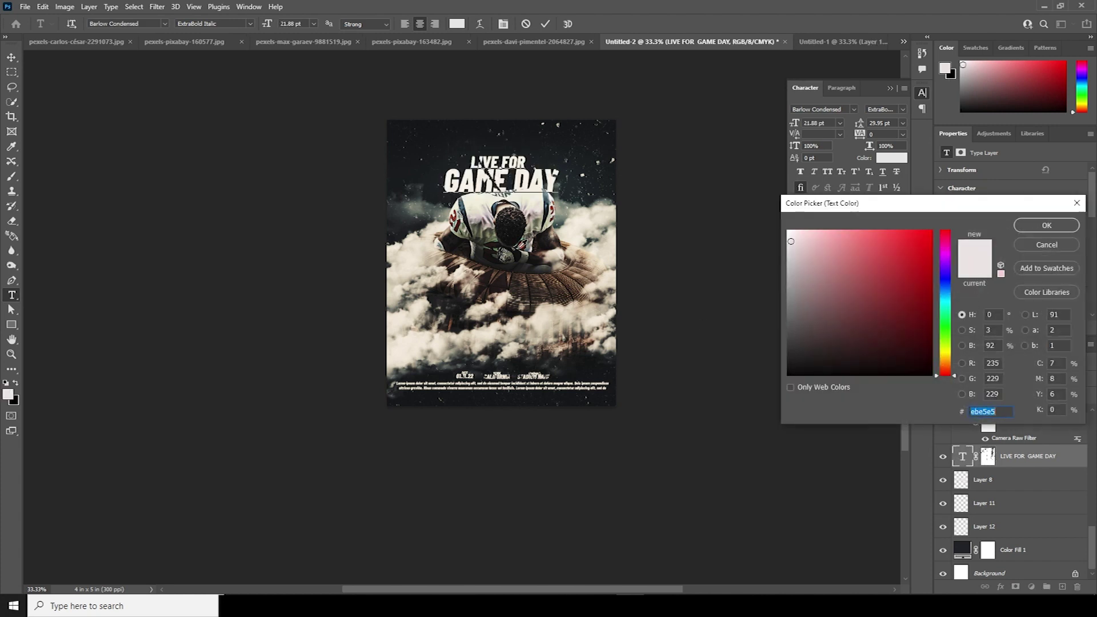
left_click(880, 290)
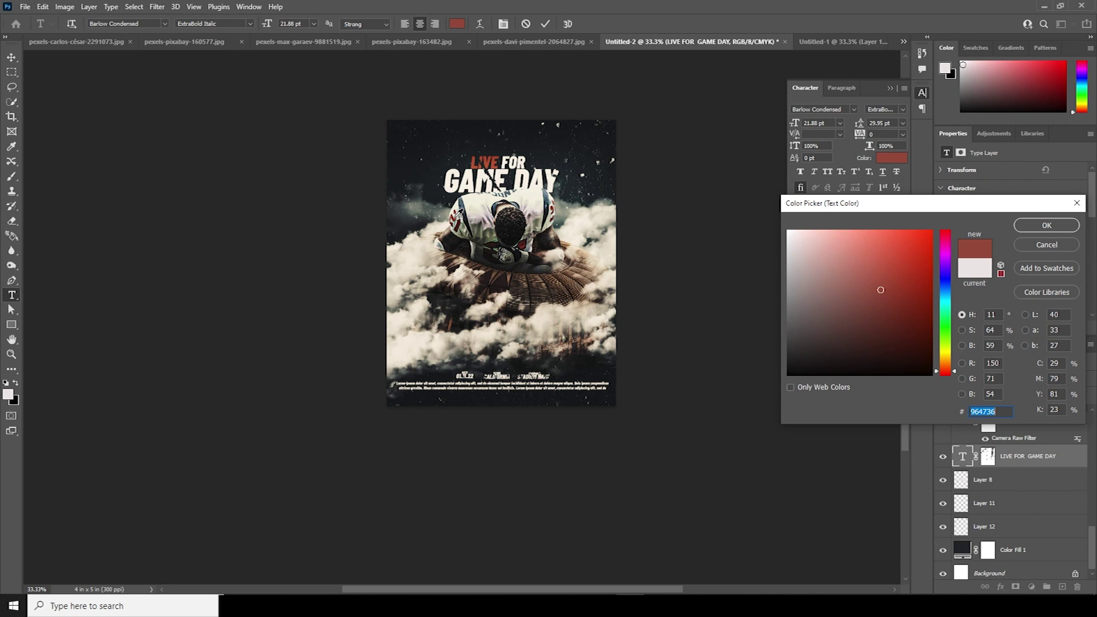
left_click(926, 253)
left_click_drag(955, 368, 955, 376)
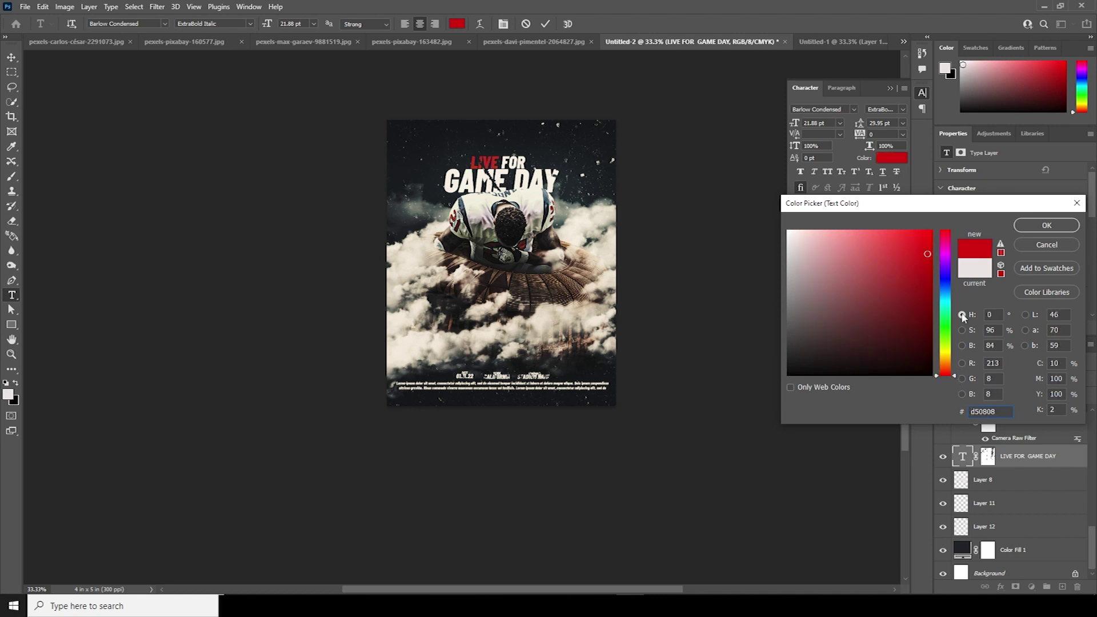
left_click(1046, 225)
left_click(10, 60)
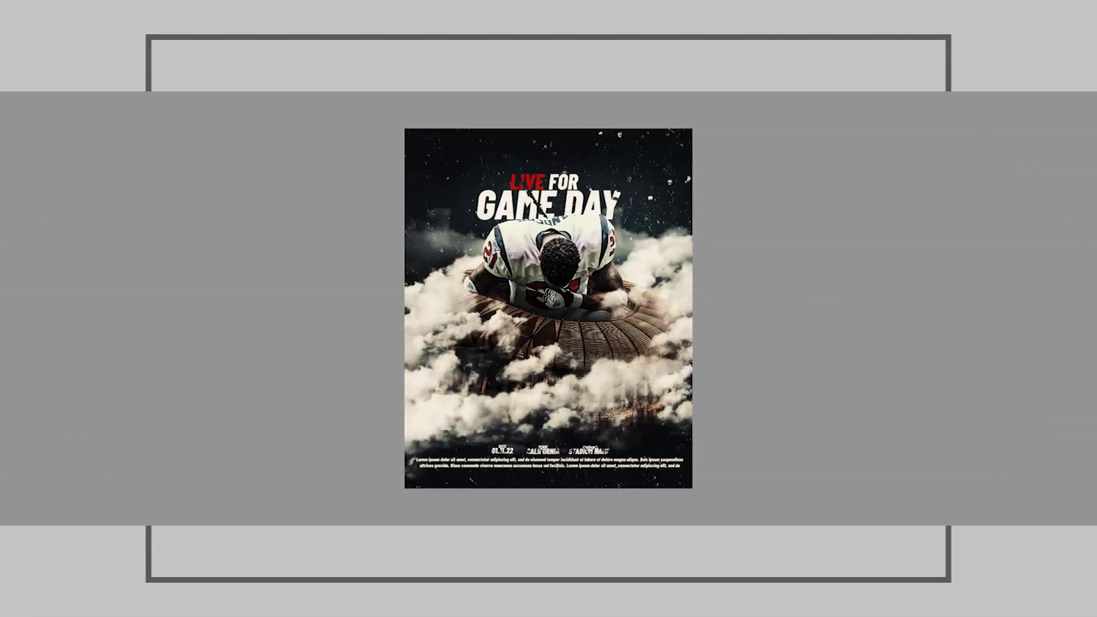